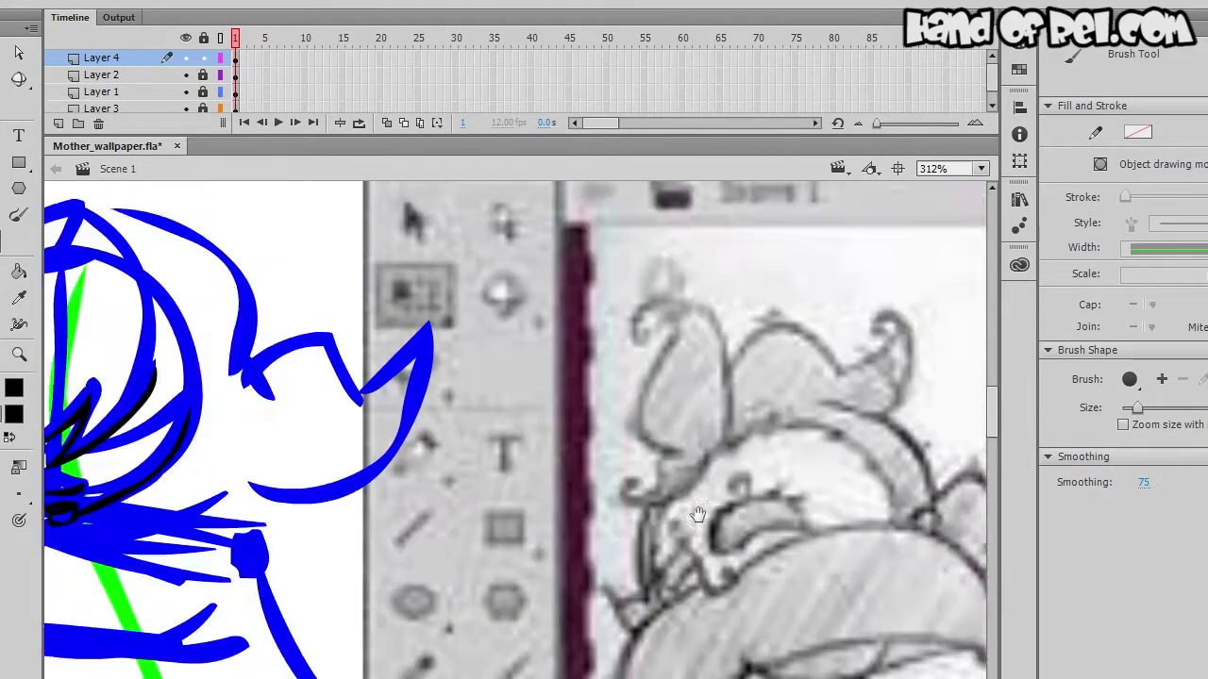
Sketch the chest, waist, hips and legs in black over the blue pose guide on Layer 4
{"action": "mouse_move", "coordinate": [472, 425]}
{"action": "left_mouse_down"}
{"action": "mouse_move", "coordinate": [604, 444]}
{"action": "mouse_move", "coordinate": [323, 378]}
{"action": "mouse_move", "coordinate": [539, 358]}
{"action": "mouse_move", "coordinate": [539, 273]}
{"action": "mouse_move", "coordinate": [614, 245]}
{"action": "left_mouse_up"}
{"action": "mouse_move", "coordinate": [566, 472]}
{"action": "left_mouse_down"}
{"action": "mouse_move", "coordinate": [554, 253]}
{"action": "mouse_move", "coordinate": [538, 283]}
{"action": "left_mouse_up"}
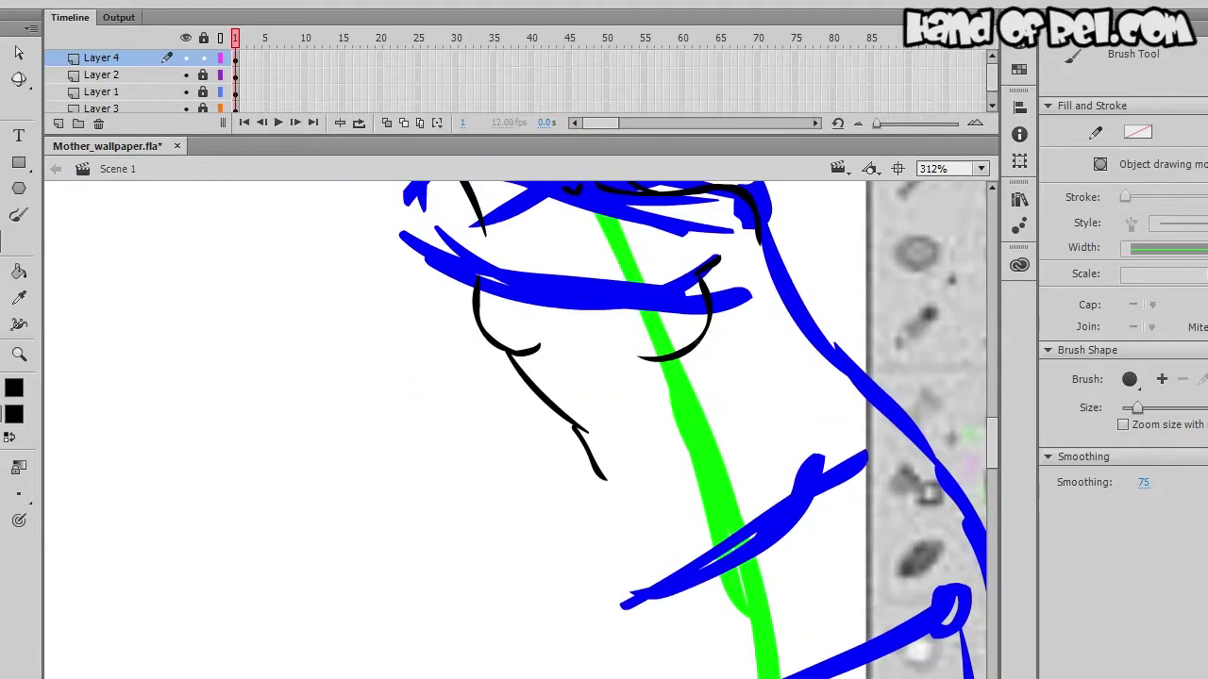
{"action": "scroll", "coordinate": [519, 424], "scroll_direction": "down", "scroll_amount": 3}
{"action": "key", "text": "ctrl+minus"}
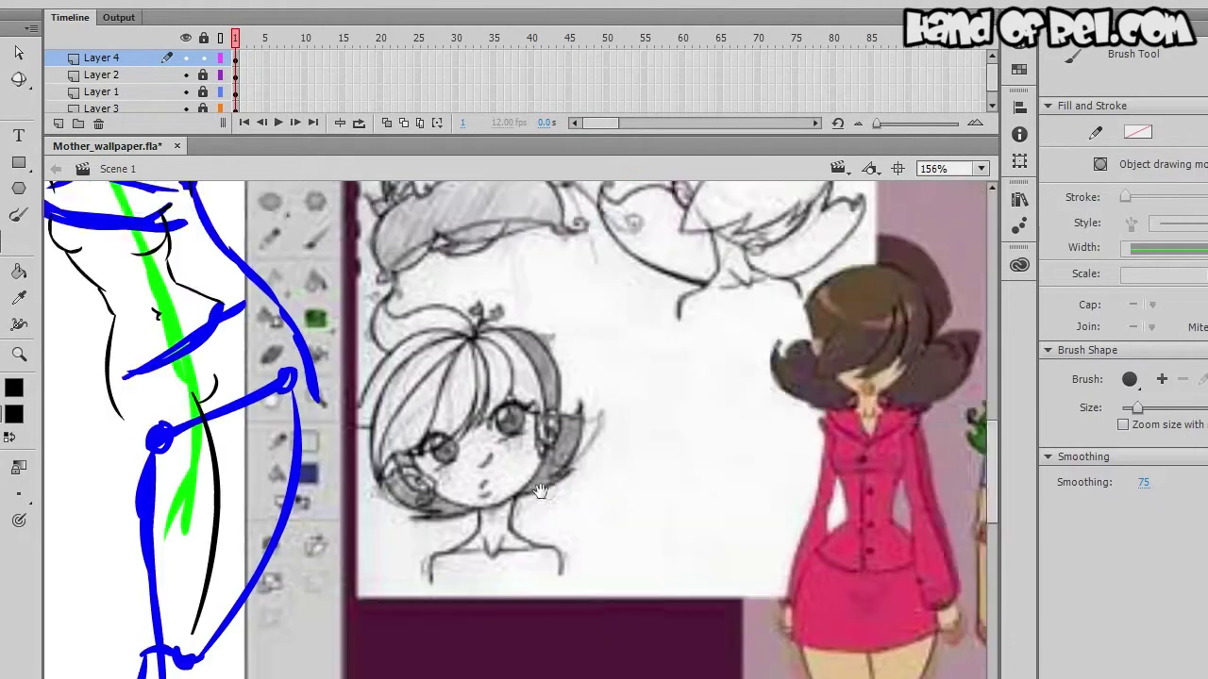
{"action": "scroll", "coordinate": [358, 566], "scroll_direction": "down", "scroll_amount": 5}
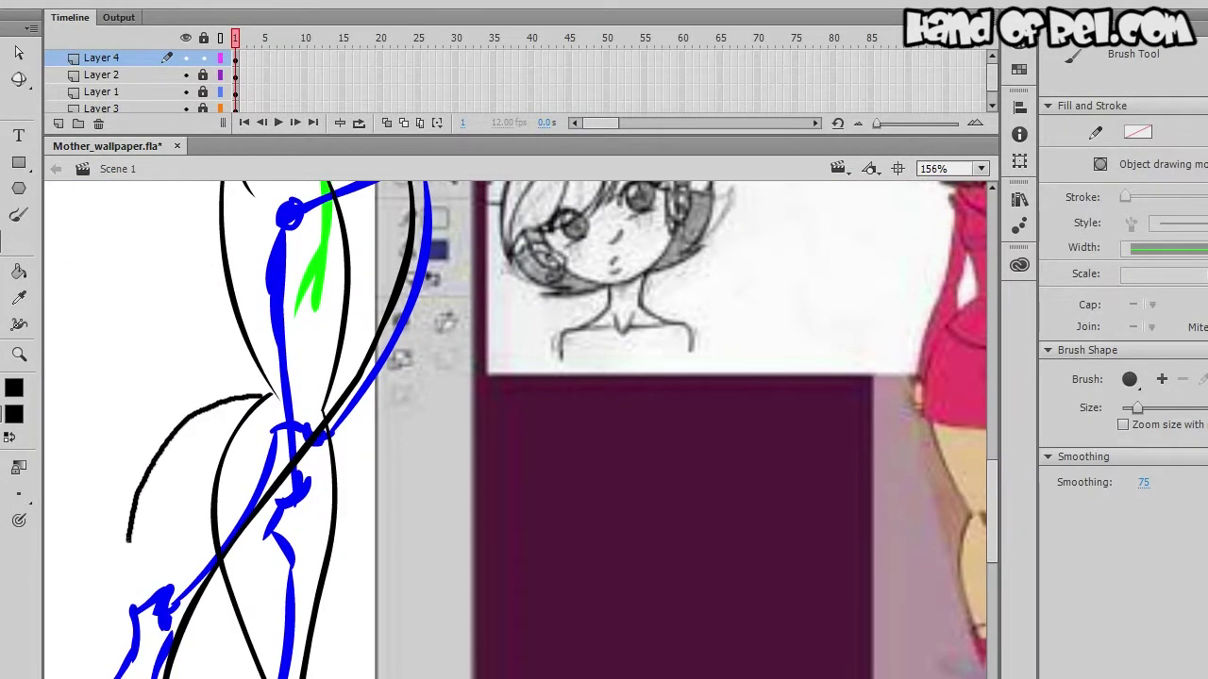
Sketch the outstretched arm's edges and the shoulder and upper arm on the opposite side
{"action": "scroll", "coordinate": [519, 424], "scroll_direction": "up", "scroll_amount": 5}
{"action": "key", "text": "ctrl+equal"}
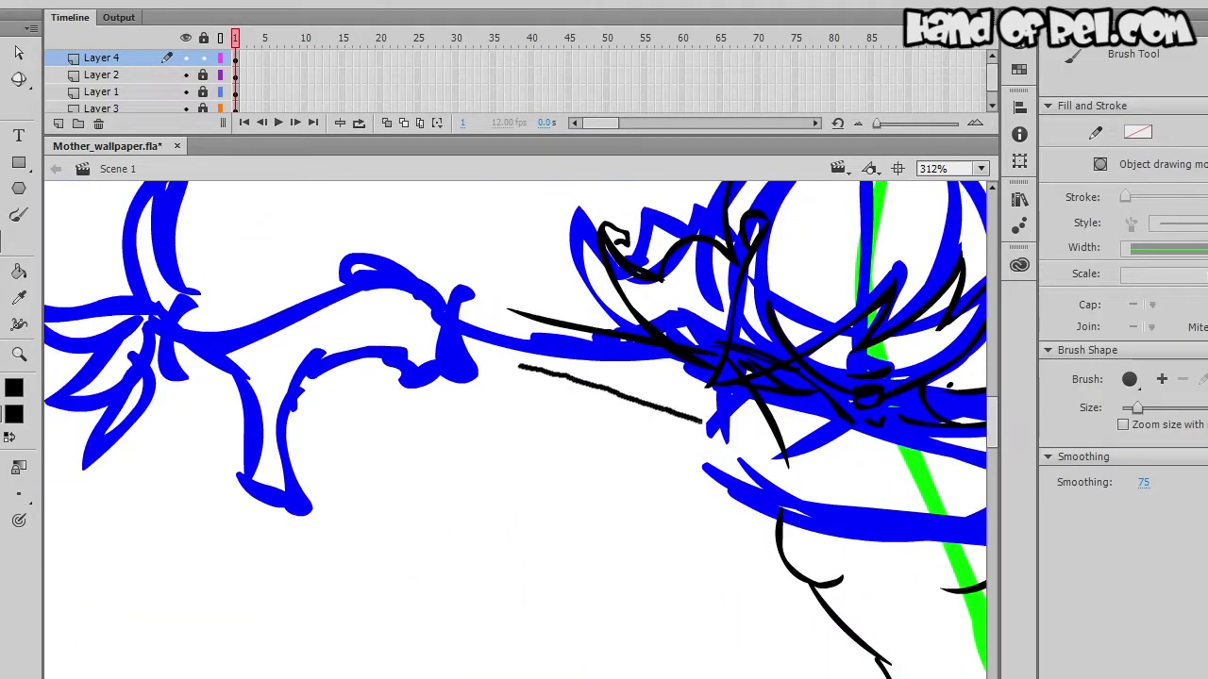
{"action": "scroll", "coordinate": [519, 425], "scroll_direction": "up", "scroll_amount": 2}
{"action": "left_click_drag", "start_coordinate": [514, 355], "coordinate": [280, 371]}
{"action": "scroll", "coordinate": [574, 464], "scroll_direction": "down", "scroll_amount": 10}
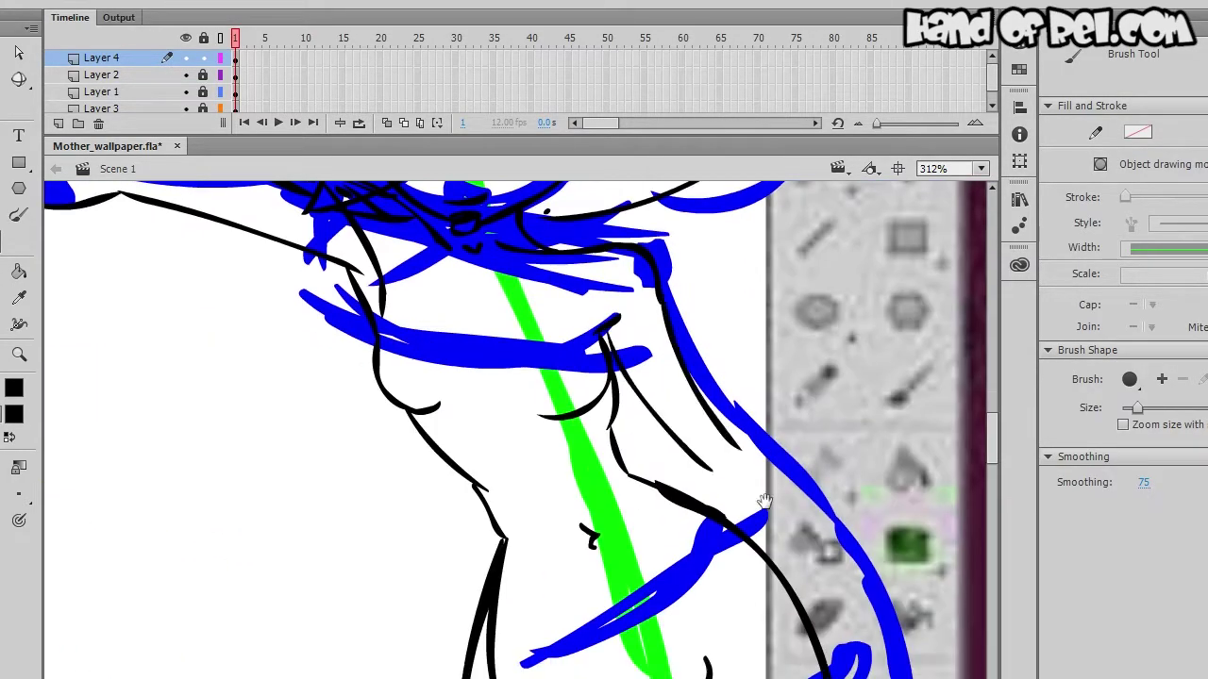
Sketch the jacket's front opening, buttons and hem plus the skirt's lower edge, and save the file
{"action": "key", "text": "ctrl+minus"}
{"action": "key", "text": "ctrl+s"}
{"action": "left_click_drag", "start_coordinate": [574, 464], "coordinate": [331, 525]}
{"action": "left_click_drag", "start_coordinate": [239, 463], "coordinate": [261, 507]}
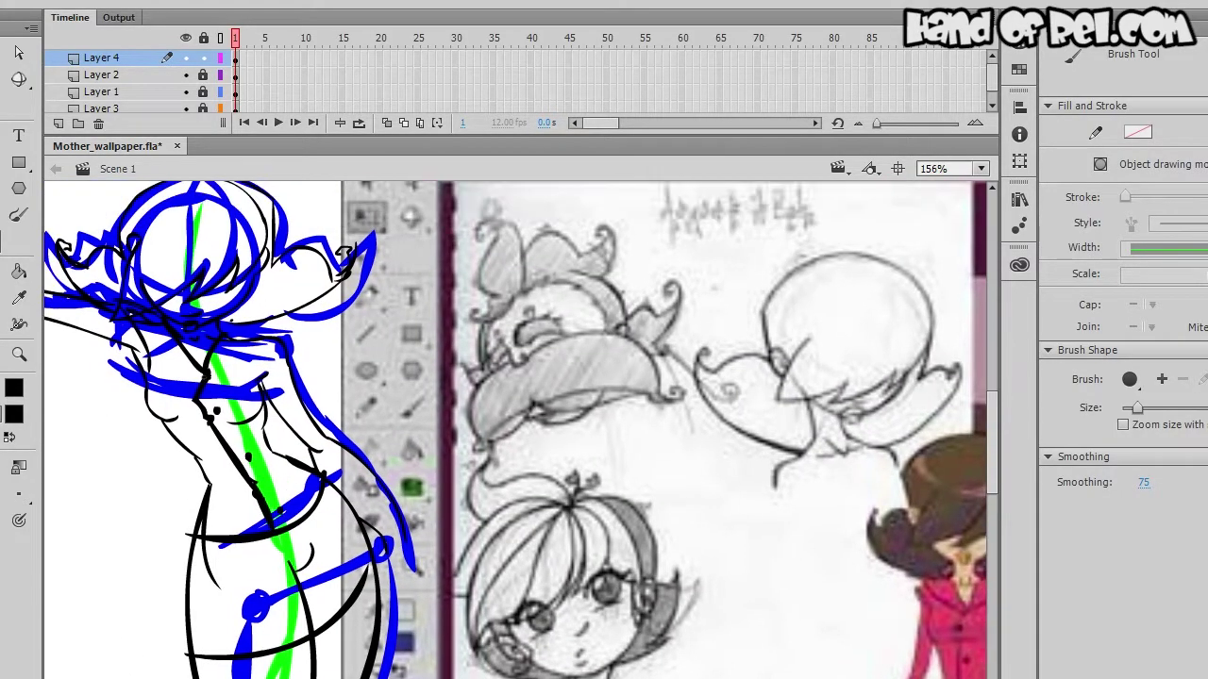
Sketch the hands, cuffs and sleeve folds, finish the head outline, and hide Layer 2 and Layer 1
{"action": "left_click_drag", "start_coordinate": [521, 430], "coordinate": [738, 430]}
{"action": "key", "text": "ctrl+equal"}
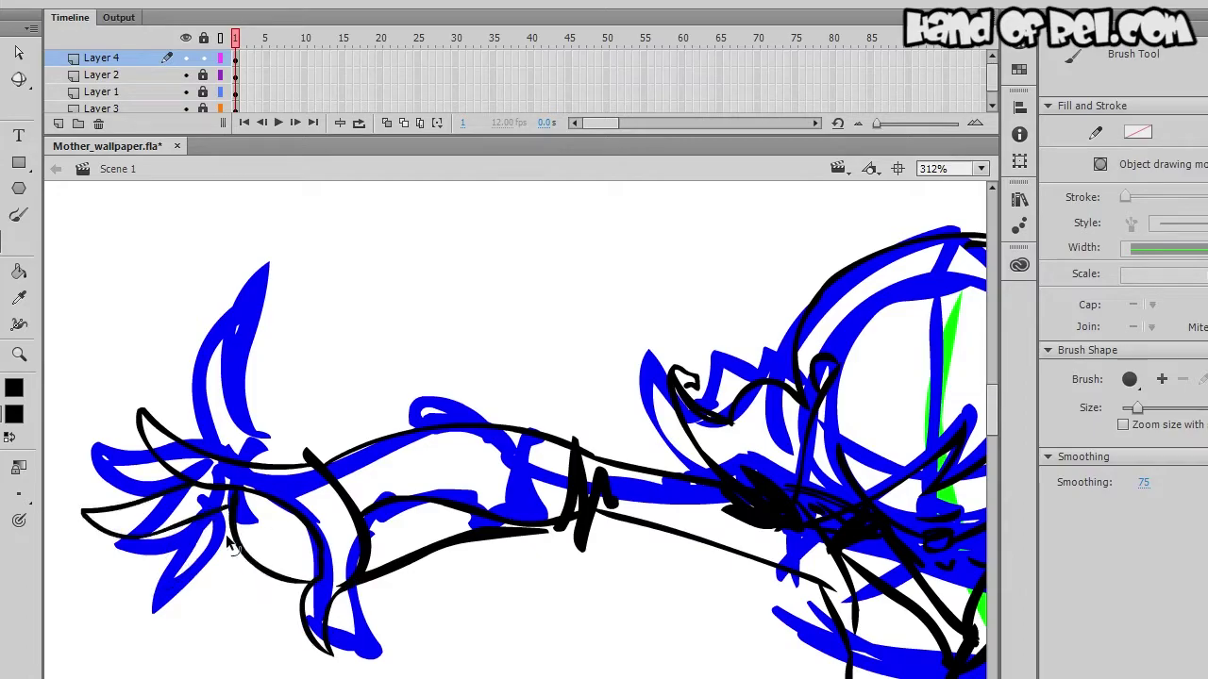
{"action": "mouse_move", "coordinate": [943, 444]}
{"action": "left_mouse_down"}
{"action": "mouse_move", "coordinate": [624, 444]}
{"action": "mouse_move", "coordinate": [717, 509]}
{"action": "left_mouse_up"}
{"action": "key", "text": "ctrl+minus"}
{"action": "key", "text": "ctrl+equal"}
{"action": "key", "text": "ctrl+minus"}
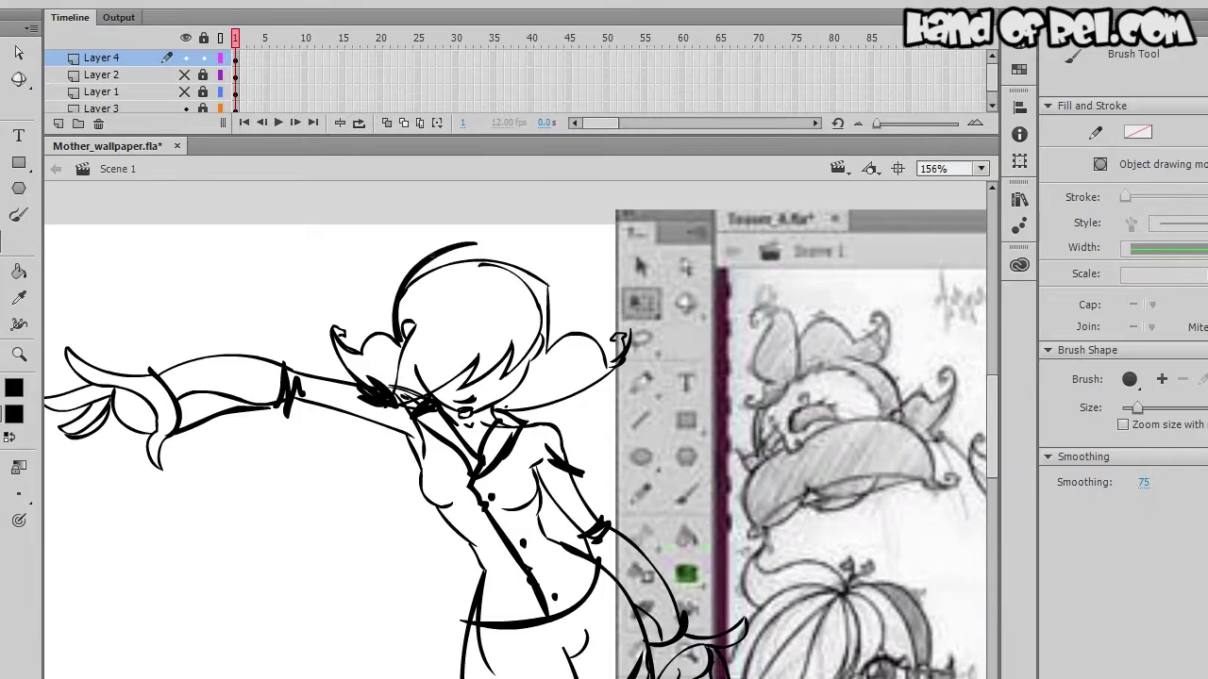
{"action": "left_click_drag", "start_coordinate": [519, 425], "coordinate": [513, 385]}
On a new layer, sketch the thick hair outline with curled locks plus facial and skirt fold details, and save the file
{"action": "left_click", "coordinate": [59, 123]}
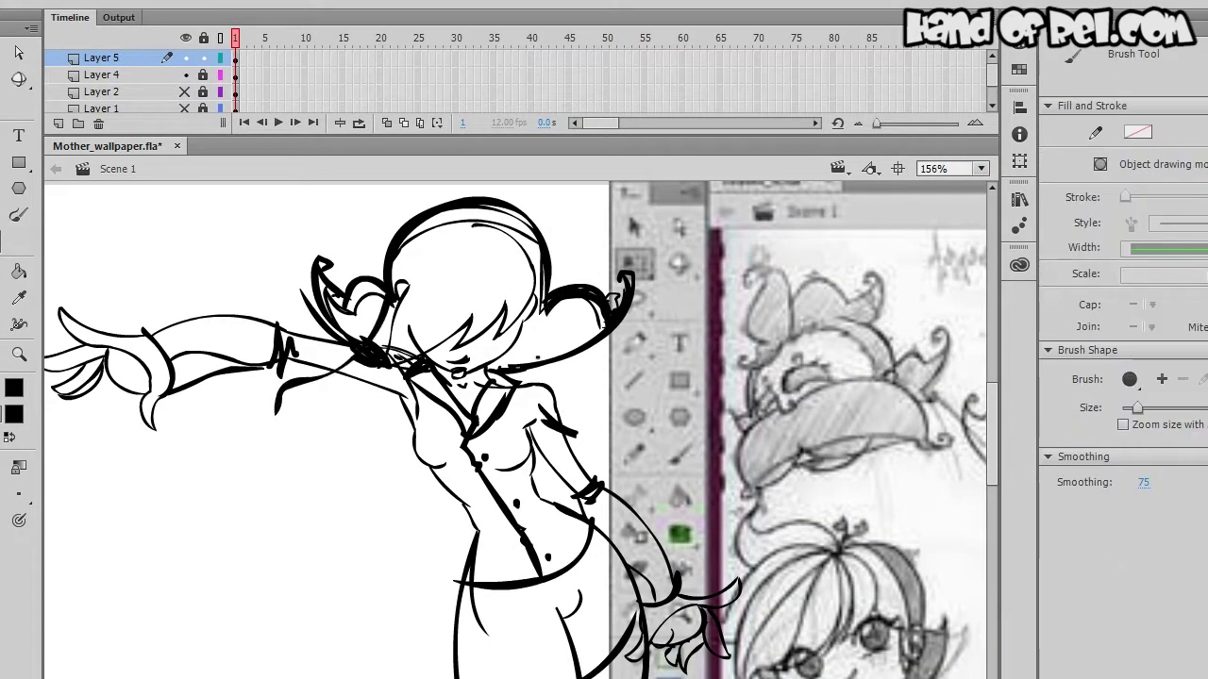
{"action": "left_click_drag", "start_coordinate": [610, 413], "coordinate": [630, 485]}
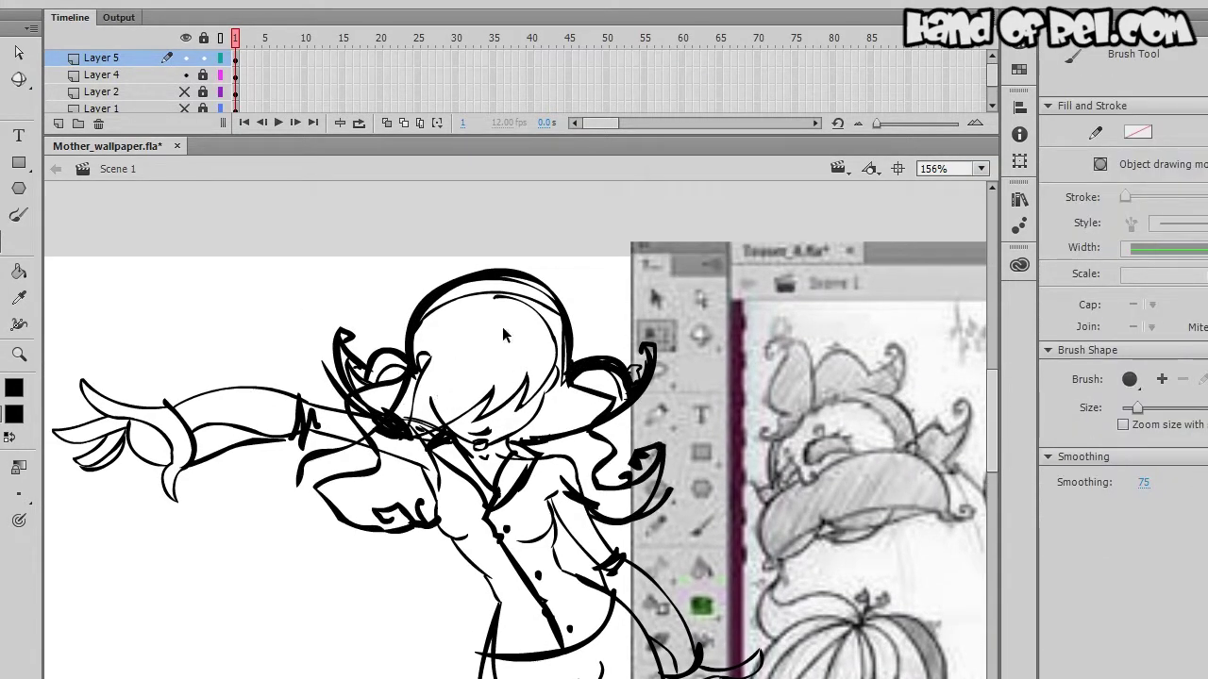
{"action": "key", "text": "ctrl+equal"}
{"action": "left_click_drag", "start_coordinate": [528, 613], "coordinate": [496, 226]}
{"action": "key", "text": "ctrl+minus"}
{"action": "key", "text": "ctrl+minus"}
{"action": "key", "text": "ctrl+s"}
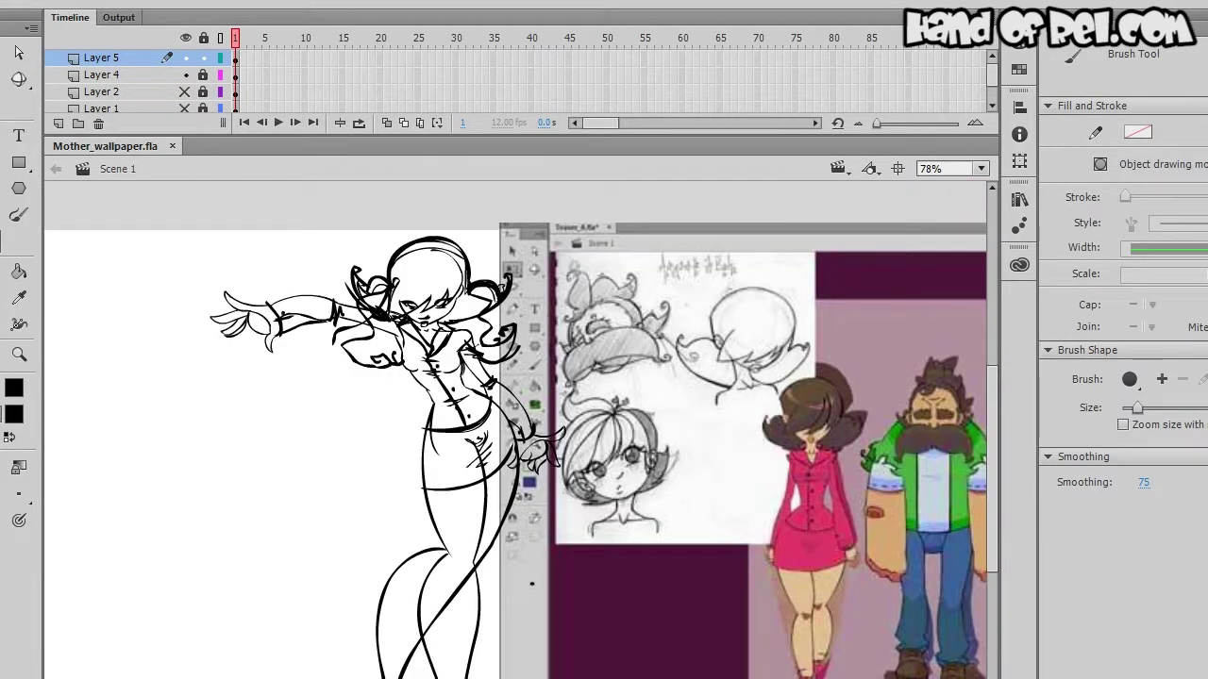
Recolour the rough character sketch light grey, add a new layer above it and lock Layer 5 and Layer 4
{"action": "left_click", "coordinate": [219, 62]}
{"action": "key", "text": "v"}
{"action": "left_click_drag", "start_coordinate": [688, 437], "coordinate": [838, 436]}
{"action": "left_click_drag", "start_coordinate": [266, 197], "coordinate": [628, 452]}
{"action": "left_click", "coordinate": [59, 124]}
{"action": "left_click", "coordinate": [203, 75]}
{"action": "left_click", "coordinate": [203, 91]}
Ink the eyes, nose, lips and jawline over the grey sketch, setting the brush smoothing to 65
{"action": "key", "text": "ctrl+equal"}
{"action": "key", "text": "ctrl+equal"}
{"action": "key", "text": "ctrl+equal"}
{"action": "key", "text": "ctrl+equal"}
{"action": "key", "text": "b"}
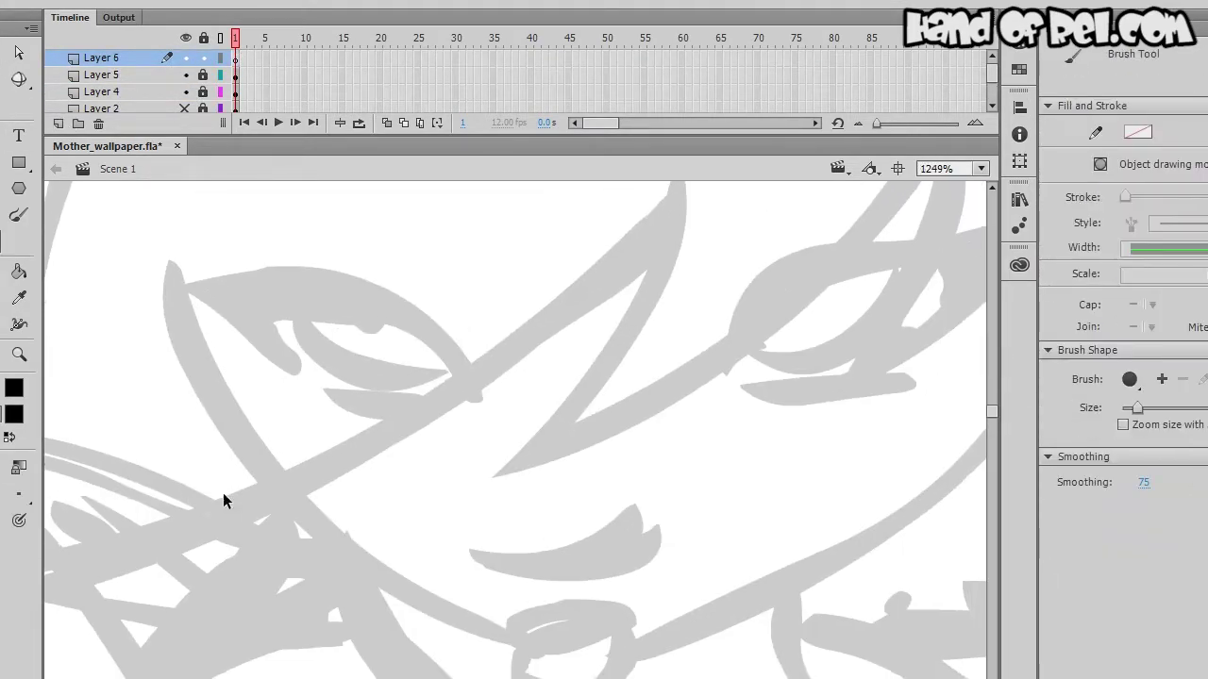
{"action": "key", "text": "ctrl+minus"}
{"action": "left_click_drag", "start_coordinate": [281, 384], "coordinate": [385, 433]}
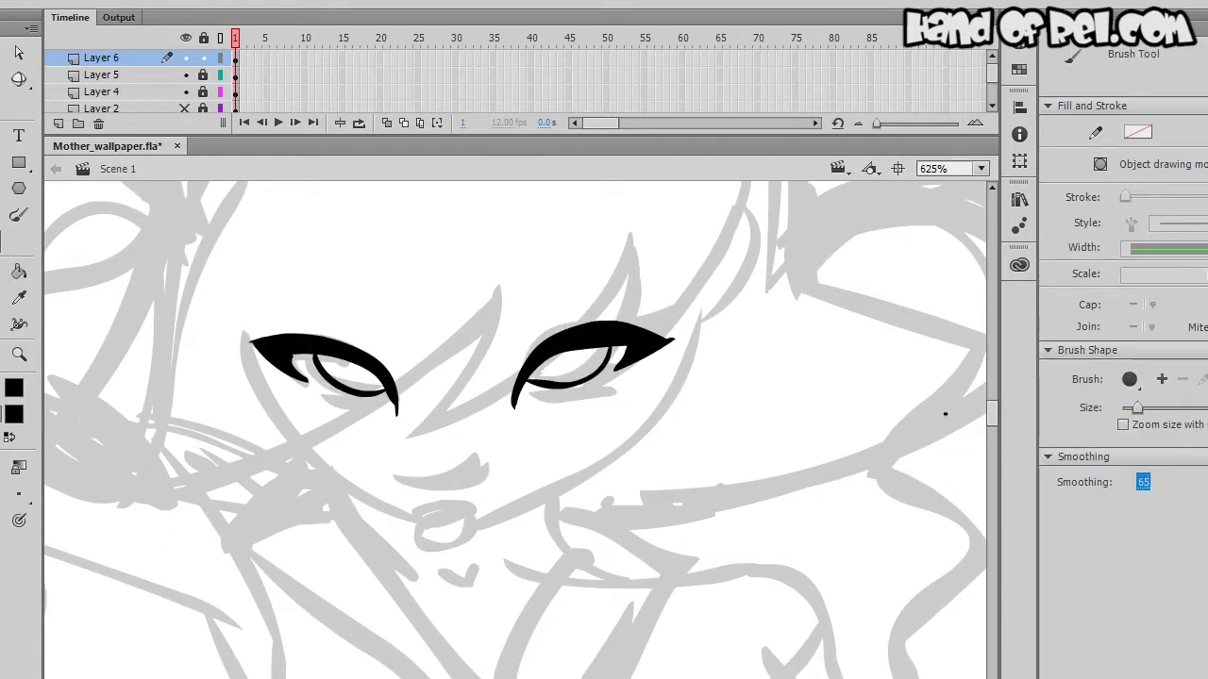
{"action": "left_click_drag", "start_coordinate": [428, 485], "coordinate": [490, 453]}
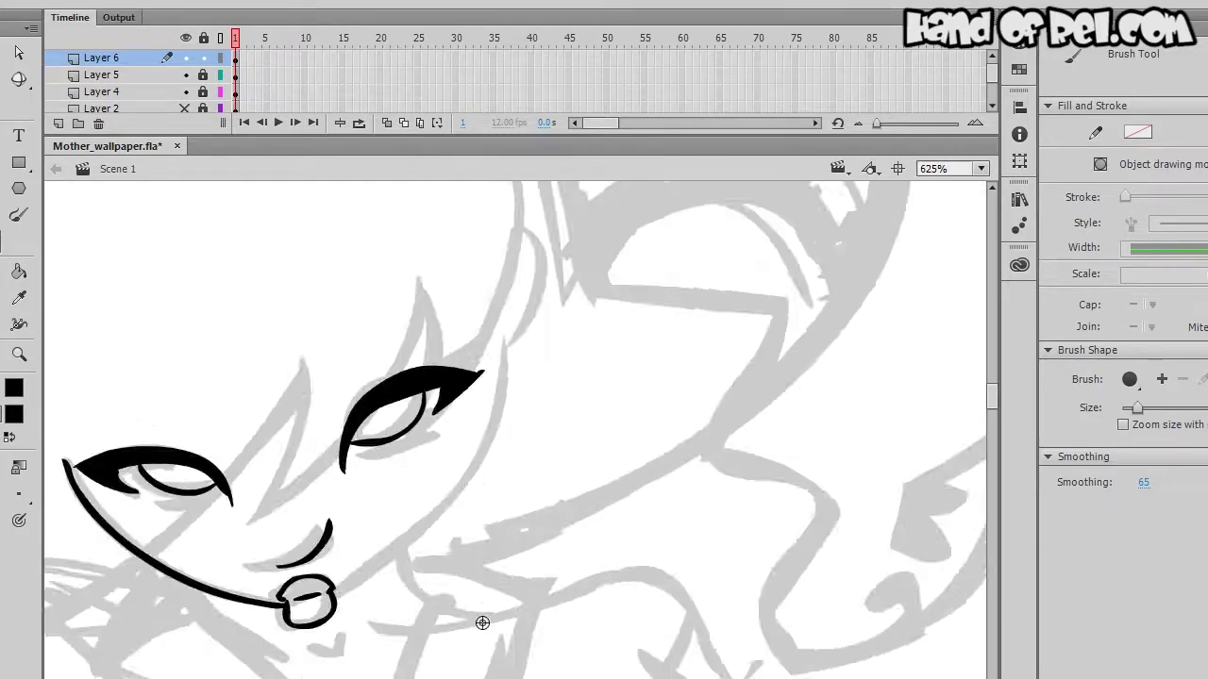
{"action": "left_click_drag", "start_coordinate": [482, 623], "coordinate": [632, 467]}
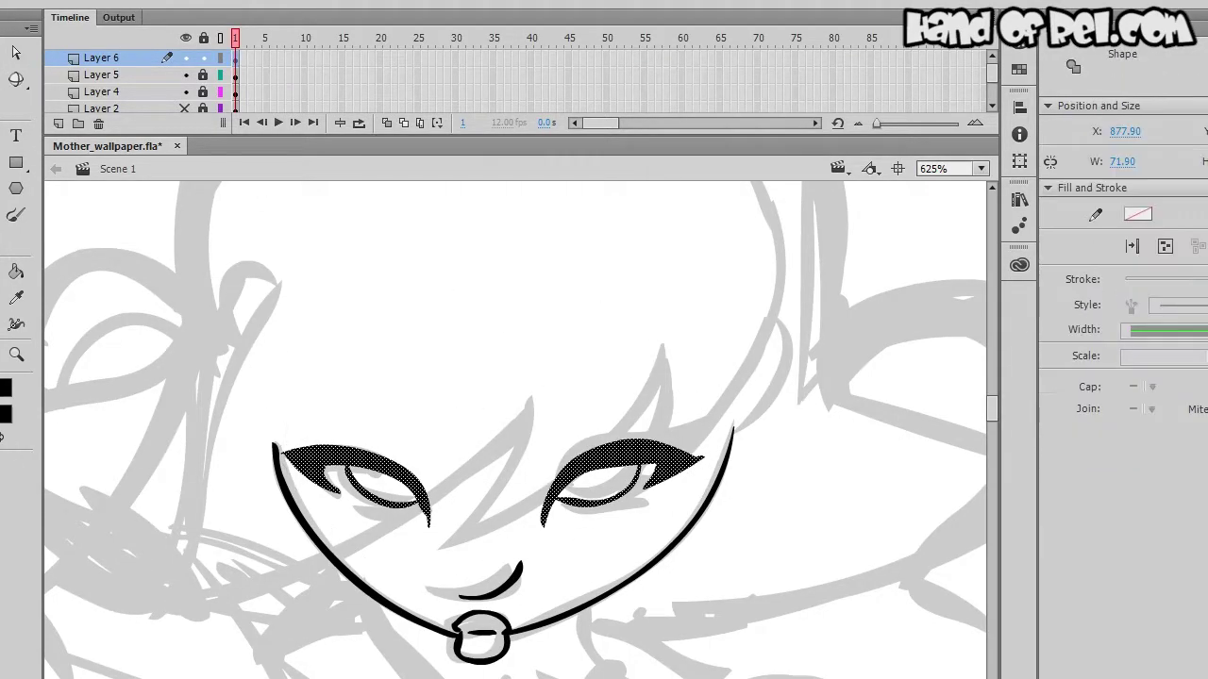
On a new layer, ink the pointed bangs and their long side sweep, plus the neck and collarbone lines
{"action": "left_click_drag", "start_coordinate": [670, 408], "coordinate": [622, 481]}
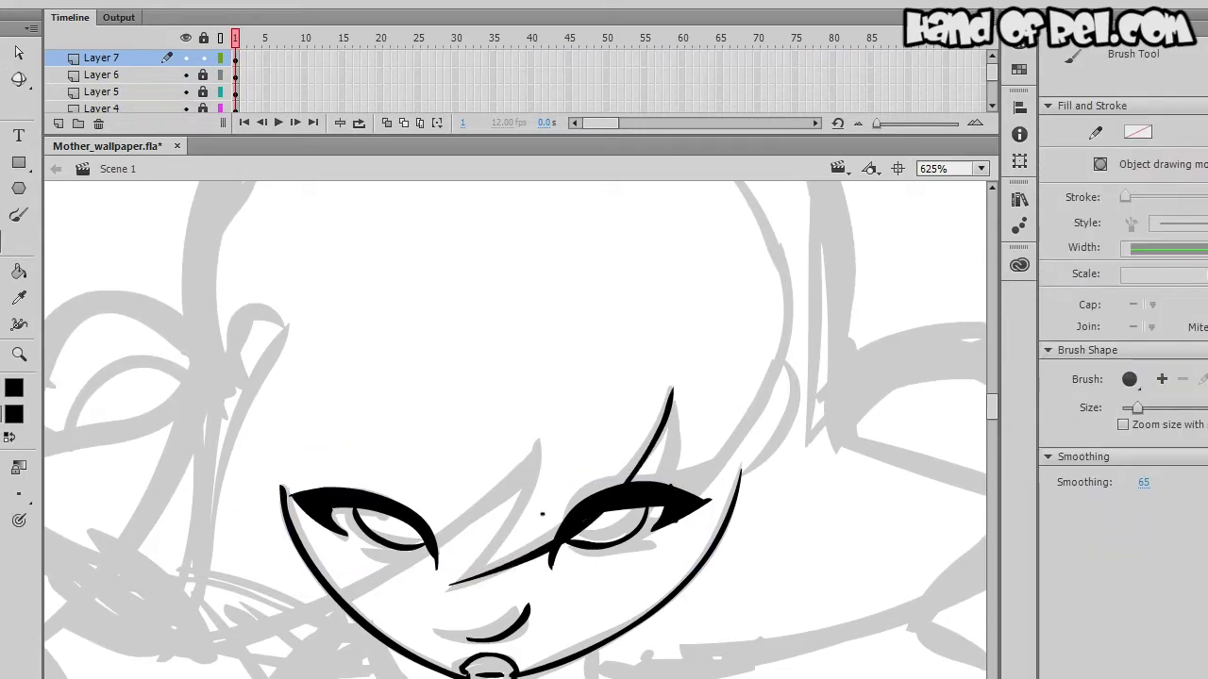
{"action": "left_click_drag", "start_coordinate": [641, 306], "coordinate": [556, 633]}
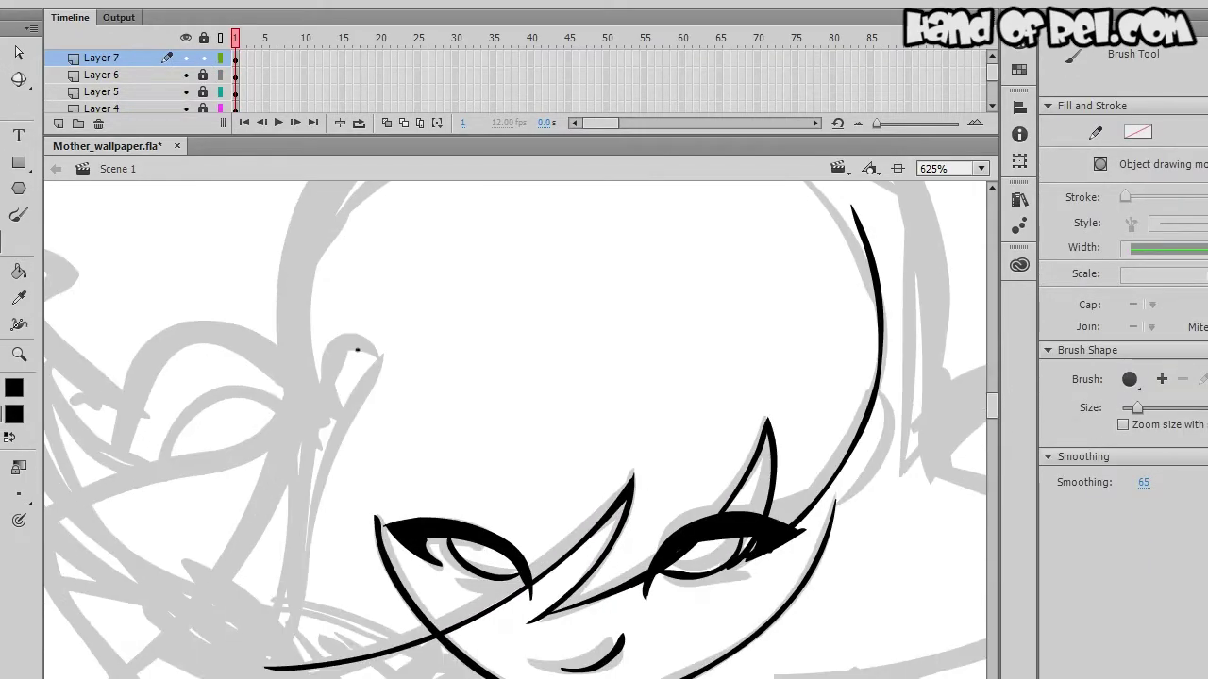
{"action": "left_click_drag", "start_coordinate": [610, 455], "coordinate": [607, 488]}
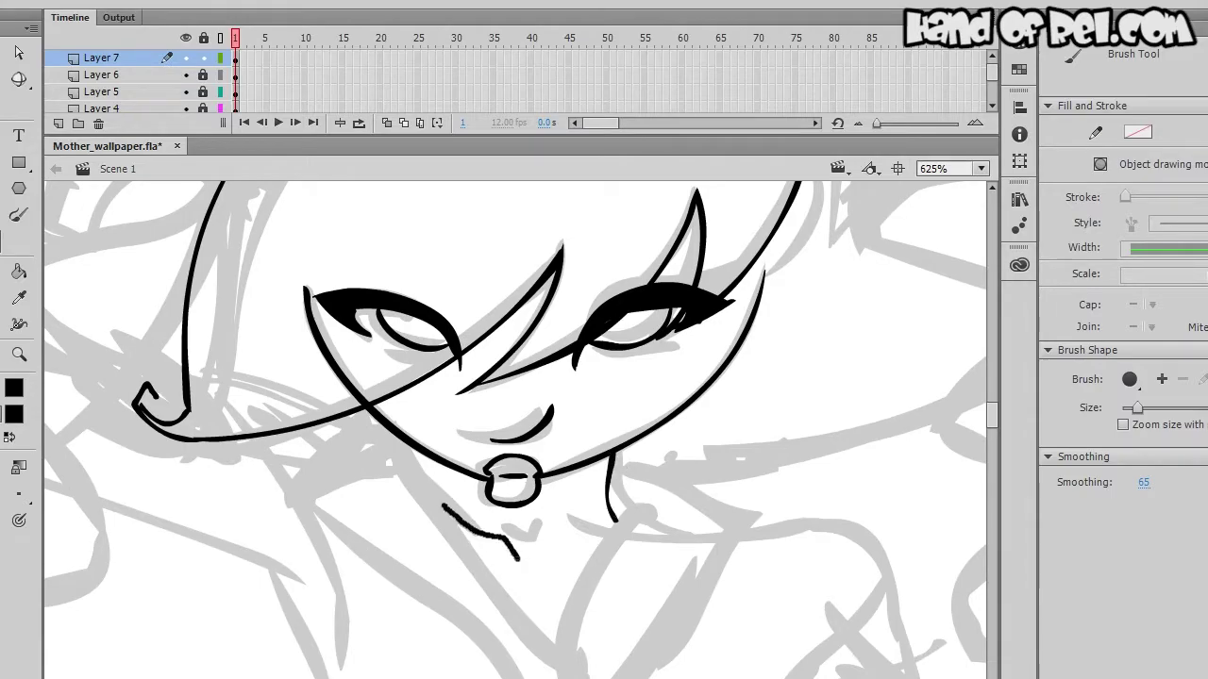
{"action": "left_click_drag", "start_coordinate": [535, 558], "coordinate": [613, 530]}
{"action": "scroll", "coordinate": [640, 398], "scroll_direction": "down", "scroll_amount": 3}
{"action": "scroll", "coordinate": [515, 430], "scroll_direction": "up", "scroll_amount": 5}
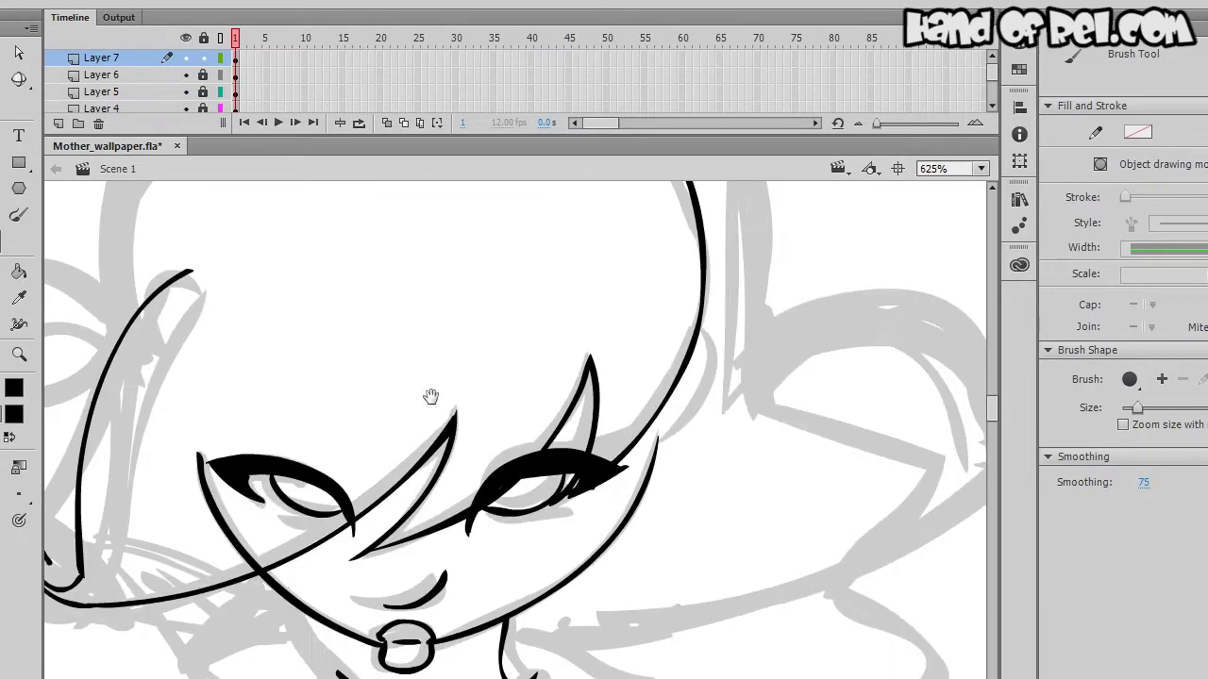
Convert the inked bangs into a graphic symbol named bangs and return to the Brush tool
{"action": "key", "text": "p"}
{"action": "key", "text": "ctrl+minus"}
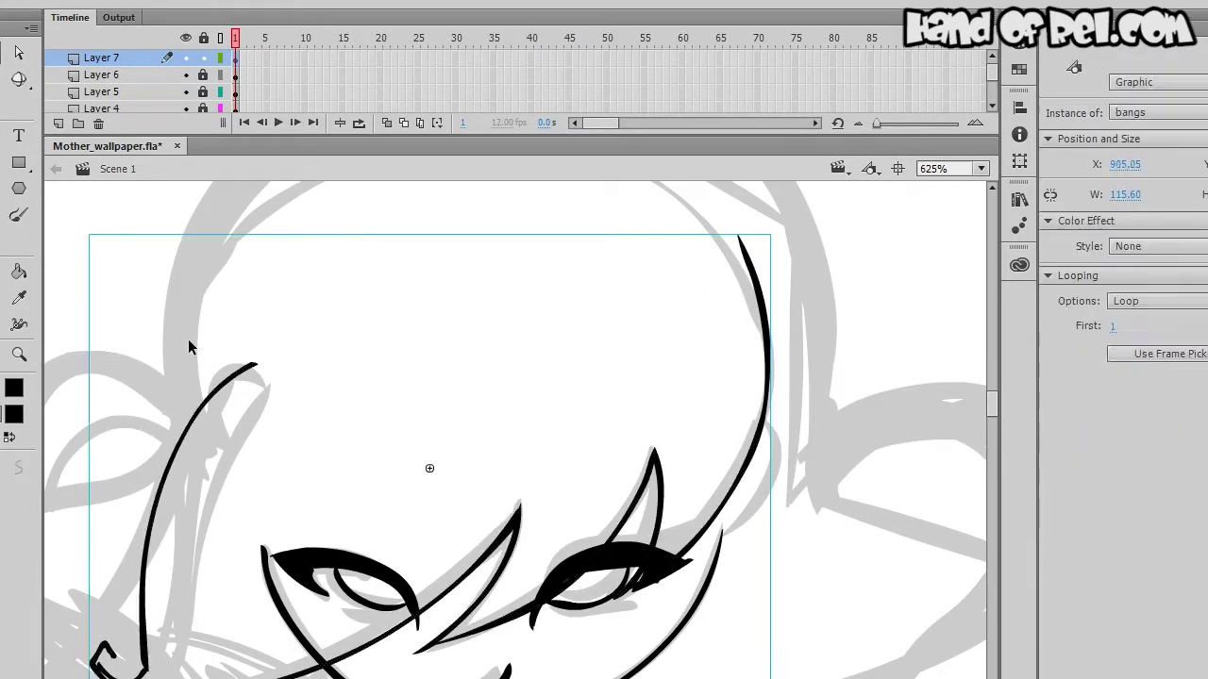
{"action": "key", "text": "b"}
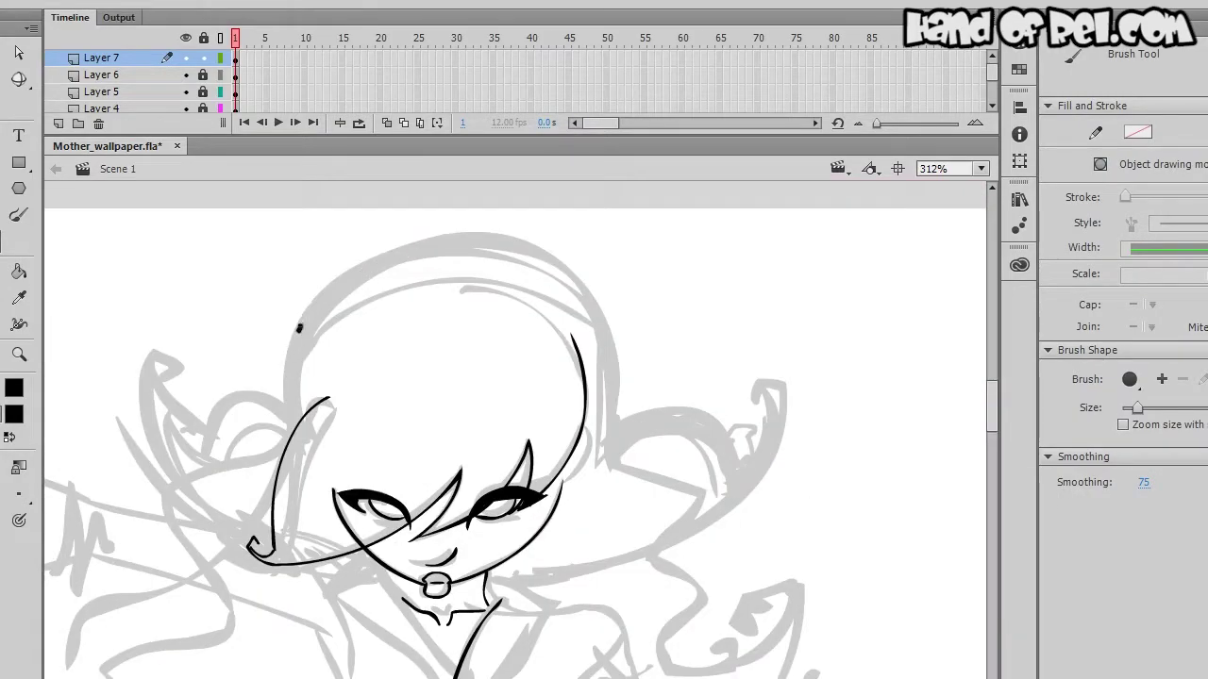
Ink the outer dome of the hair and the upturned locks on both sides of the head
{"action": "left_click_drag", "start_coordinate": [609, 335], "coordinate": [594, 434]}
{"action": "left_click_drag", "start_coordinate": [595, 434], "coordinate": [552, 358]}
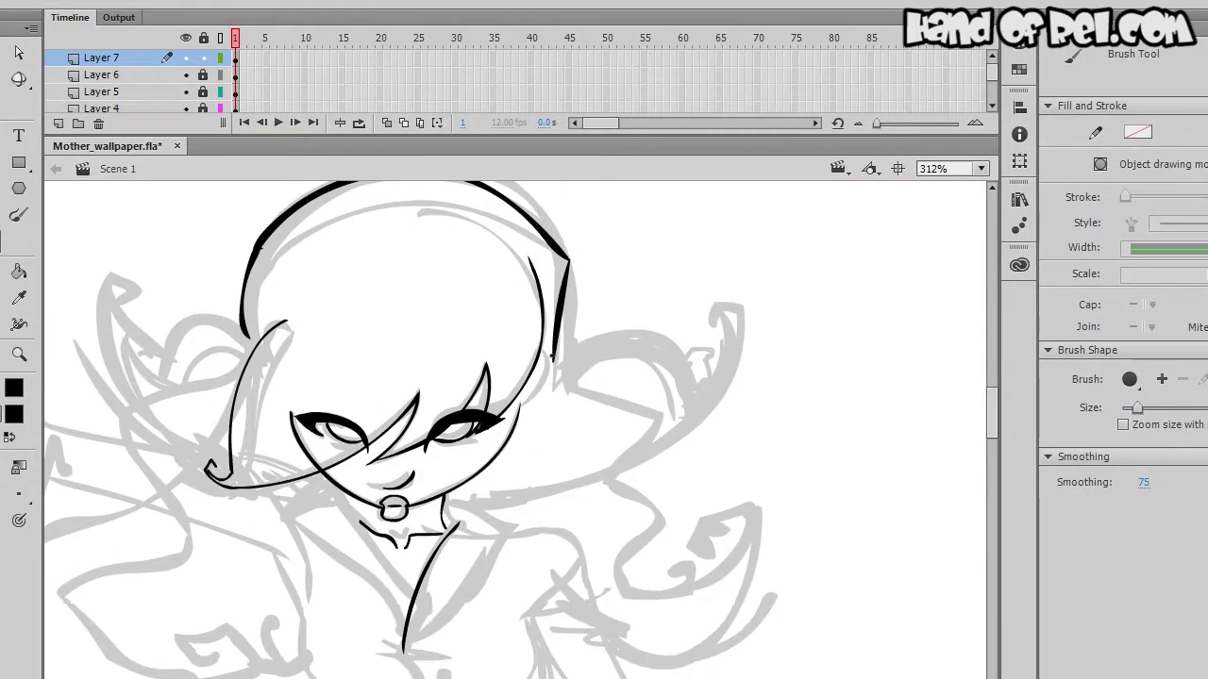
{"action": "left_click_drag", "start_coordinate": [519, 424], "coordinate": [519, 401]}
{"action": "mouse_move", "coordinate": [424, 460]}
{"action": "left_mouse_down"}
{"action": "mouse_move", "coordinate": [572, 440]}
{"action": "mouse_move", "coordinate": [683, 355]}
{"action": "left_mouse_up"}
{"action": "left_click_drag", "start_coordinate": [472, 424], "coordinate": [471, 401]}
{"action": "left_click_drag", "start_coordinate": [107, 243], "coordinate": [329, 451]}
{"action": "left_click_drag", "start_coordinate": [472, 377], "coordinate": [507, 427]}
{"action": "left_click_drag", "start_coordinate": [143, 298], "coordinate": [179, 376]}
Add a new layer and ink both sides of the jacket collar below the neck
{"action": "left_click", "coordinate": [58, 123]}
{"action": "scroll", "coordinate": [261, 429], "scroll_direction": "down", "scroll_amount": 5}
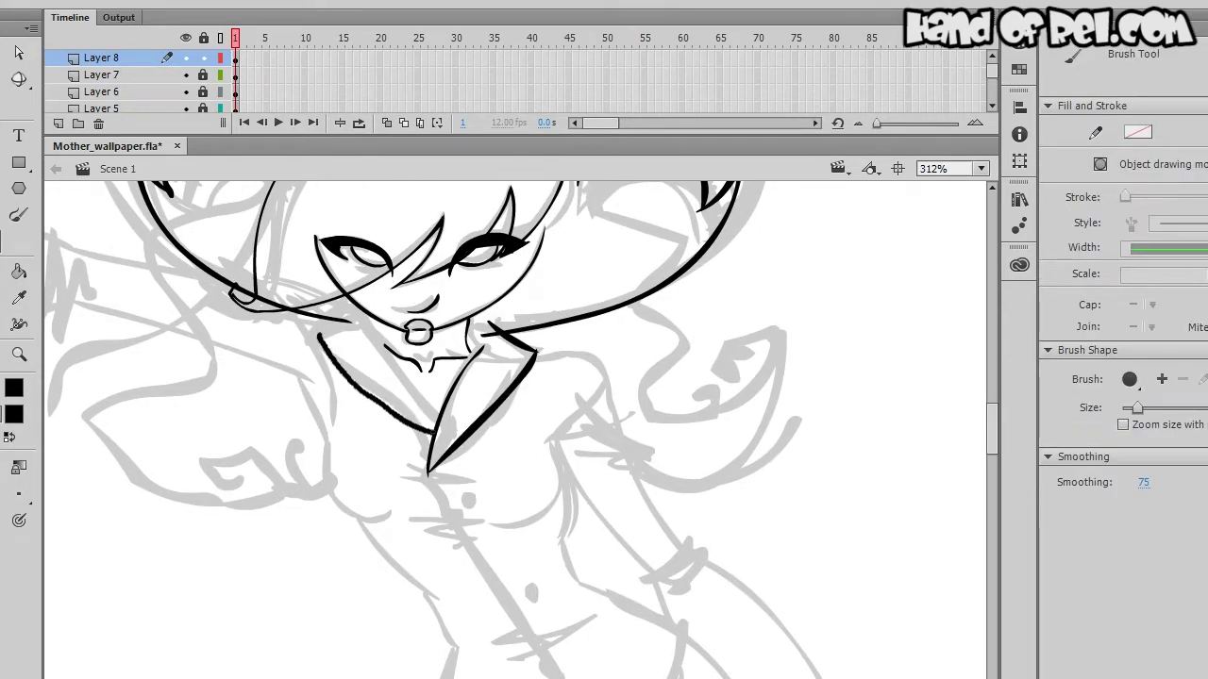
{"action": "left_click_drag", "start_coordinate": [661, 283], "coordinate": [718, 396]}
{"action": "scroll", "coordinate": [515, 430], "scroll_direction": "down", "scroll_amount": 2}
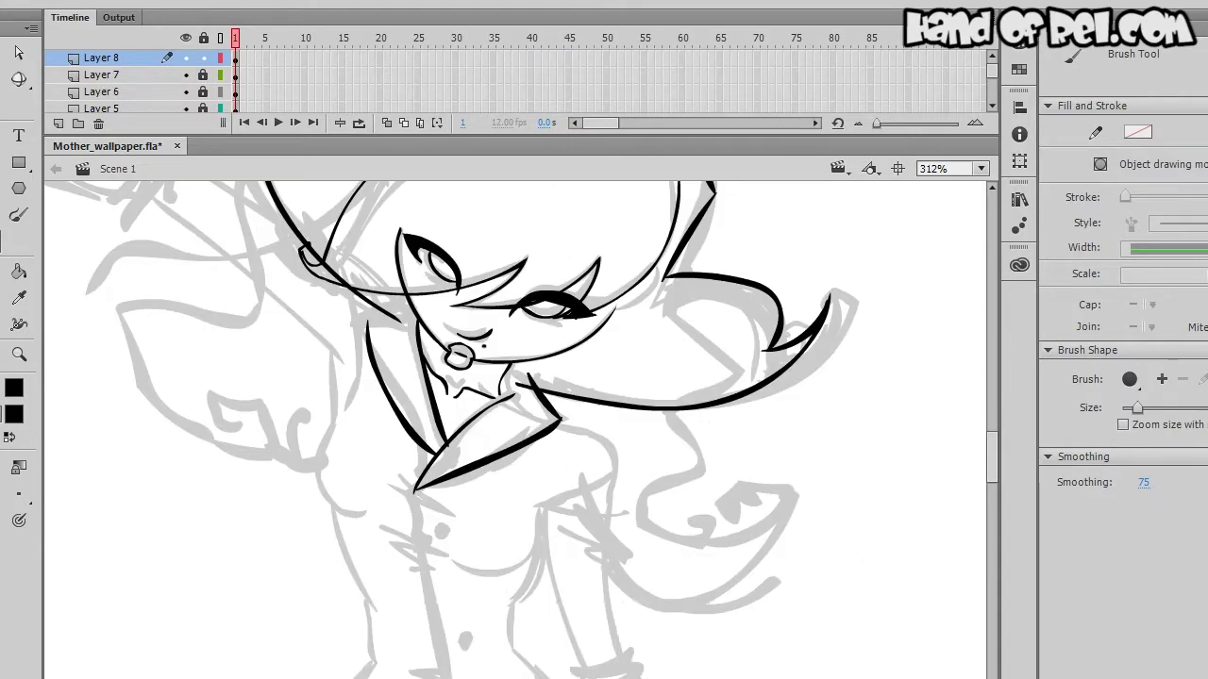
Ink the jacket's front edge, the bust curves and the waistline down to the flared hip
{"action": "scroll", "coordinate": [405, 424], "scroll_direction": "down", "scroll_amount": 5}
{"action": "left_click_drag", "start_coordinate": [382, 288], "coordinate": [421, 454]}
{"action": "scroll", "coordinate": [510, 563], "scroll_direction": "up", "scroll_amount": 5}
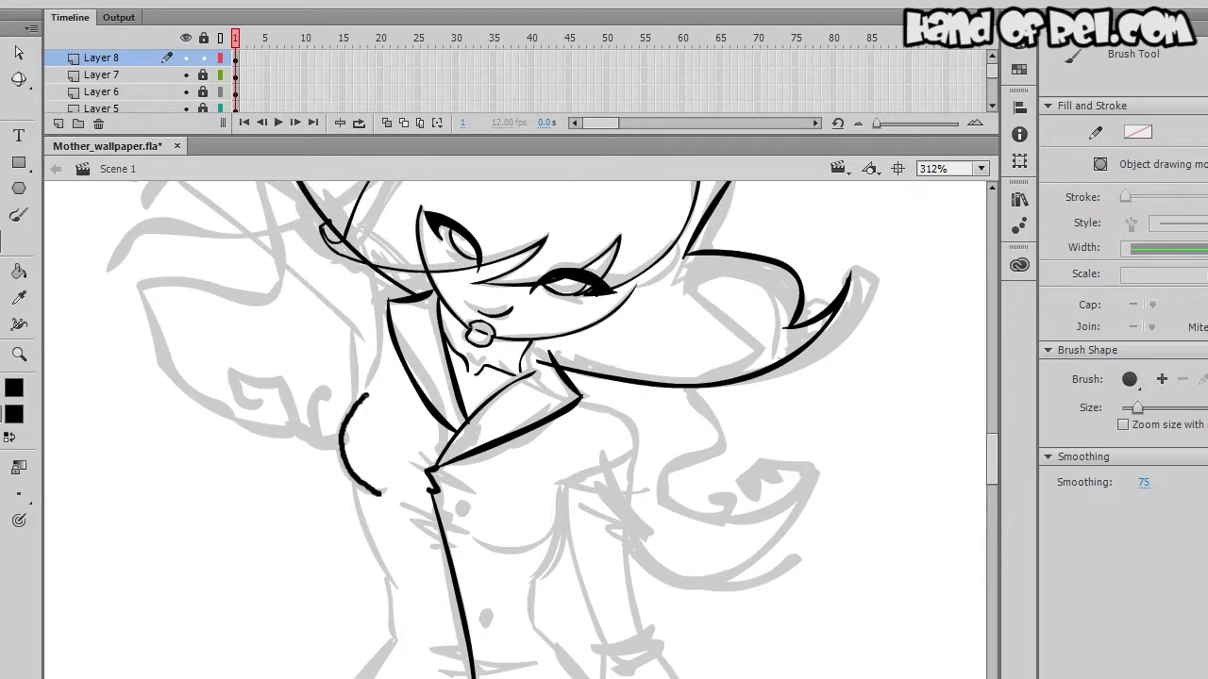
{"action": "scroll", "coordinate": [406, 425], "scroll_direction": "down", "scroll_amount": 3}
{"action": "scroll", "coordinate": [405, 424], "scroll_direction": "down", "scroll_amount": 1}
{"action": "left_click_drag", "start_coordinate": [521, 394], "coordinate": [494, 485]}
{"action": "left_click_drag", "start_coordinate": [317, 342], "coordinate": [355, 444]}
{"action": "scroll", "coordinate": [393, 446], "scroll_direction": "down", "scroll_amount": 2}
{"action": "scroll", "coordinate": [393, 446], "scroll_direction": "down", "scroll_amount": 4}
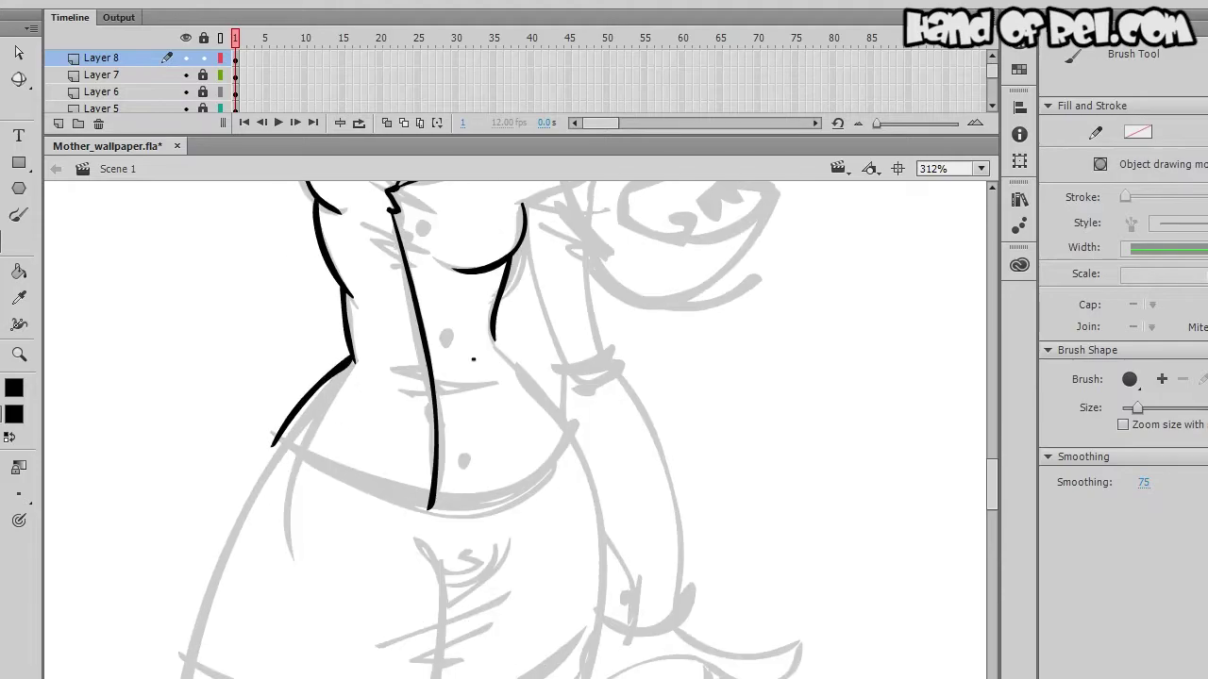
Ink the jacket's hem and the shoulder and upper sleeve of the lowered arm, and save the file
{"action": "scroll", "coordinate": [515, 430], "scroll_direction": "up", "scroll_amount": 7}
{"action": "left_click_drag", "start_coordinate": [427, 387], "coordinate": [471, 460]}
{"action": "scroll", "coordinate": [515, 430], "scroll_direction": "down", "scroll_amount": 1}
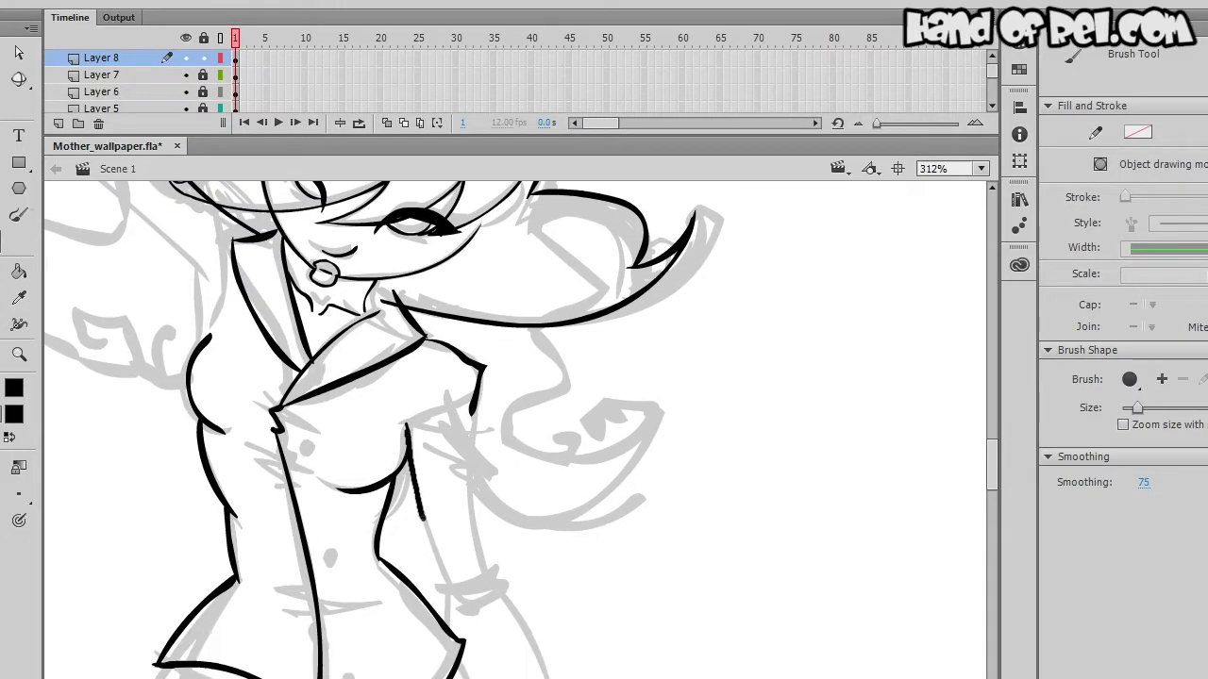
{"action": "scroll", "coordinate": [539, 391], "scroll_direction": "up", "scroll_amount": 3}
{"action": "scroll", "coordinate": [538, 391], "scroll_direction": "down", "scroll_amount": 6}
{"action": "scroll", "coordinate": [539, 390], "scroll_direction": "up", "scroll_amount": 8}
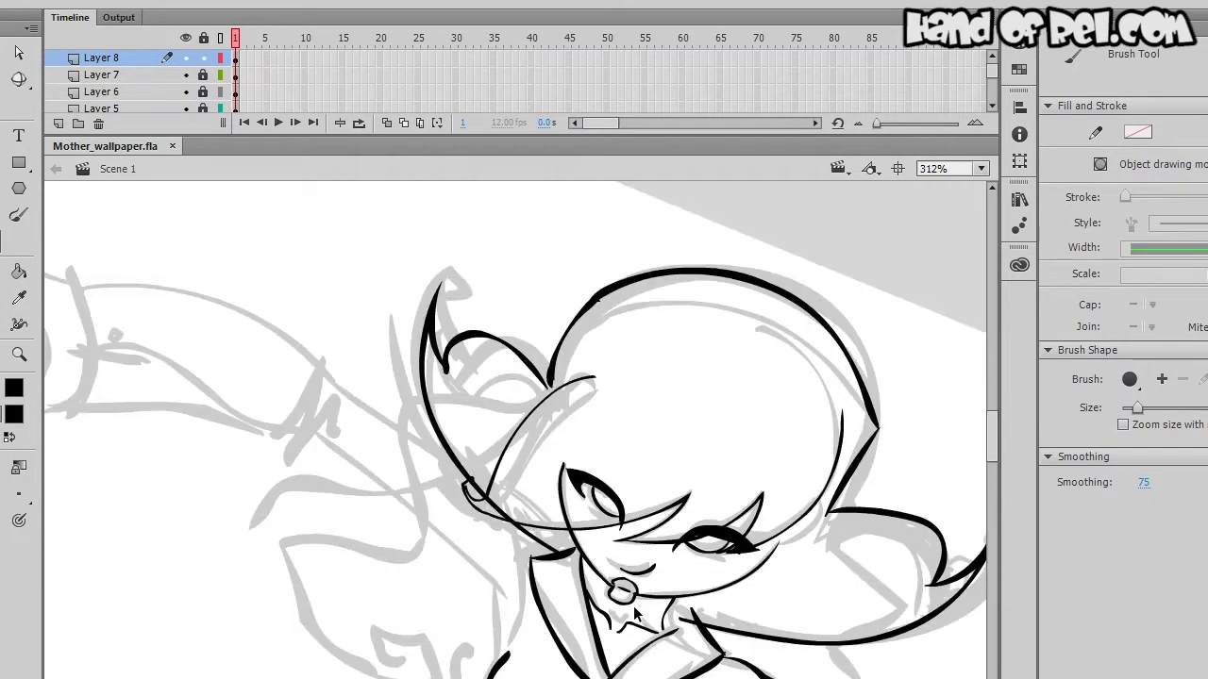
{"action": "key", "text": "ctrl+s"}
{"action": "key", "text": "ctrl+minus"}
{"action": "key", "text": "ctrl+minus"}
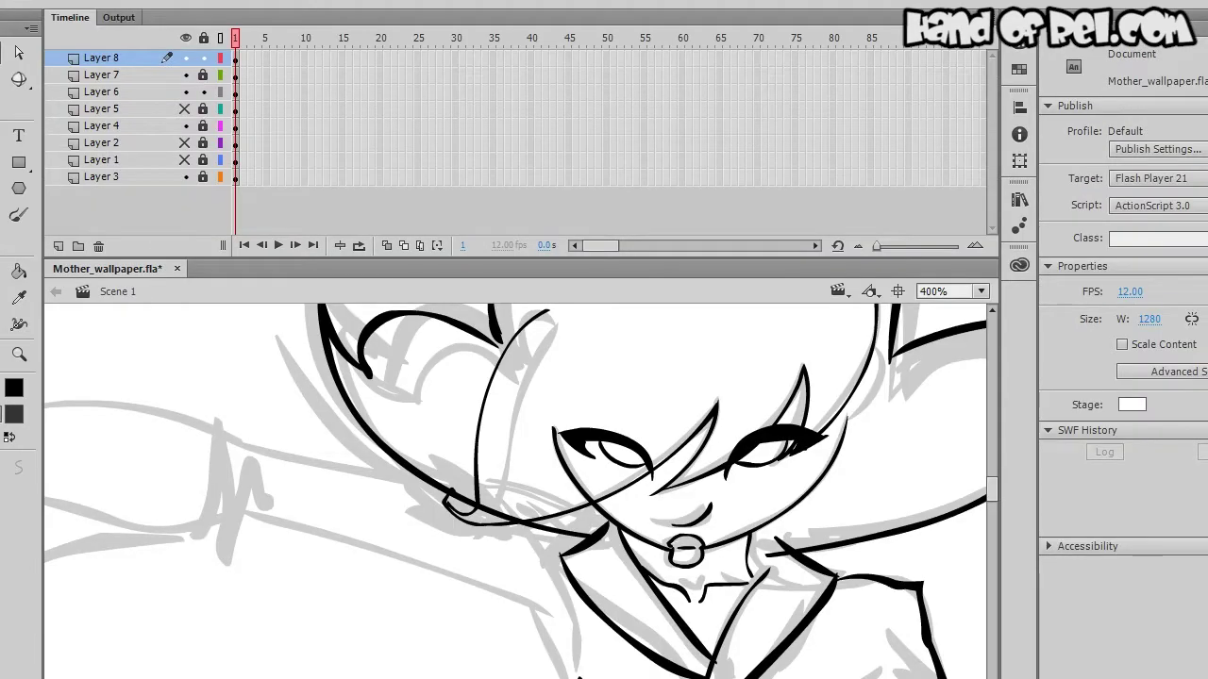
Add a new layer and ink the shoulder of the outstretched arm beside the collar
{"action": "key", "text": "b"}
{"action": "scroll", "coordinate": [721, 460], "scroll_direction": "down", "scroll_amount": 5}
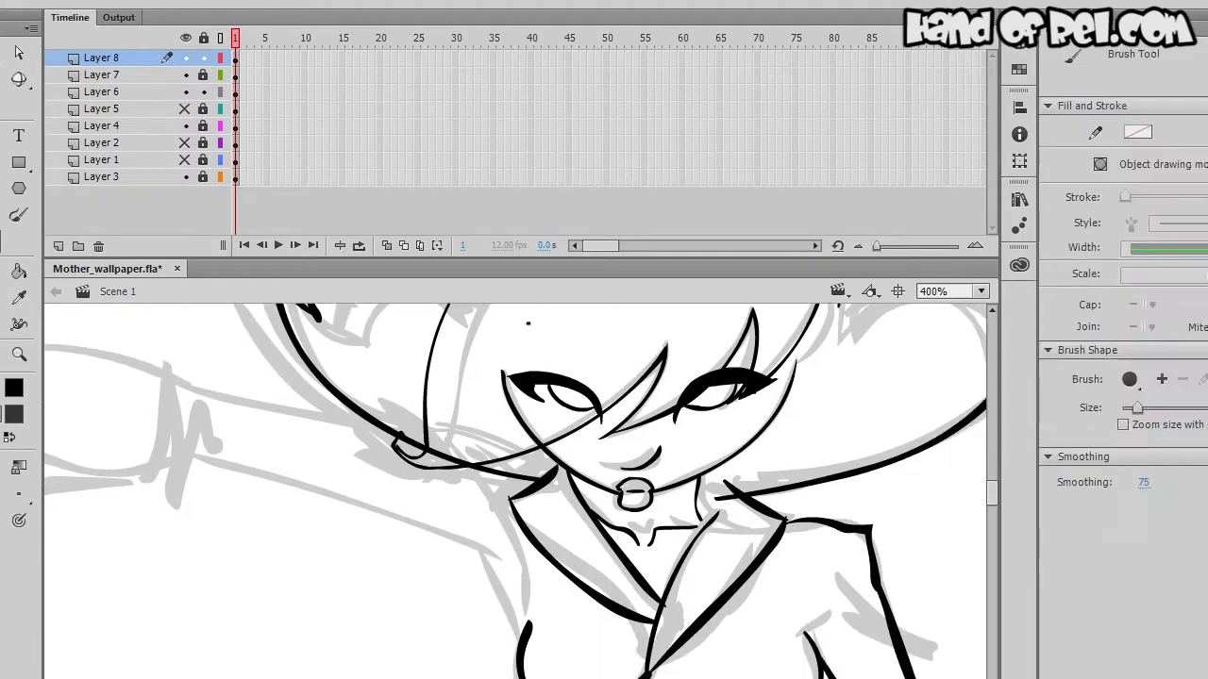
{"action": "left_click_drag", "start_coordinate": [491, 358], "coordinate": [565, 522]}
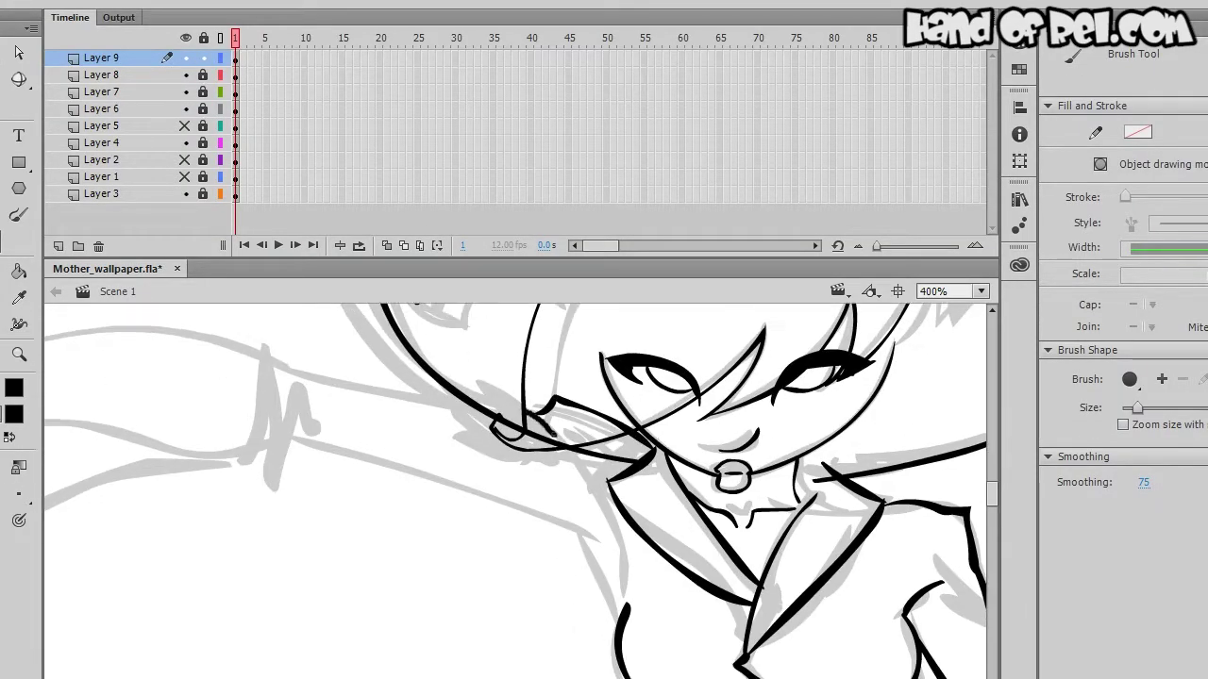
{"action": "left_click_drag", "start_coordinate": [360, 334], "coordinate": [499, 410]}
{"action": "scroll", "coordinate": [668, 522], "scroll_direction": "down", "scroll_amount": 3}
Ink the upper and lower edges of the outstretched arm's sleeve out to the cuff
{"action": "left_click_drag", "start_coordinate": [573, 504], "coordinate": [604, 396]}
{"action": "left_click_drag", "start_coordinate": [294, 469], "coordinate": [453, 434]}
{"action": "left_click_drag", "start_coordinate": [566, 490], "coordinate": [555, 453]}
{"action": "left_click_drag", "start_coordinate": [338, 545], "coordinate": [629, 447]}
{"action": "left_click_drag", "start_coordinate": [566, 491], "coordinate": [557, 471]}
{"action": "left_click_drag", "start_coordinate": [400, 409], "coordinate": [353, 444]}
Add a new layer and ink the thumb, palm and first fingers of the outstretched hand
{"action": "mouse_move", "coordinate": [566, 490]}
{"action": "left_mouse_down"}
{"action": "mouse_move", "coordinate": [576, 509]}
{"action": "mouse_move", "coordinate": [499, 329]}
{"action": "mouse_move", "coordinate": [500, 537]}
{"action": "mouse_move", "coordinate": [472, 405]}
{"action": "mouse_move", "coordinate": [443, 600]}
{"action": "mouse_move", "coordinate": [509, 396]}
{"action": "mouse_move", "coordinate": [598, 617]}
{"action": "mouse_move", "coordinate": [585, 405]}
{"action": "mouse_move", "coordinate": [770, 580]}
{"action": "mouse_move", "coordinate": [744, 542]}
{"action": "left_mouse_up"}
{"action": "left_click", "coordinate": [58, 245]}
{"action": "mouse_move", "coordinate": [179, 384]}
{"action": "left_mouse_down"}
{"action": "mouse_move", "coordinate": [246, 431]}
{"action": "mouse_move", "coordinate": [393, 454]}
{"action": "left_mouse_up"}
{"action": "left_click_drag", "start_coordinate": [394, 455], "coordinate": [372, 394]}
{"action": "left_click_drag", "start_coordinate": [256, 415], "coordinate": [377, 489]}
{"action": "mouse_move", "coordinate": [244, 522]}
{"action": "left_mouse_down"}
{"action": "mouse_move", "coordinate": [398, 606]}
{"action": "mouse_move", "coordinate": [419, 576]}
{"action": "left_mouse_up"}
{"action": "left_click_drag", "start_coordinate": [405, 467], "coordinate": [263, 507]}
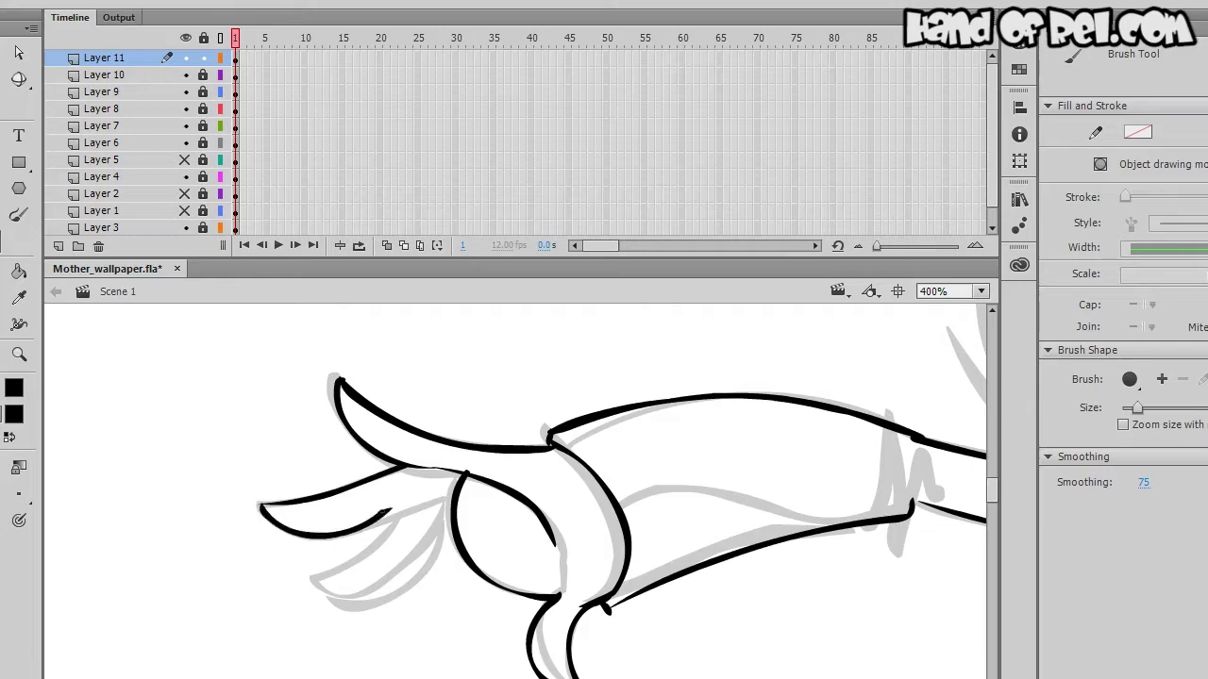
Ink the outstretched hand's remaining fingers, the lowered hand and the skirt outline, and add a new layer for the legs
{"action": "mouse_move", "coordinate": [566, 330]}
{"action": "left_mouse_down"}
{"action": "mouse_move", "coordinate": [731, 399]}
{"action": "mouse_move", "coordinate": [630, 386]}
{"action": "left_mouse_up"}
{"action": "left_click_drag", "start_coordinate": [630, 387], "coordinate": [464, 422]}
{"action": "left_click_drag", "start_coordinate": [572, 460], "coordinate": [632, 400]}
{"action": "mouse_move", "coordinate": [623, 405]}
{"action": "left_mouse_down"}
{"action": "mouse_move", "coordinate": [632, 365]}
{"action": "mouse_move", "coordinate": [575, 336]}
{"action": "left_mouse_up"}
{"action": "left_click_drag", "start_coordinate": [517, 391], "coordinate": [595, 434]}
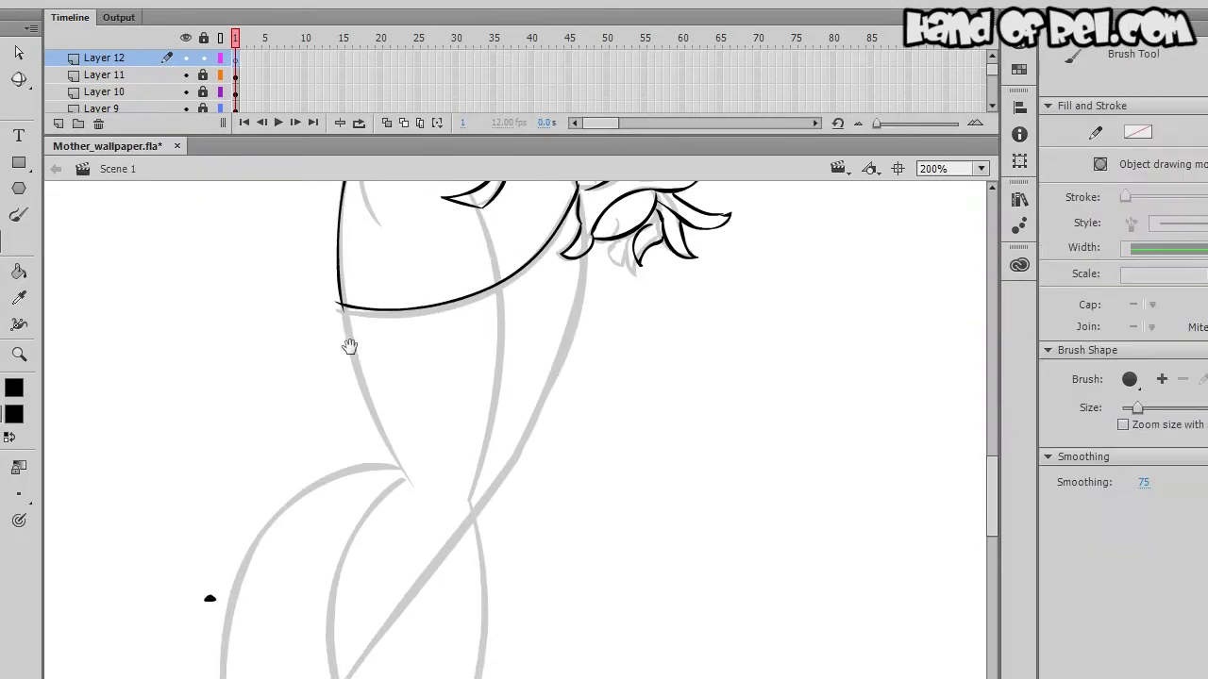
{"action": "left_click_drag", "start_coordinate": [462, 283], "coordinate": [432, 675]}
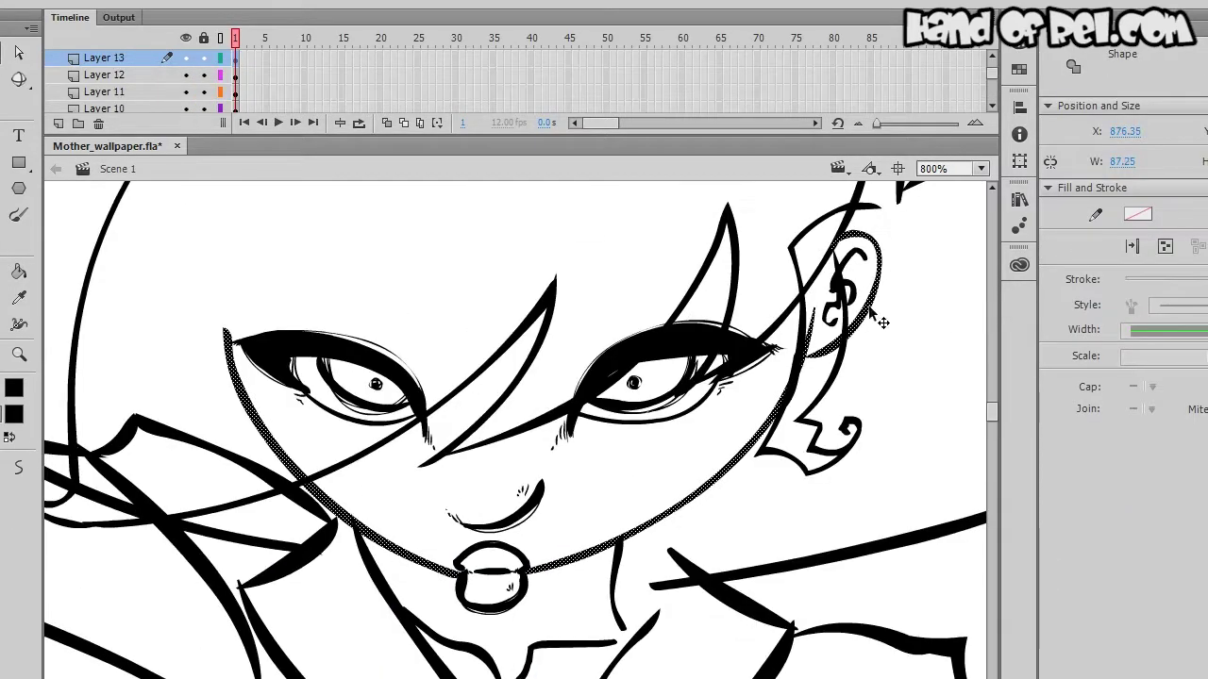
Refine the pointed fringe strands inside the bangs symbol and lock the finished line-art layers
{"action": "left_click", "coordinate": [859, 280]}
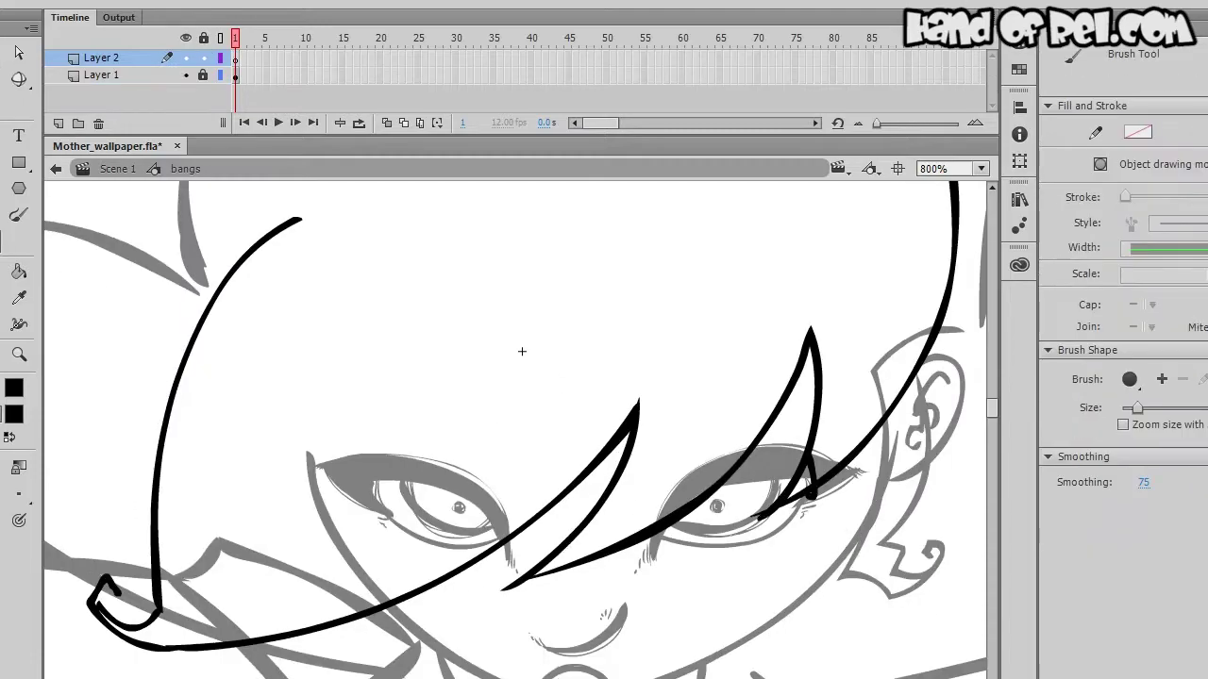
{"action": "left_click_drag", "start_coordinate": [670, 522], "coordinate": [590, 520]}
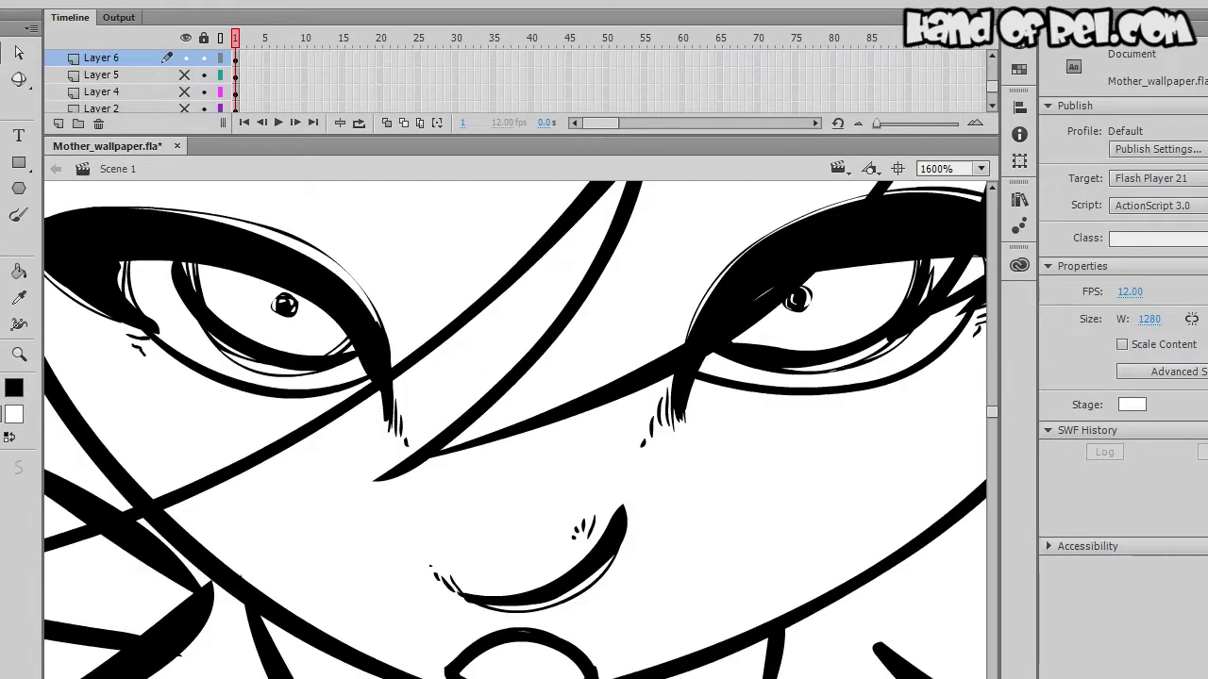
{"action": "left_click", "coordinate": [203, 37]}
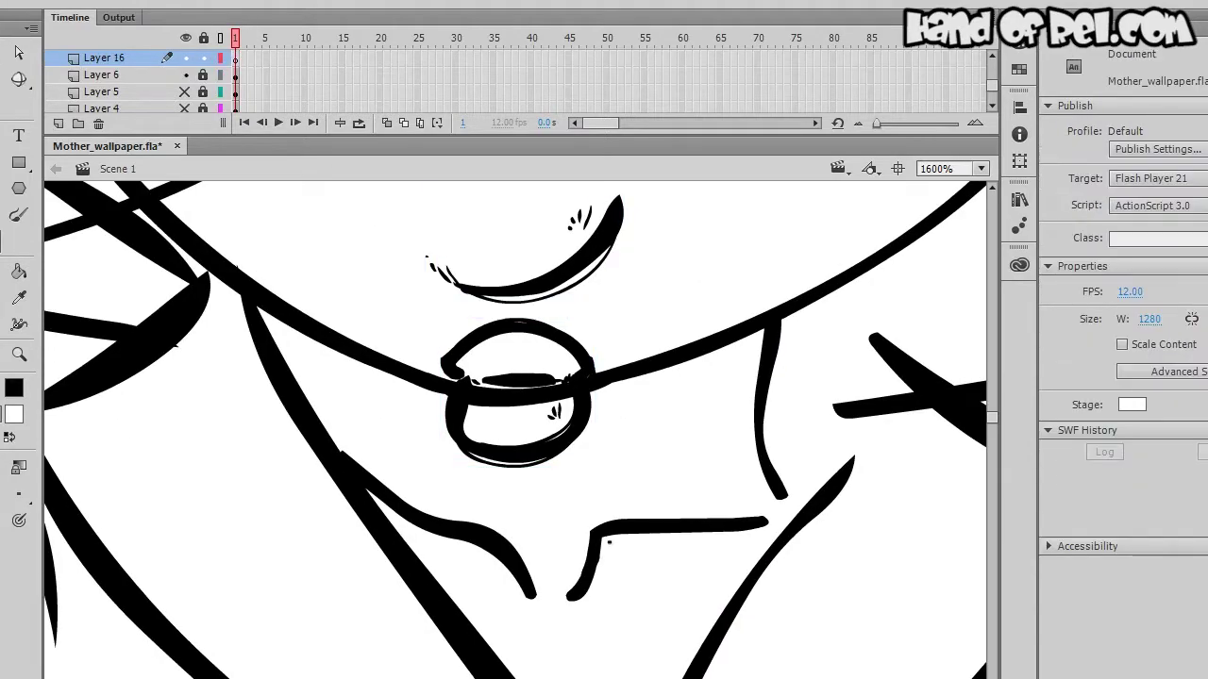
Brush fine hatching around the lips, collarbones and collar, and densely shade both sides of the neck
{"action": "key", "text": "b"}
{"action": "left_click_drag", "start_coordinate": [485, 573], "coordinate": [339, 316]}
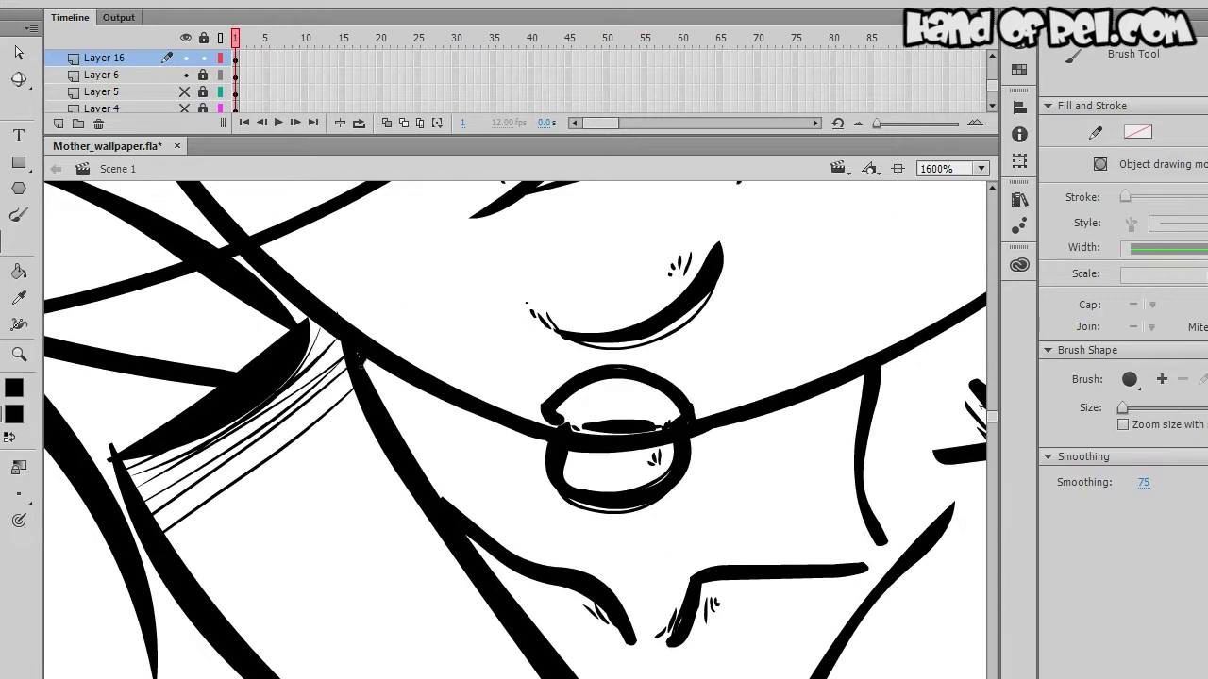
{"action": "left_click_drag", "start_coordinate": [660, 377], "coordinate": [343, 415]}
{"action": "left_click_drag", "start_coordinate": [603, 392], "coordinate": [633, 552]}
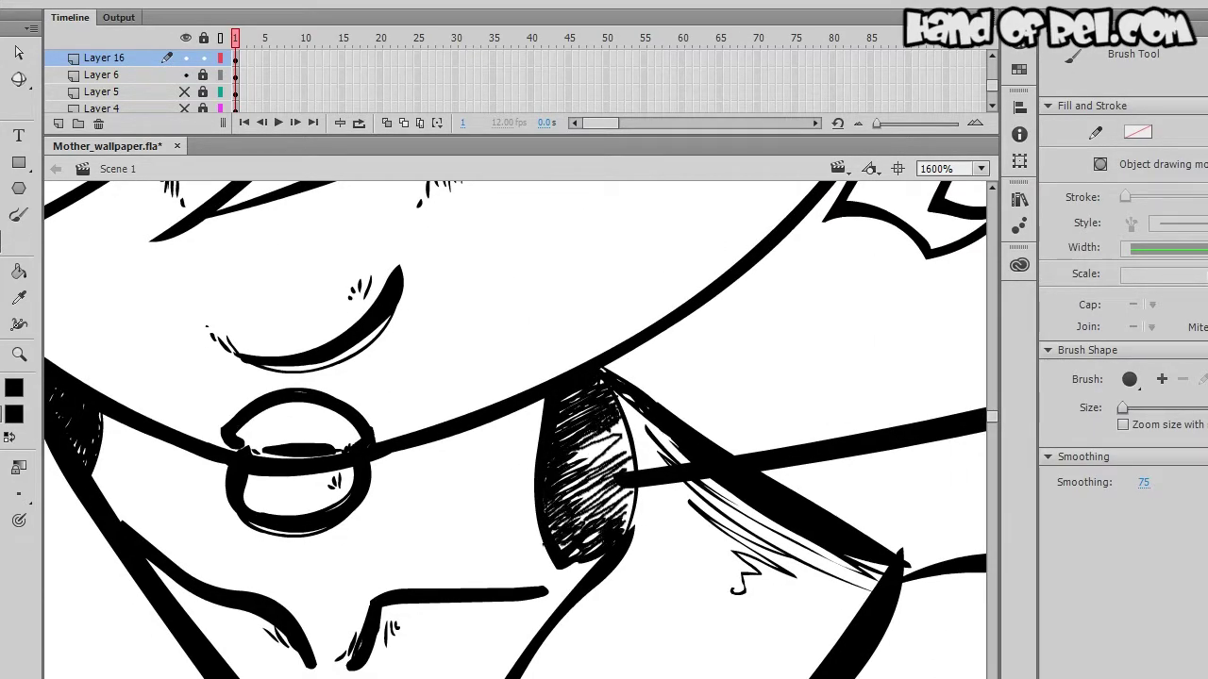
Add thin contour lines, corner ticks and hatching to the jacket's collar, lapels and shoulders
{"action": "left_click_drag", "start_coordinate": [519, 425], "coordinate": [826, 180]}
{"action": "mouse_move", "coordinate": [826, 666]}
{"action": "left_mouse_down"}
{"action": "mouse_move", "coordinate": [459, 477]}
{"action": "mouse_move", "coordinate": [614, 450]}
{"action": "mouse_move", "coordinate": [629, 396]}
{"action": "mouse_move", "coordinate": [553, 446]}
{"action": "mouse_move", "coordinate": [661, 429]}
{"action": "mouse_move", "coordinate": [283, 462]}
{"action": "mouse_move", "coordinate": [699, 510]}
{"action": "mouse_move", "coordinate": [503, 414]}
{"action": "mouse_move", "coordinate": [588, 466]}
{"action": "mouse_move", "coordinate": [707, 585]}
{"action": "mouse_move", "coordinate": [330, 529]}
{"action": "mouse_move", "coordinate": [449, 637]}
{"action": "mouse_move", "coordinate": [331, 566]}
{"action": "mouse_move", "coordinate": [424, 491]}
{"action": "mouse_move", "coordinate": [510, 464]}
{"action": "mouse_move", "coordinate": [339, 385]}
{"action": "mouse_move", "coordinate": [519, 613]}
{"action": "mouse_move", "coordinate": [647, 406]}
{"action": "mouse_move", "coordinate": [525, 500]}
{"action": "mouse_move", "coordinate": [525, 538]}
{"action": "mouse_move", "coordinate": [513, 497]}
{"action": "left_mouse_up"}
{"action": "key", "text": "ctrl+minus"}
{"action": "left_click_drag", "start_coordinate": [293, 437], "coordinate": [224, 370]}
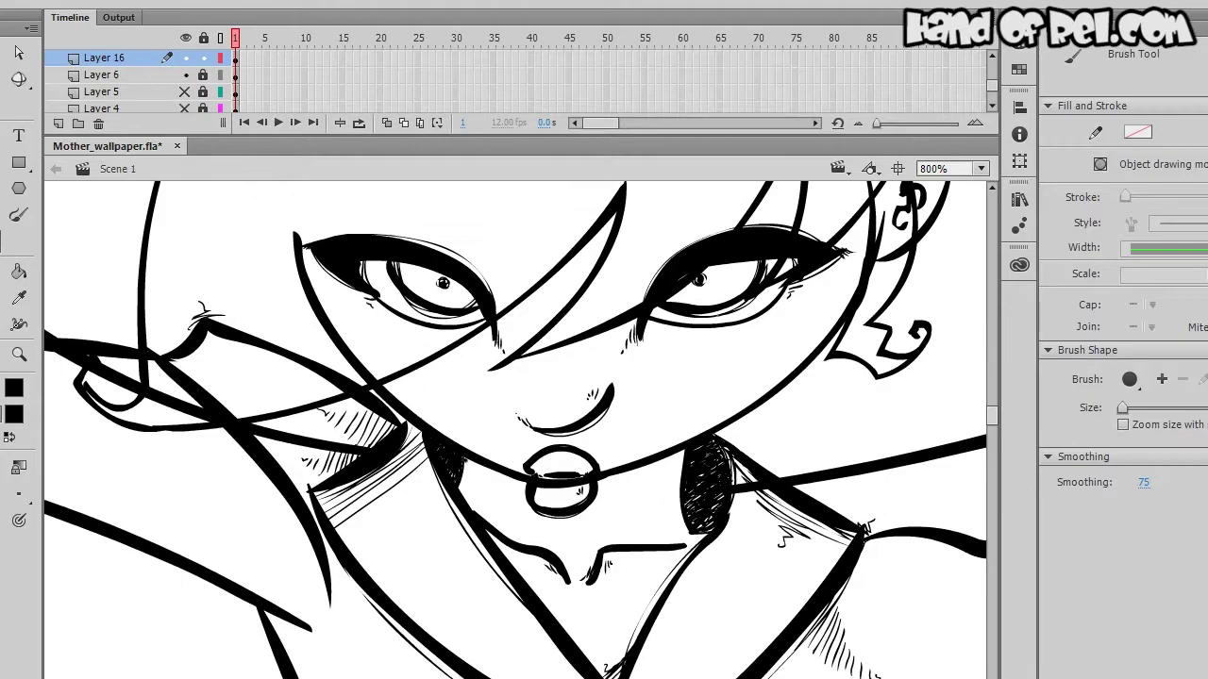
Shade the cuff opening of the lowered arm and add fold lines where the hand emerges
{"action": "mouse_move", "coordinate": [530, 513]}
{"action": "left_mouse_down"}
{"action": "mouse_move", "coordinate": [512, 490]}
{"action": "mouse_move", "coordinate": [757, 580]}
{"action": "mouse_move", "coordinate": [849, 236]}
{"action": "mouse_move", "coordinate": [637, 224]}
{"action": "mouse_move", "coordinate": [473, 280]}
{"action": "mouse_move", "coordinate": [733, 288]}
{"action": "mouse_move", "coordinate": [839, 497]}
{"action": "mouse_move", "coordinate": [703, 304]}
{"action": "mouse_move", "coordinate": [849, 113]}
{"action": "left_mouse_up"}
{"action": "left_click_drag", "start_coordinate": [528, 444], "coordinate": [557, 424]}
{"action": "left_click_drag", "start_coordinate": [604, 425], "coordinate": [471, 375]}
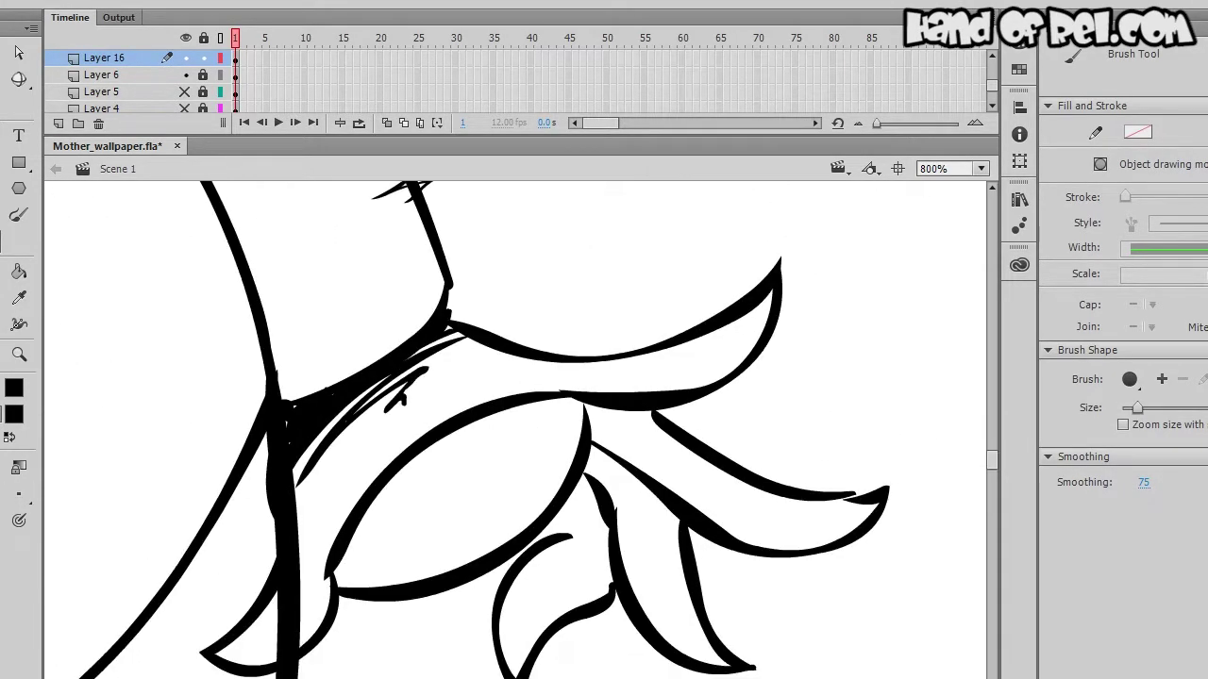
Thicken the outstretched sleeve's cuff opening and add crease and hatch lines along that sleeve and hand
{"action": "mouse_move", "coordinate": [212, 592]}
{"action": "left_mouse_down"}
{"action": "mouse_move", "coordinate": [377, 472]}
{"action": "mouse_move", "coordinate": [604, 377]}
{"action": "mouse_move", "coordinate": [574, 421]}
{"action": "mouse_move", "coordinate": [528, 283]}
{"action": "mouse_move", "coordinate": [490, 236]}
{"action": "left_mouse_up"}
{"action": "mouse_move", "coordinate": [559, 407]}
{"action": "left_mouse_down"}
{"action": "mouse_move", "coordinate": [480, 418]}
{"action": "mouse_move", "coordinate": [498, 468]}
{"action": "left_mouse_up"}
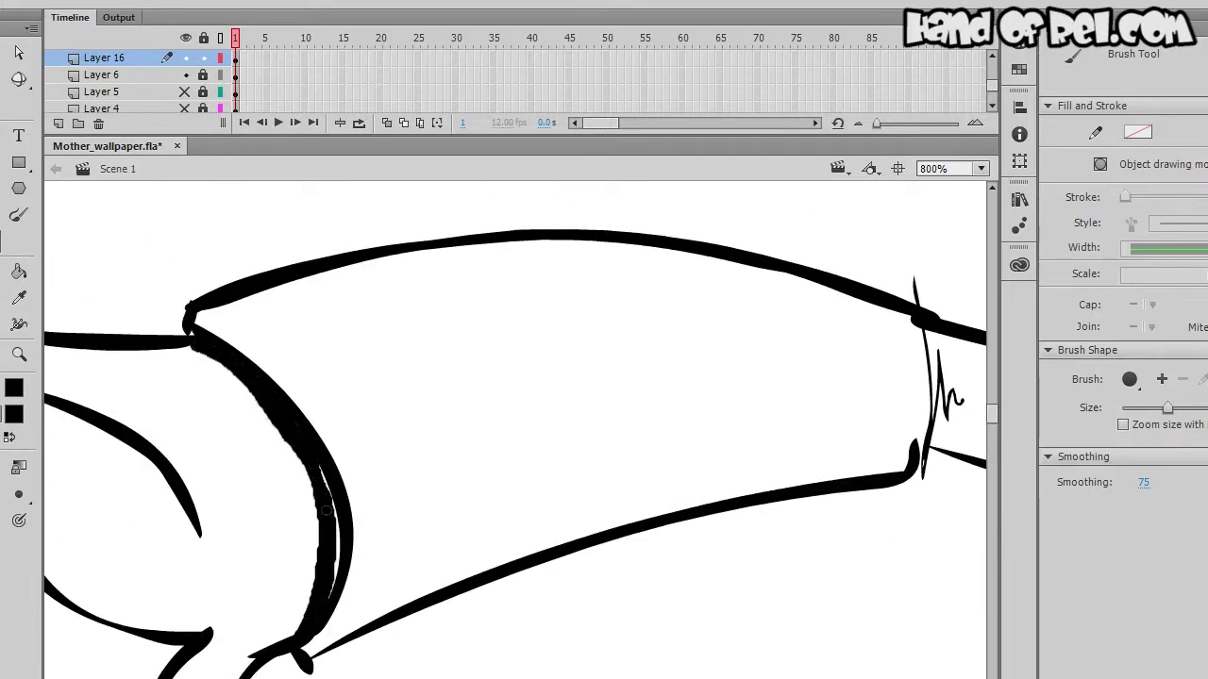
{"action": "left_click_drag", "start_coordinate": [454, 288], "coordinate": [638, 337]}
{"action": "left_click_drag", "start_coordinate": [401, 230], "coordinate": [115, 482]}
{"action": "mouse_move", "coordinate": [283, 424]}
{"action": "left_mouse_down"}
{"action": "mouse_move", "coordinate": [755, 406]}
{"action": "mouse_move", "coordinate": [715, 258]}
{"action": "mouse_move", "coordinate": [849, 519]}
{"action": "mouse_move", "coordinate": [472, 377]}
{"action": "mouse_move", "coordinate": [377, 283]}
{"action": "left_mouse_up"}
{"action": "mouse_move", "coordinate": [472, 425]}
{"action": "left_mouse_down"}
{"action": "mouse_move", "coordinate": [457, 366]}
{"action": "mouse_move", "coordinate": [312, 661]}
{"action": "mouse_move", "coordinate": [666, 399]}
{"action": "left_mouse_up"}
{"action": "key", "text": "ctrl+minus"}
Add a new layer and block in the rear leg's thigh and calf with bright green
{"action": "left_click", "coordinate": [57, 124]}
{"action": "key", "text": "b"}
{"action": "mouse_move", "coordinate": [528, 245]}
{"action": "left_mouse_down"}
{"action": "mouse_move", "coordinate": [409, 561]}
{"action": "mouse_move", "coordinate": [452, 566]}
{"action": "mouse_move", "coordinate": [406, 596]}
{"action": "mouse_move", "coordinate": [698, 314]}
{"action": "left_mouse_up"}
{"action": "left_click_drag", "start_coordinate": [602, 274], "coordinate": [466, 465]}
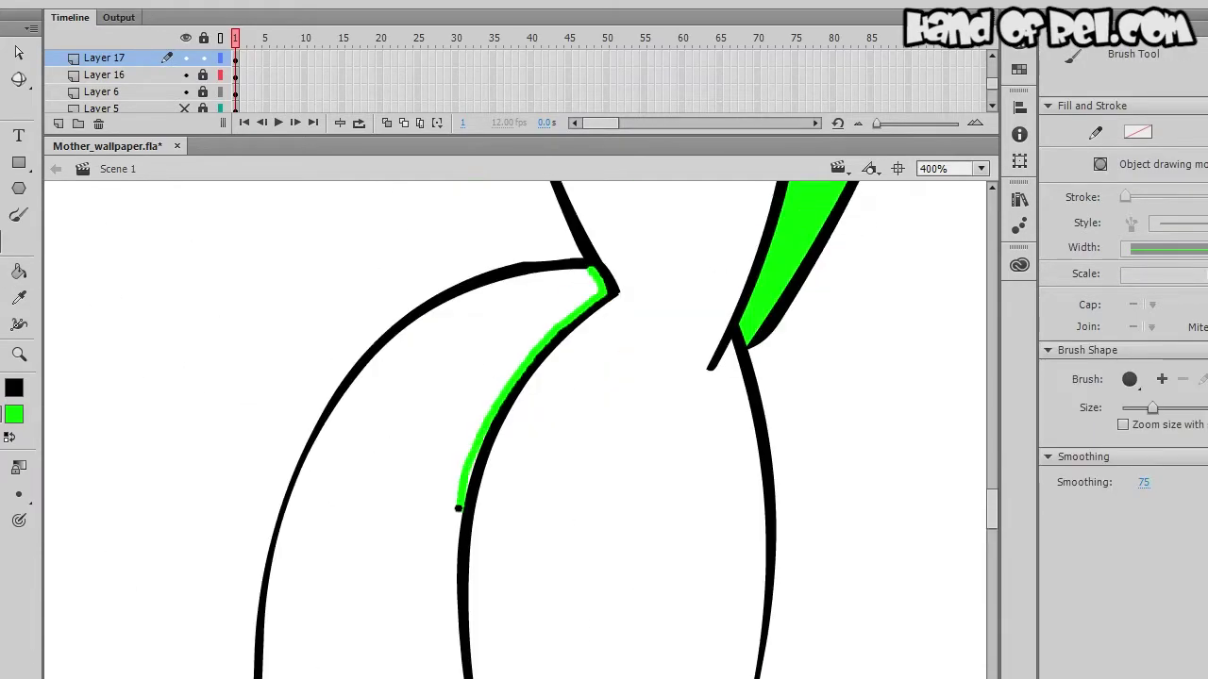
{"action": "left_click_drag", "start_coordinate": [285, 524], "coordinate": [311, 283]}
{"action": "mouse_move", "coordinate": [484, 337]}
{"action": "left_mouse_down"}
{"action": "mouse_move", "coordinate": [399, 491]}
{"action": "mouse_move", "coordinate": [394, 531]}
{"action": "mouse_move", "coordinate": [550, 481]}
{"action": "mouse_move", "coordinate": [750, 506]}
{"action": "left_mouse_up"}
Return to the detail layer and thicken the skirt's hem with tapered strokes and thin contour lines
{"action": "left_click", "coordinate": [104, 74]}
{"action": "scroll", "coordinate": [519, 425], "scroll_direction": "down", "scroll_amount": 1}
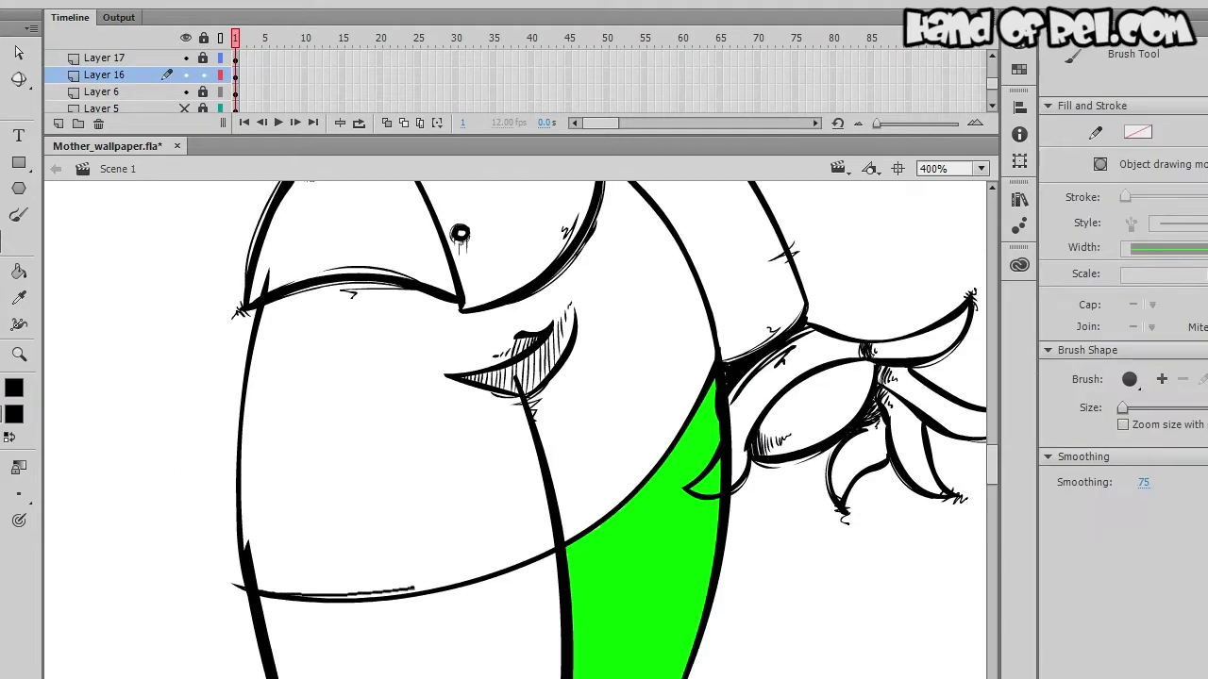
{"action": "mouse_move", "coordinate": [528, 453]}
{"action": "left_mouse_down"}
{"action": "mouse_move", "coordinate": [541, 471]}
{"action": "mouse_move", "coordinate": [473, 490]}
{"action": "mouse_move", "coordinate": [406, 481]}
{"action": "mouse_move", "coordinate": [453, 538]}
{"action": "mouse_move", "coordinate": [529, 396]}
{"action": "left_mouse_up"}
{"action": "left_click_drag", "start_coordinate": [550, 332], "coordinate": [248, 386]}
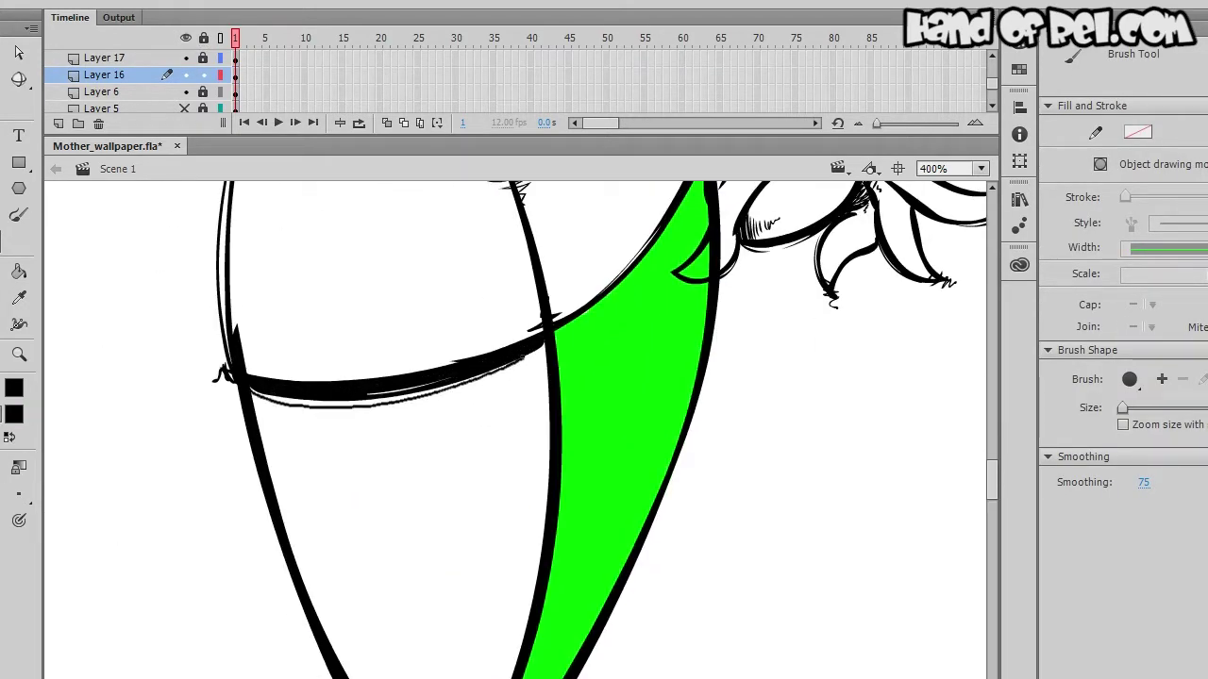
Add fine detail lines to the front leg's knee, shin and shoe, undoing the last stray stroke
{"action": "scroll", "coordinate": [491, 471], "scroll_direction": "down", "scroll_amount": 3}
{"action": "mouse_move", "coordinate": [474, 443]}
{"action": "left_mouse_down"}
{"action": "mouse_move", "coordinate": [472, 357]}
{"action": "mouse_move", "coordinate": [284, 488]}
{"action": "left_mouse_up"}
{"action": "left_click_drag", "start_coordinate": [406, 563], "coordinate": [397, 425]}
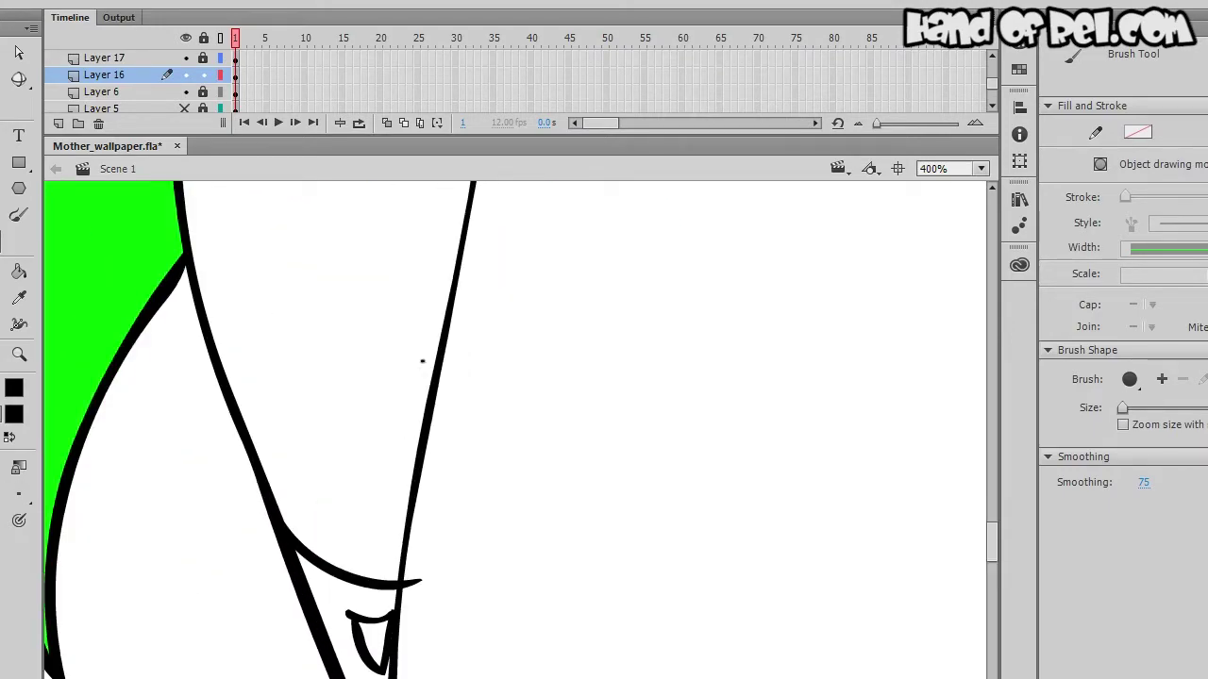
{"action": "left_click_drag", "start_coordinate": [378, 528], "coordinate": [406, 651]}
{"action": "left_click_drag", "start_coordinate": [420, 264], "coordinate": [482, 260]}
{"action": "left_click_drag", "start_coordinate": [283, 472], "coordinate": [481, 366]}
{"action": "key", "text": "ctrl+z"}
{"action": "key", "text": "ctrl+1"}
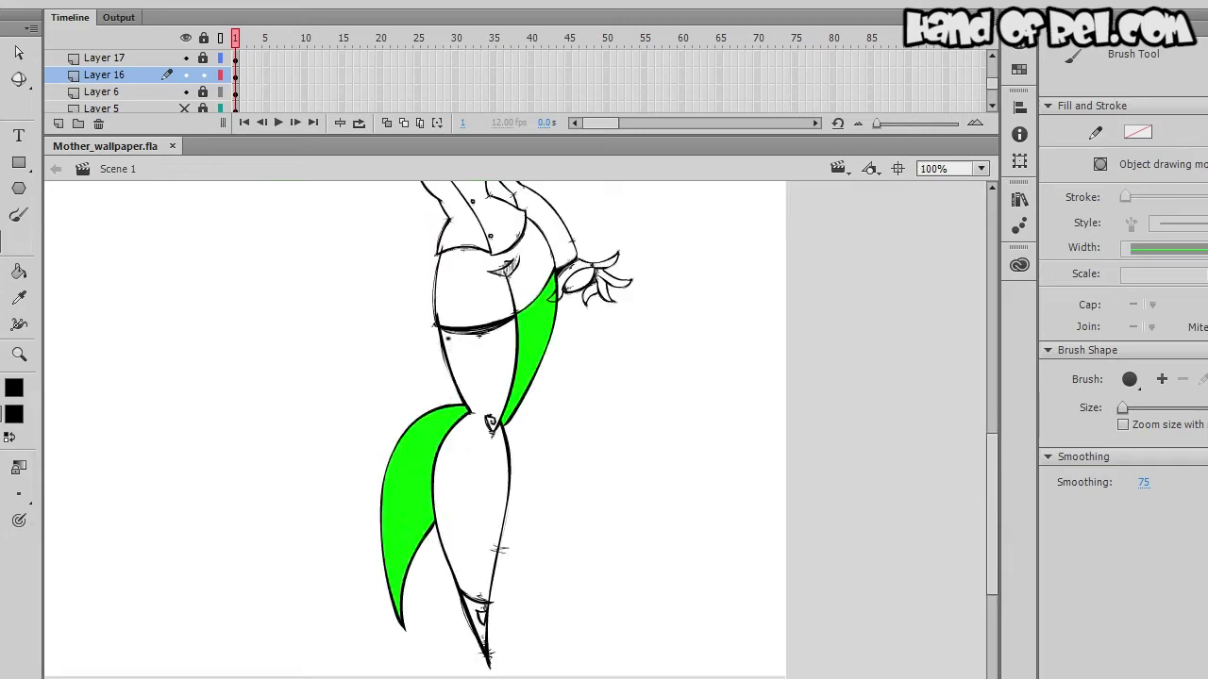
Open the bangs symbol, undo the last stroke and thicken the fringe's lower edges over the eyes
{"action": "scroll", "coordinate": [519, 424], "scroll_direction": "up", "scroll_amount": 5}
{"action": "double_click", "coordinate": [424, 227]}
{"action": "key", "text": "ctrl+4"}
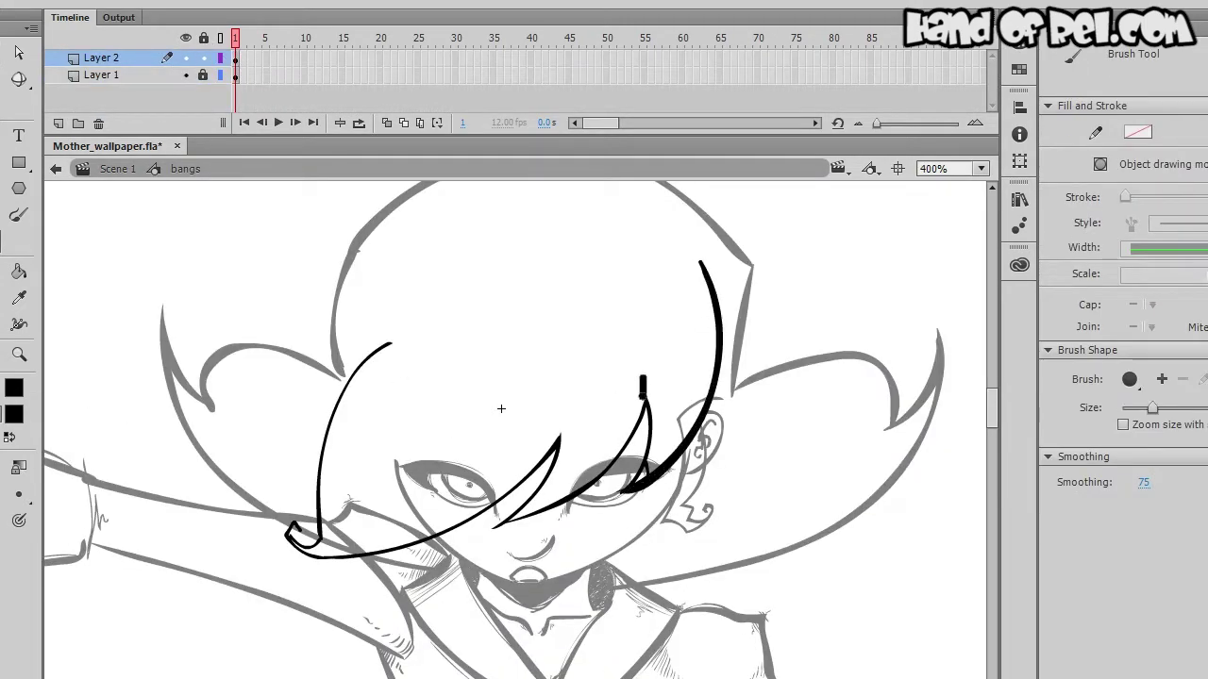
{"action": "key", "text": "ctrl+z"}
{"action": "left_click_drag", "start_coordinate": [501, 409], "coordinate": [529, 375]}
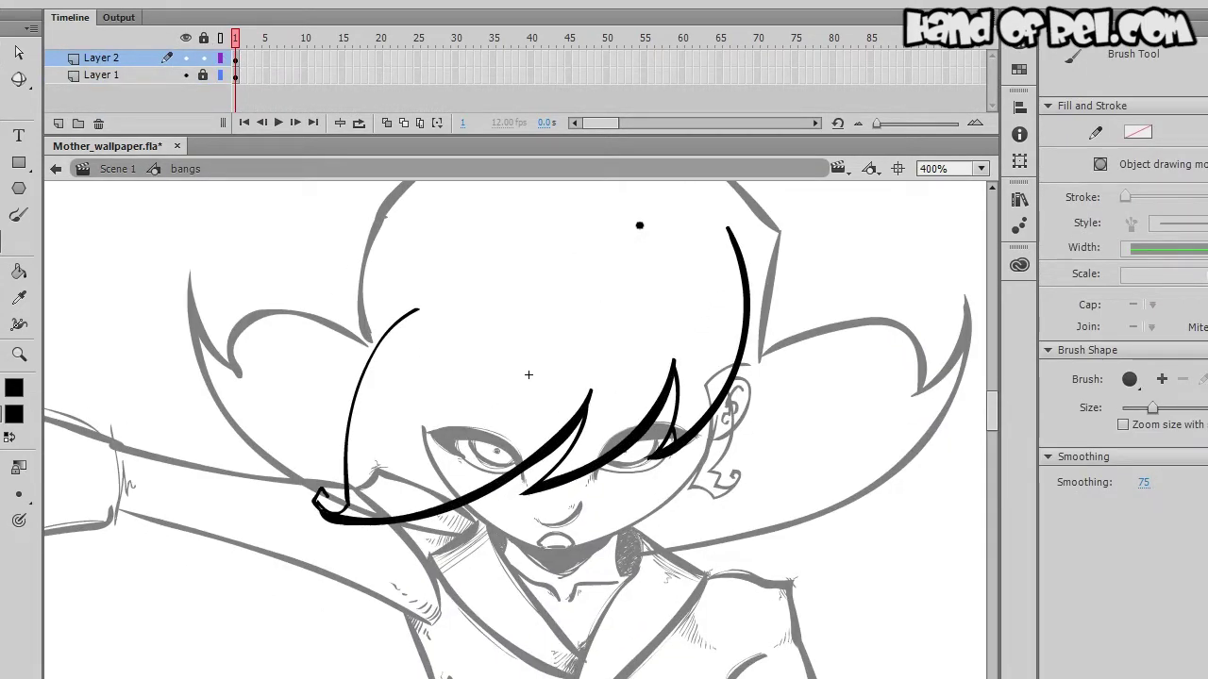
Ink the inner hair strands on separate layers, close the crown with a green line, and leave the bangs symbol
{"action": "left_click_drag", "start_coordinate": [529, 375], "coordinate": [506, 440]}
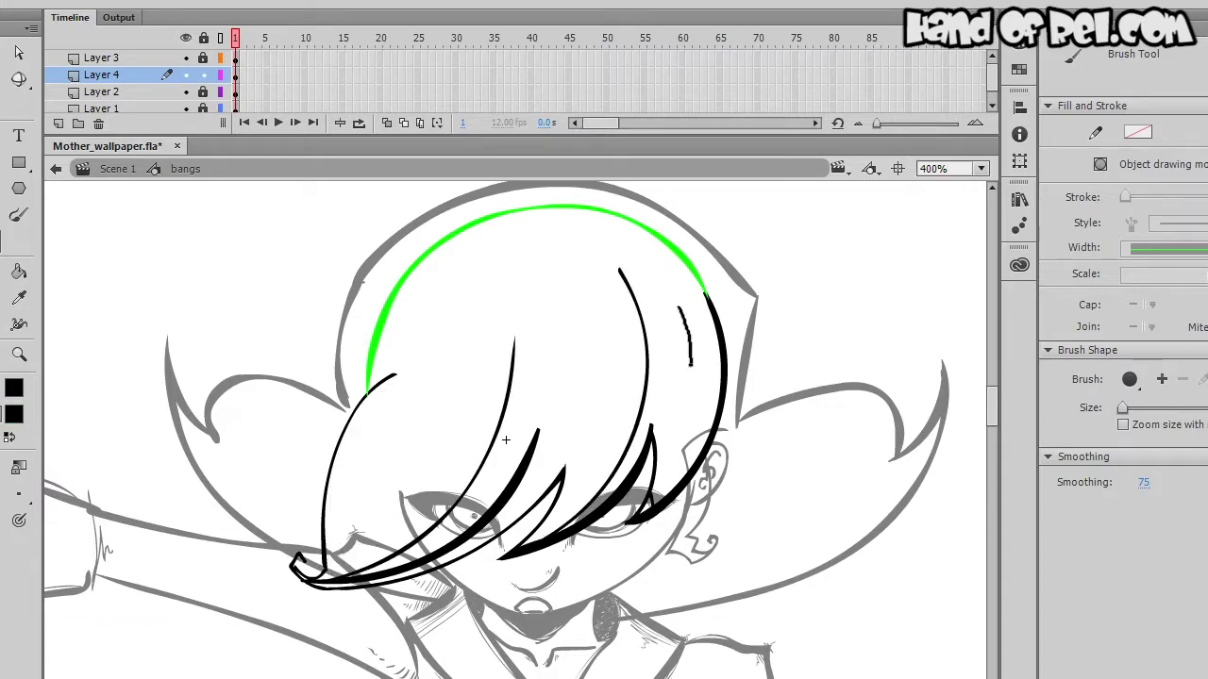
{"action": "left_click_drag", "start_coordinate": [506, 440], "coordinate": [498, 391]}
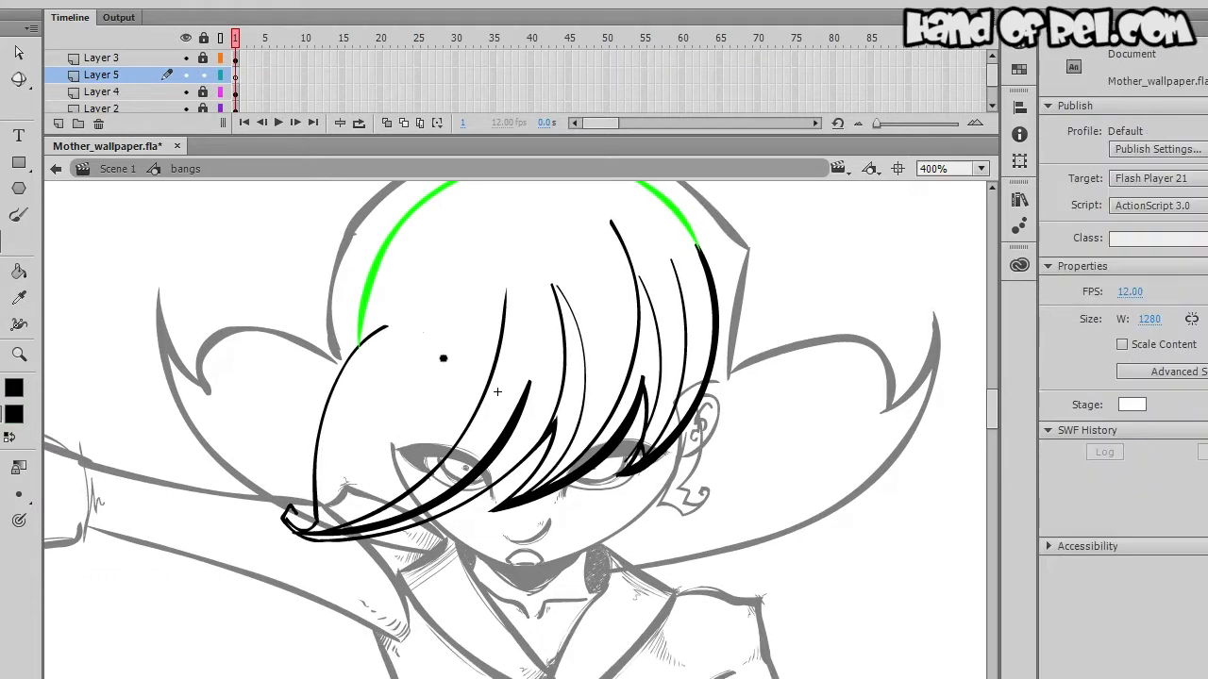
{"action": "key", "text": "v"}
{"action": "double_click", "coordinate": [310, 420]}
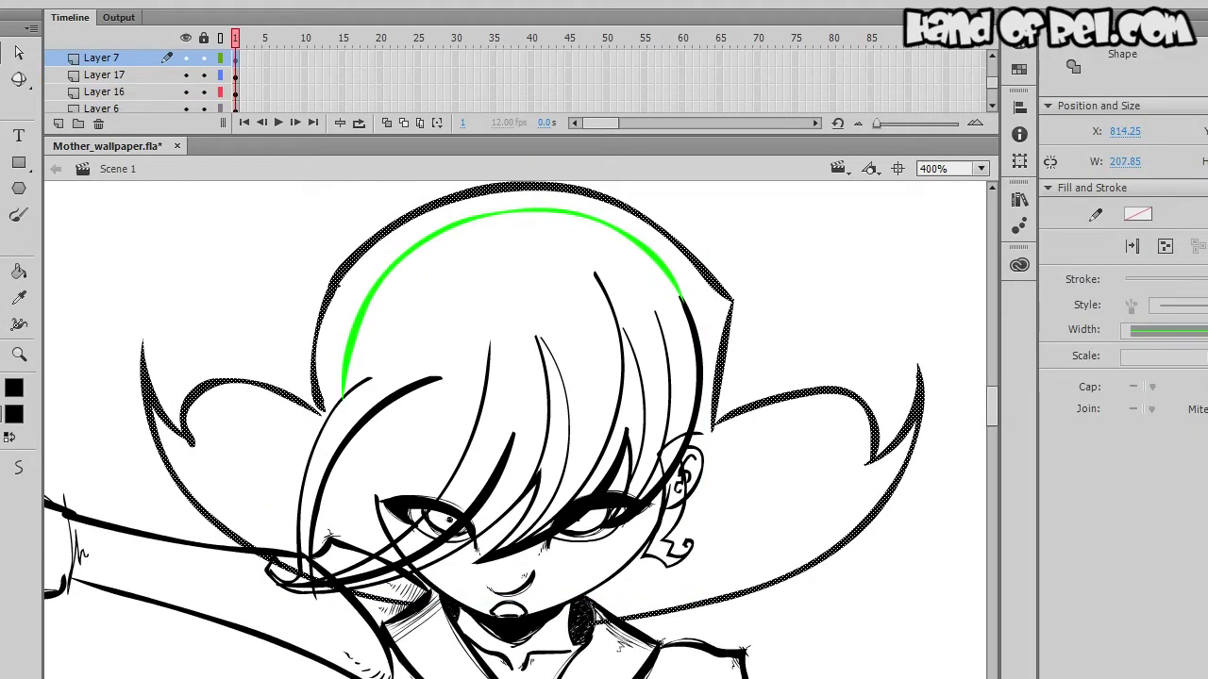
Add a new layer and ink contour lines and scribbled tips around the back hair's outline
{"action": "left_click", "coordinate": [59, 124]}
{"action": "key", "text": "b"}
{"action": "left_click_drag", "start_coordinate": [736, 207], "coordinate": [705, 255]}
{"action": "mouse_move", "coordinate": [697, 483]}
{"action": "left_mouse_down"}
{"action": "mouse_move", "coordinate": [640, 496]}
{"action": "mouse_move", "coordinate": [715, 469]}
{"action": "left_mouse_up"}
{"action": "left_click_drag", "start_coordinate": [465, 465], "coordinate": [435, 362]}
Ink fine accent lines along the rear leg's calf below the knee
{"action": "scroll", "coordinate": [435, 361], "scroll_direction": "down", "scroll_amount": 5}
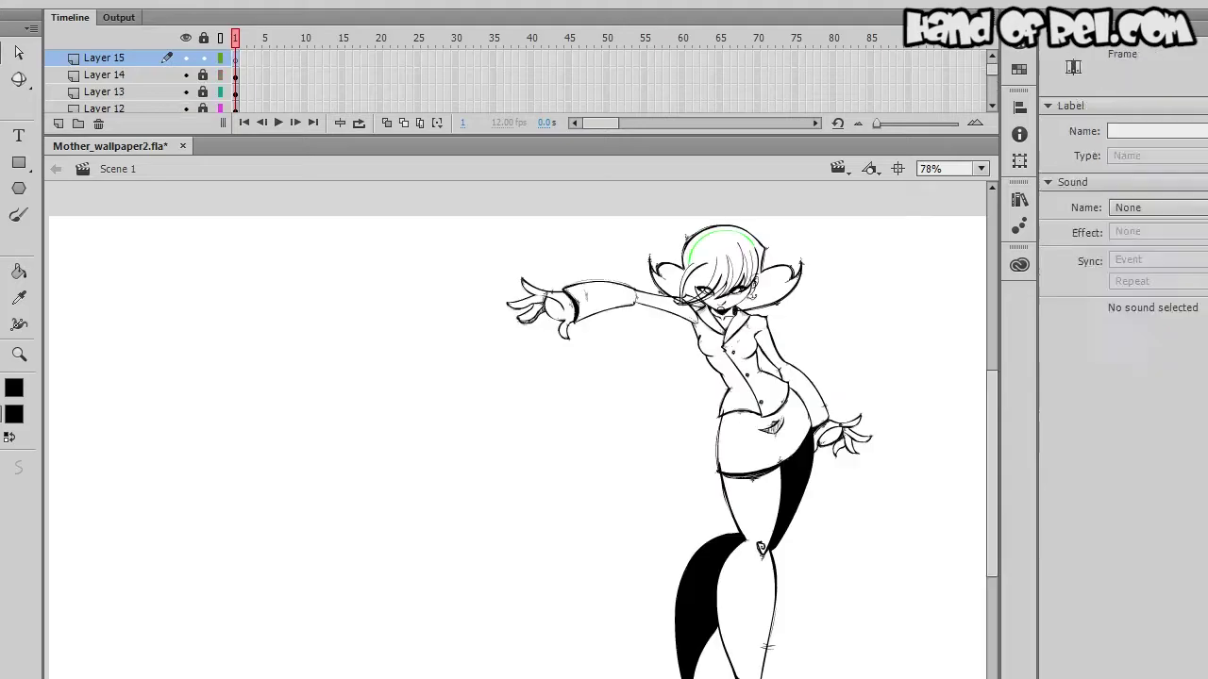
{"action": "scroll", "coordinate": [513, 492], "scroll_direction": "up", "scroll_amount": 5}
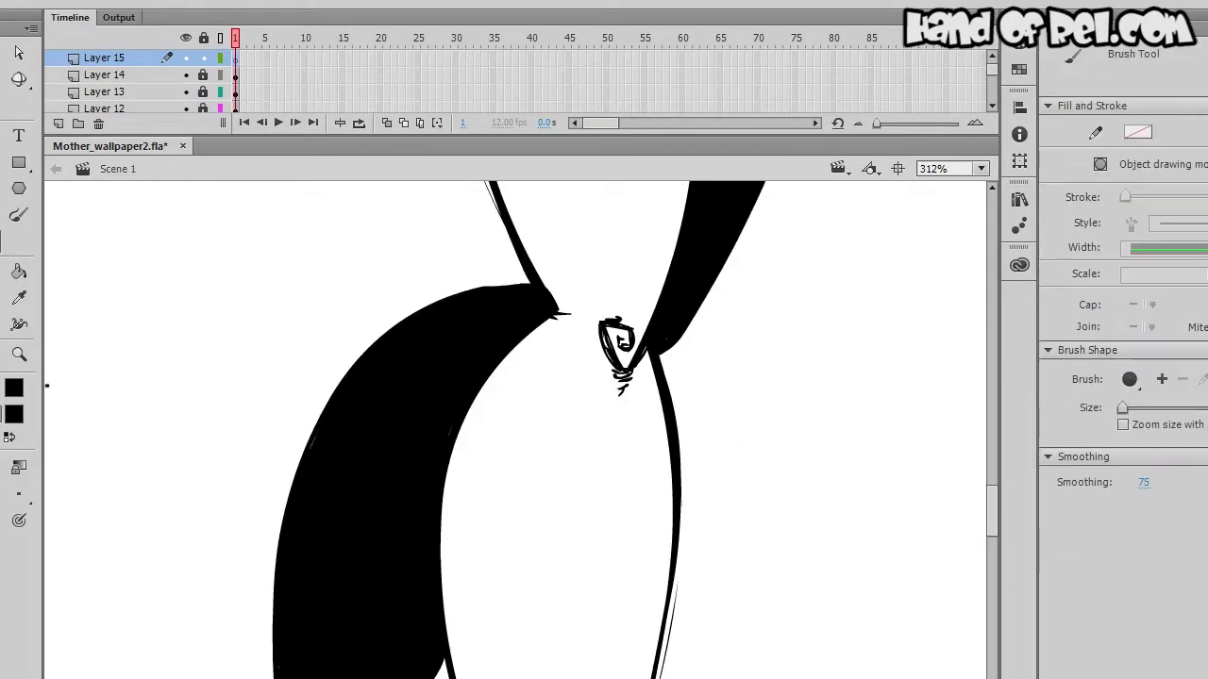
{"action": "left_click_drag", "start_coordinate": [566, 315], "coordinate": [364, 566]}
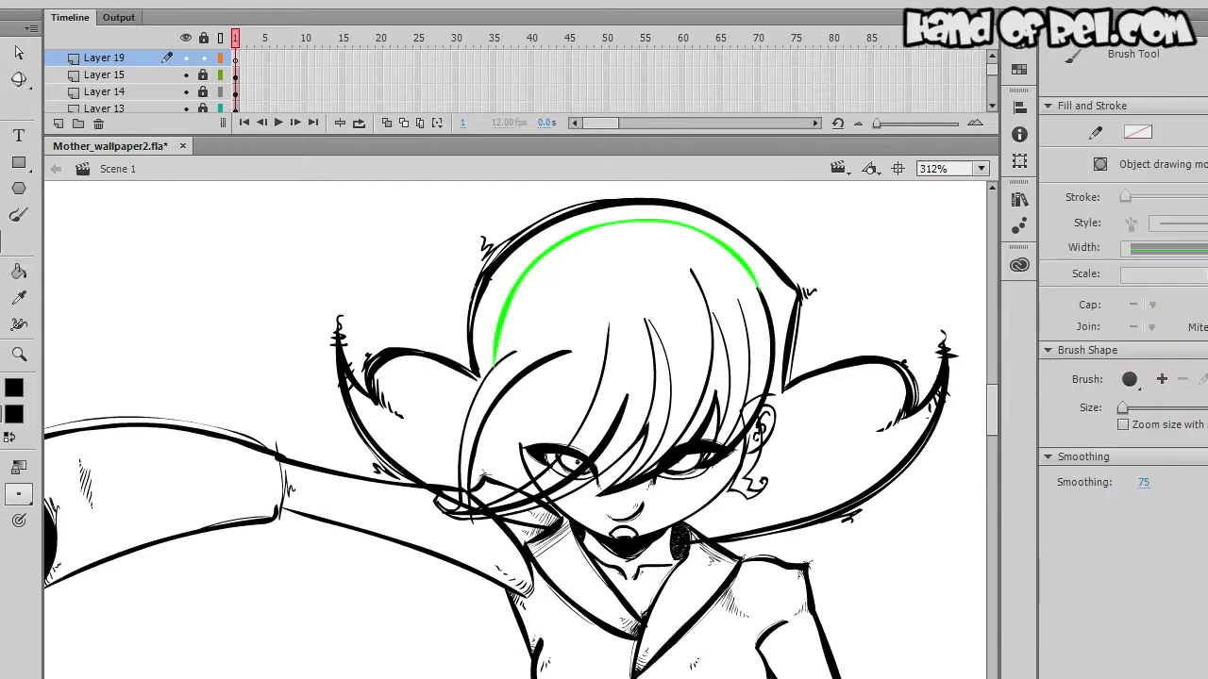
Block in the underside of the flared back hair with bright green and fill its enclosed areas
{"action": "left_click_drag", "start_coordinate": [907, 415], "coordinate": [654, 541]}
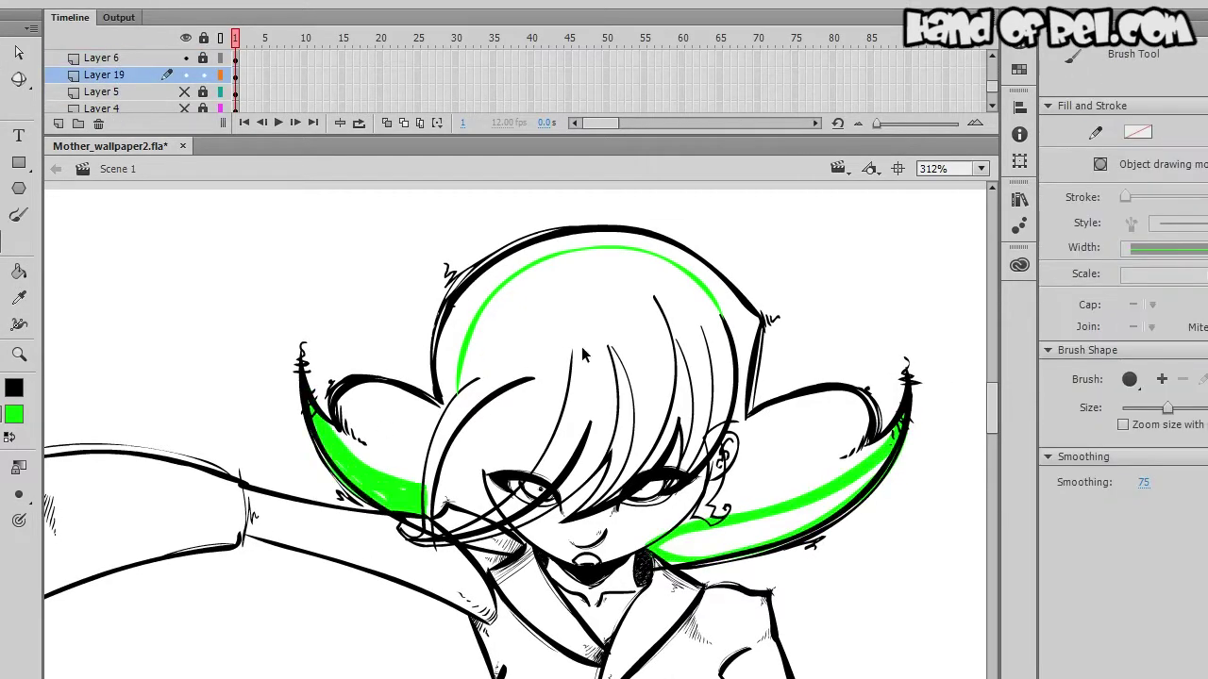
{"action": "key", "text": "k"}
{"action": "left_click", "coordinate": [315, 401]}
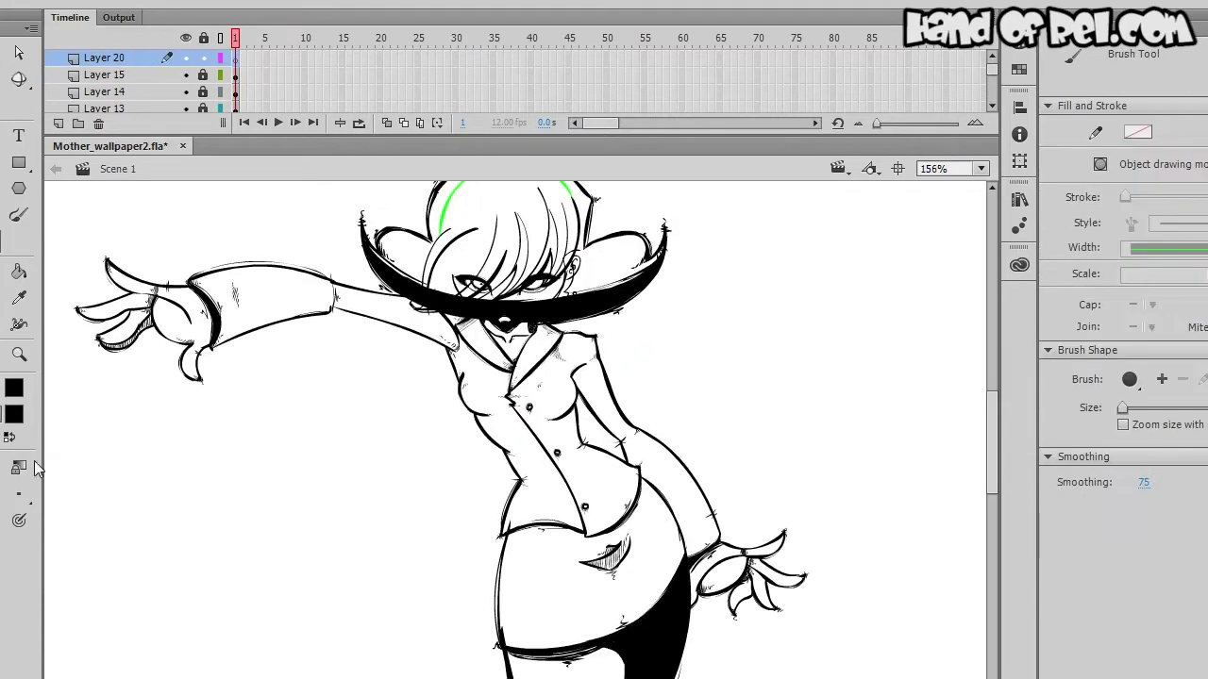
Move the skin-filled head's layer down to just above the hair shadow layer, and name the line-art layer folder "line"
{"action": "scroll", "coordinate": [517, 430], "scroll_direction": "down", "scroll_amount": 5}
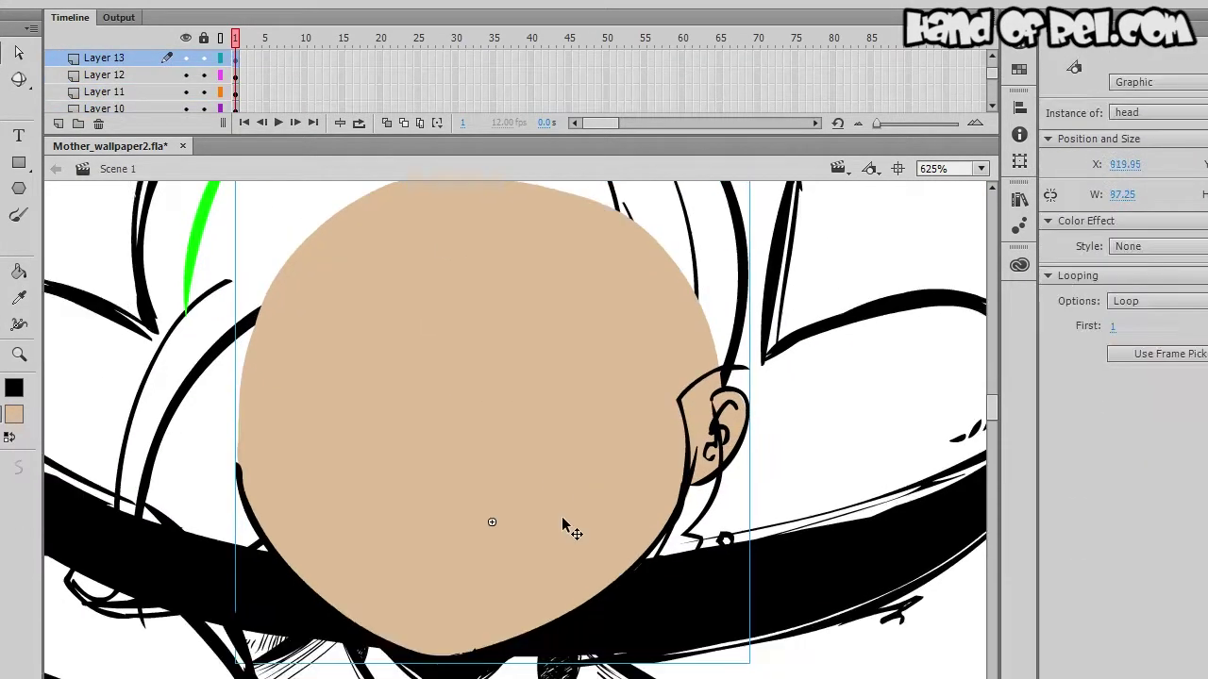
{"action": "left_click_drag", "start_coordinate": [104, 57], "coordinate": [121, 99]}
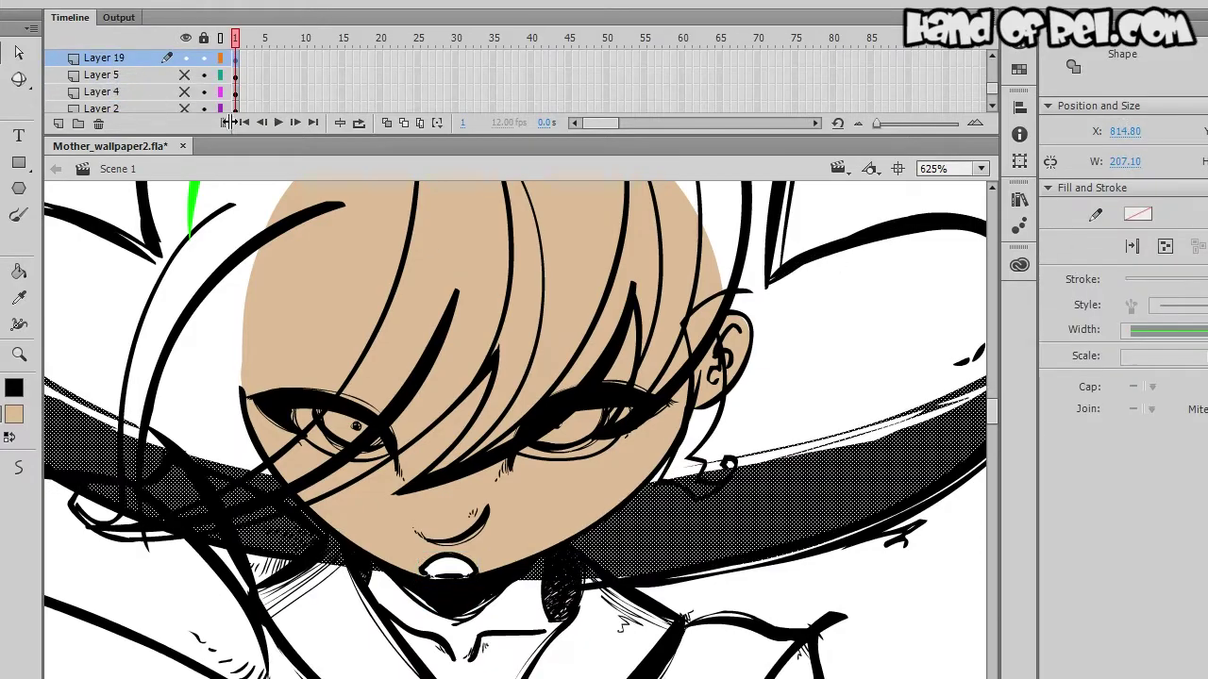
{"action": "left_click_drag", "start_coordinate": [469, 137], "coordinate": [469, 362]}
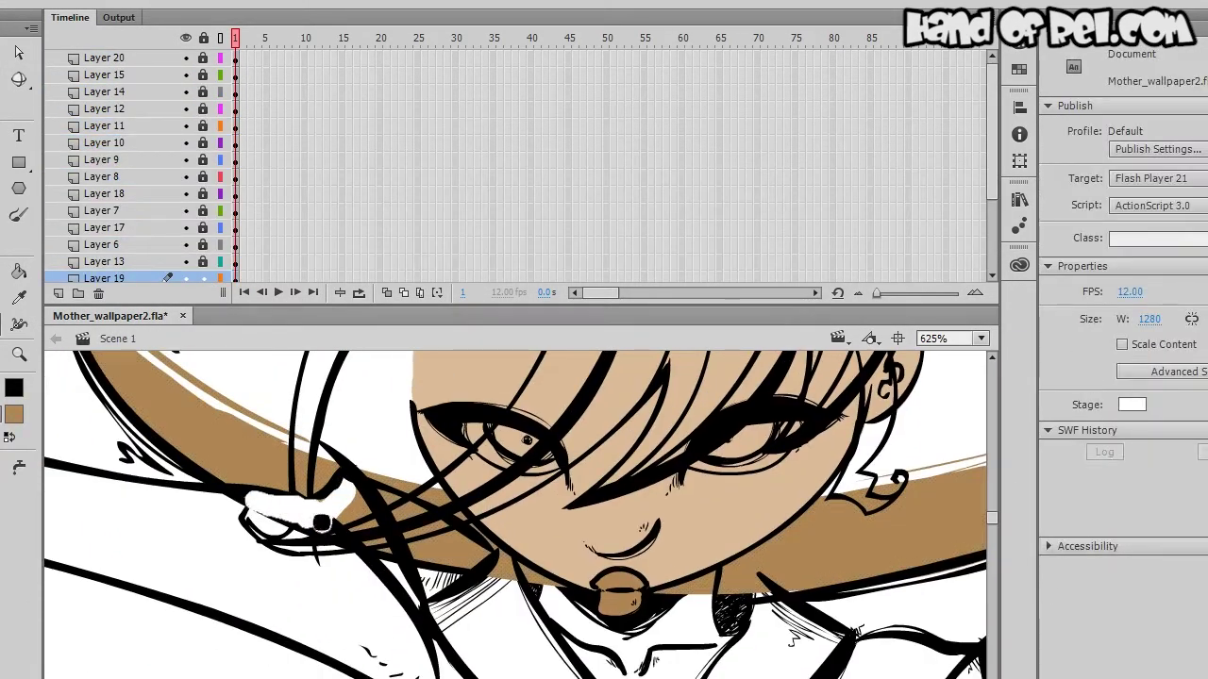
{"action": "left_click_drag", "start_coordinate": [718, 568], "coordinate": [472, 538]}
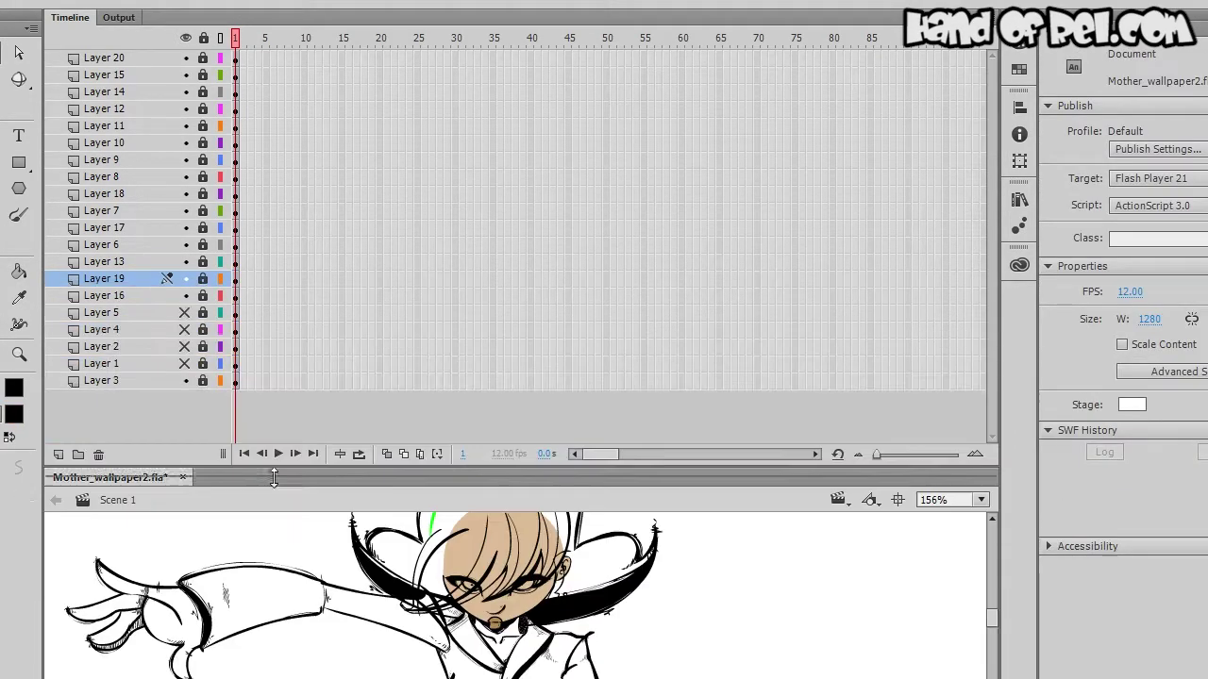
{"action": "type", "text": "lins"}
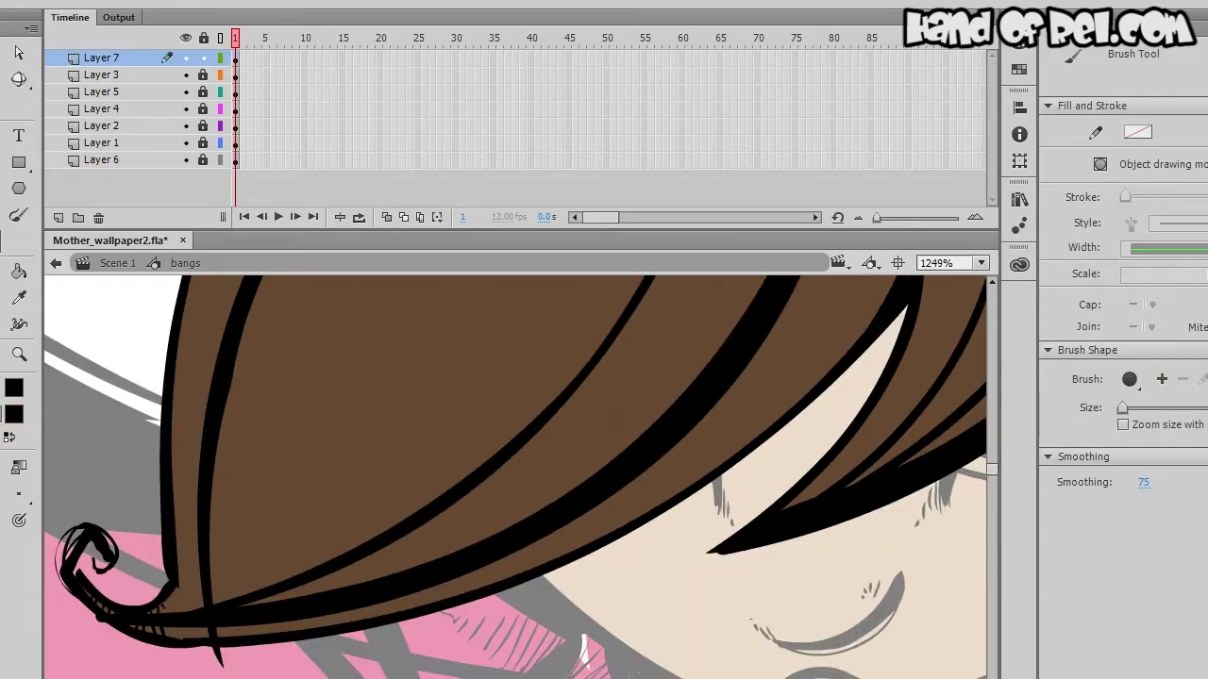
Ink the curl and fine hatching at the fringe's tip, and open the visible eye for editing
{"action": "left_click_drag", "start_coordinate": [661, 660], "coordinate": [453, 611]}
{"action": "key", "text": "ctrl+minus"}
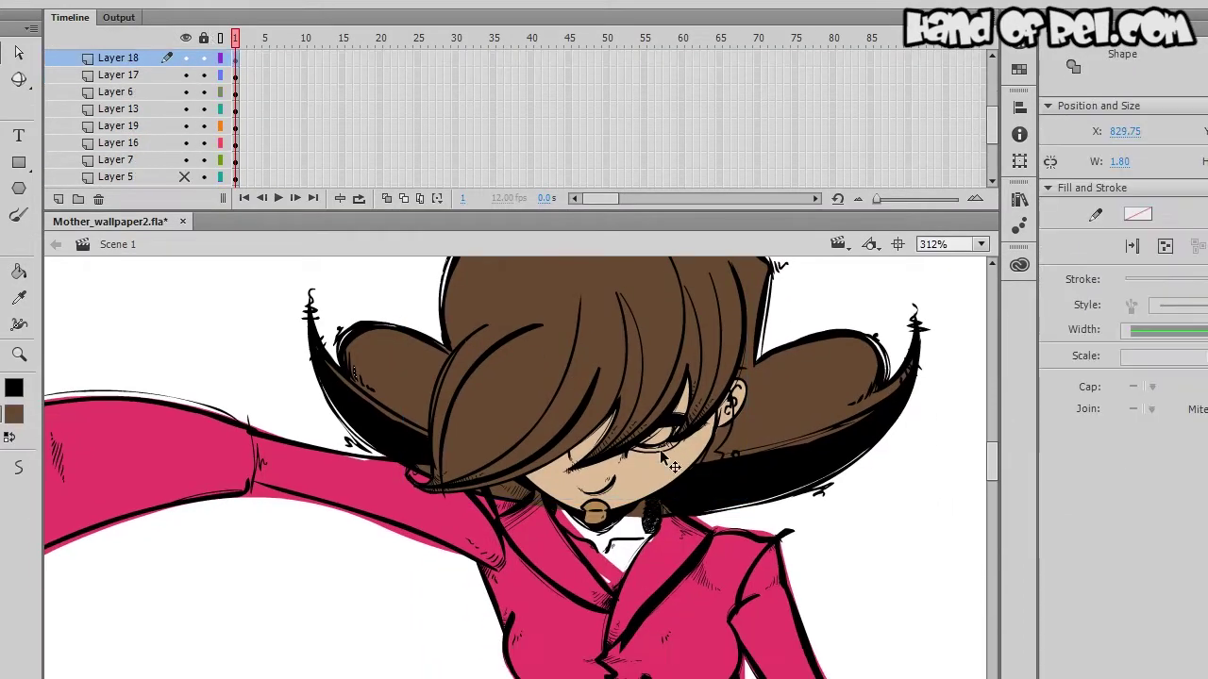
{"action": "double_click", "coordinate": [660, 449]}
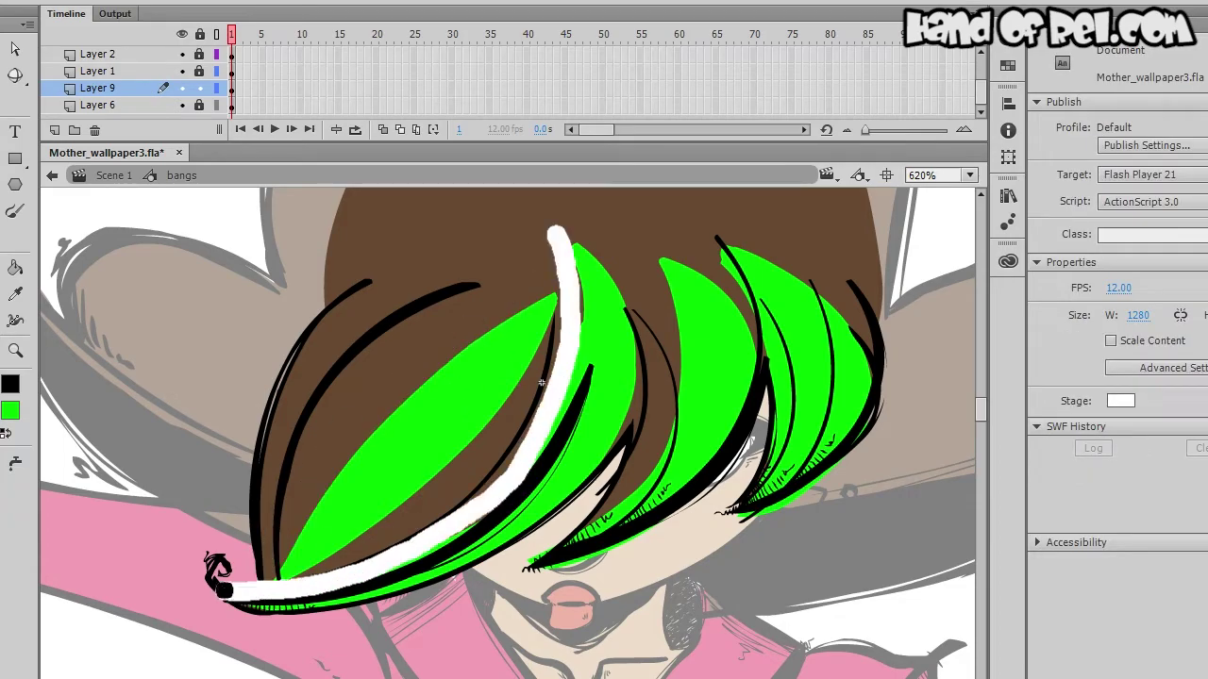
Undo the stray strokes over the fringe's shadow shapes and open the shadow_hair symbol for editing
{"action": "key", "text": "ctrl+z"}
{"action": "mouse_move", "coordinate": [541, 382]}
{"action": "left_mouse_down"}
{"action": "mouse_move", "coordinate": [507, 470]}
{"action": "mouse_move", "coordinate": [405, 532]}
{"action": "mouse_move", "coordinate": [410, 379]}
{"action": "mouse_move", "coordinate": [432, 401]}
{"action": "mouse_move", "coordinate": [428, 431]}
{"action": "left_mouse_up"}
{"action": "key", "text": "ctrl+z"}
{"action": "key", "text": "b"}
{"action": "key", "text": "ctrl+z"}
{"action": "key", "text": "ctrl+z"}
{"action": "key", "text": "ctrl+z"}
{"action": "key", "text": "ctrl+z"}
{"action": "double_click", "coordinate": [427, 431]}
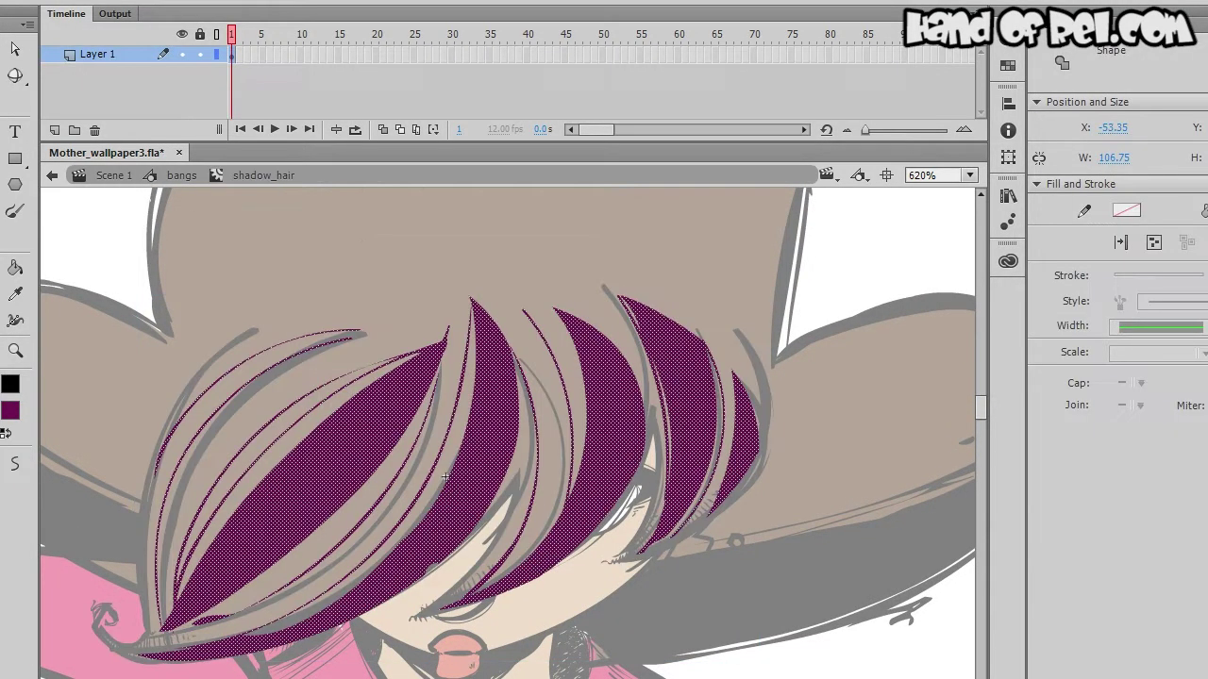
Paint dark purple shadows on the flared back hair on a separate layer inside the hair_back symbol, and leave the symbol
{"action": "double_click", "coordinate": [890, 283]}
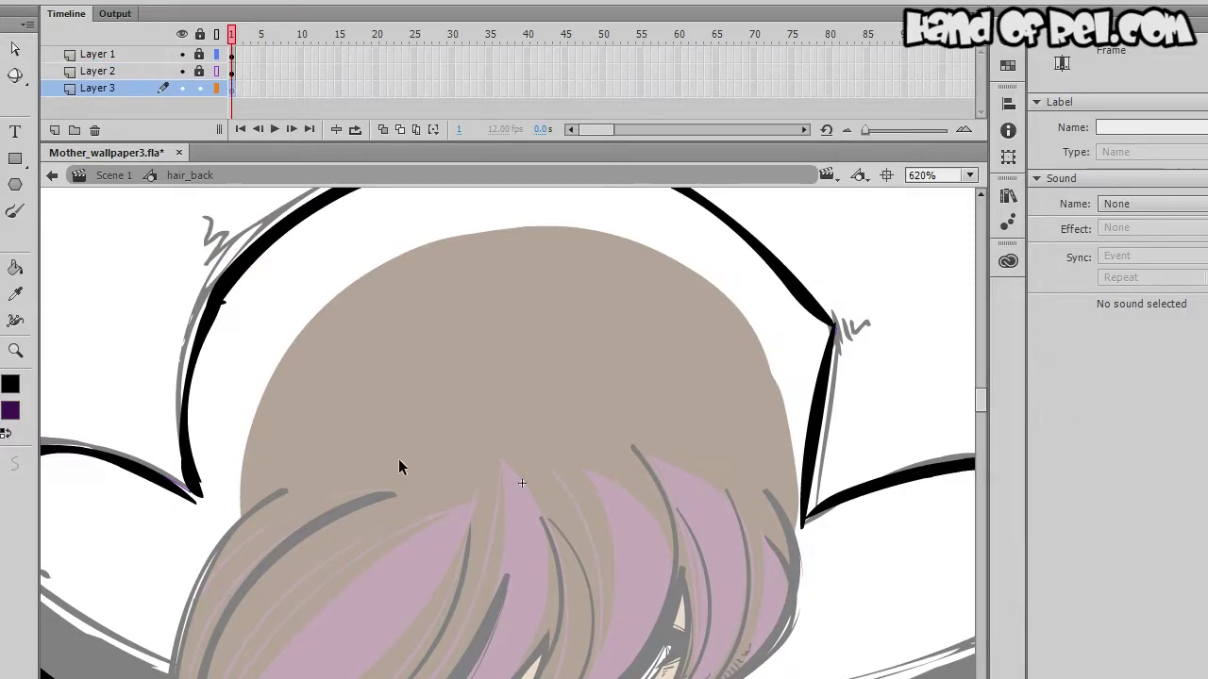
{"action": "key", "text": "b"}
{"action": "left_click_drag", "start_coordinate": [283, 474], "coordinate": [446, 367]}
{"action": "key", "text": "v"}
{"action": "left_click", "coordinate": [849, 491]}
{"action": "double_click", "coordinate": [857, 283]}
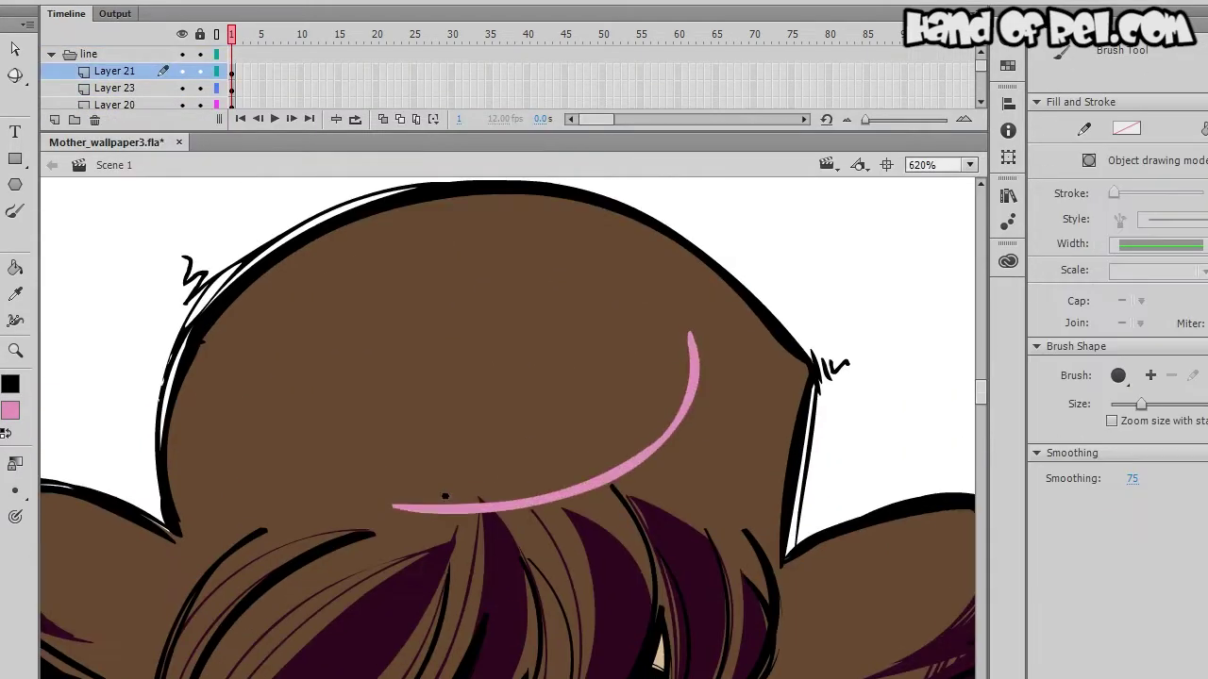
Paint a curved pink highlight band across the crown above the fringe
{"action": "left_click_drag", "start_coordinate": [670, 293], "coordinate": [462, 496]}
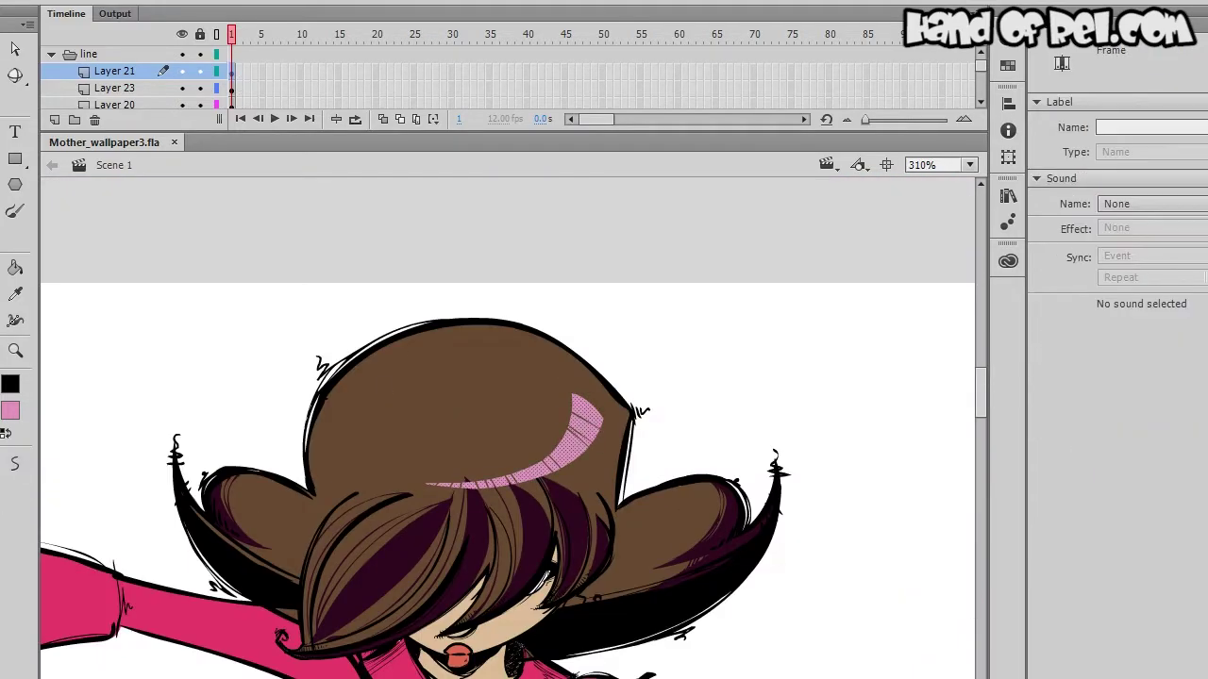
{"action": "left_click", "coordinate": [512, 434]}
{"action": "scroll", "coordinate": [822, 485], "scroll_direction": "down", "scroll_amount": 3}
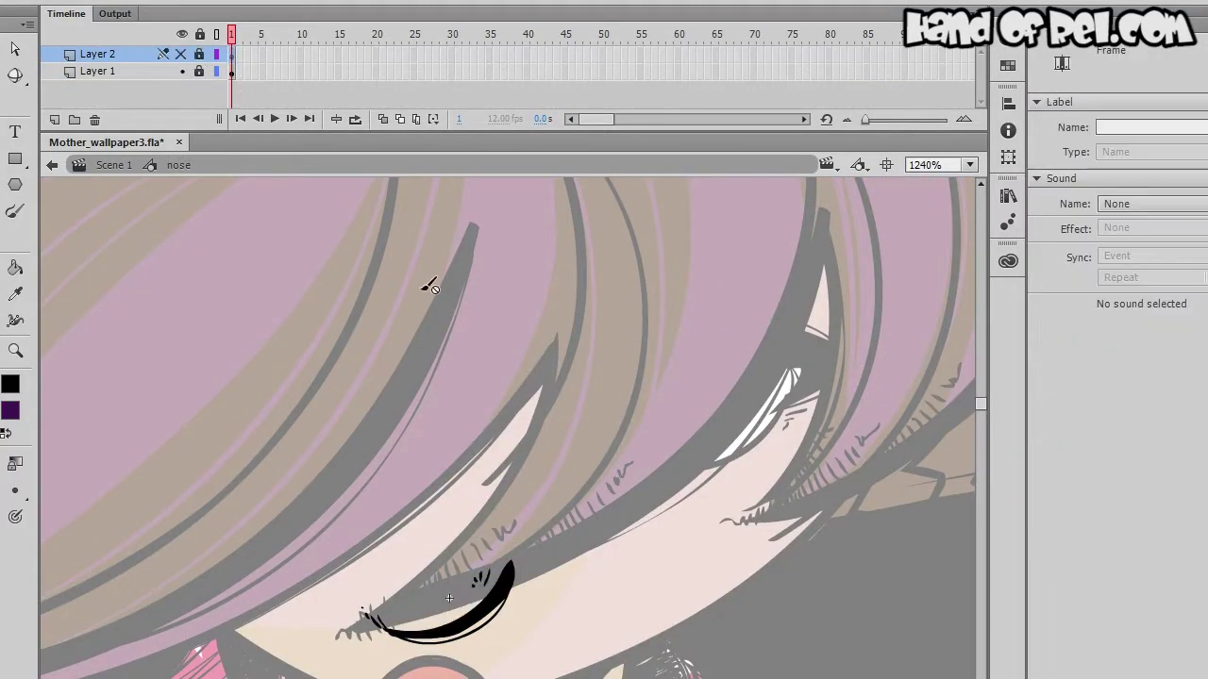
Paint dark purple shadows on the neck and along the jacket's collar and lapels on the shadow layer
{"action": "left_click_drag", "start_coordinate": [449, 598], "coordinate": [451, 598]}
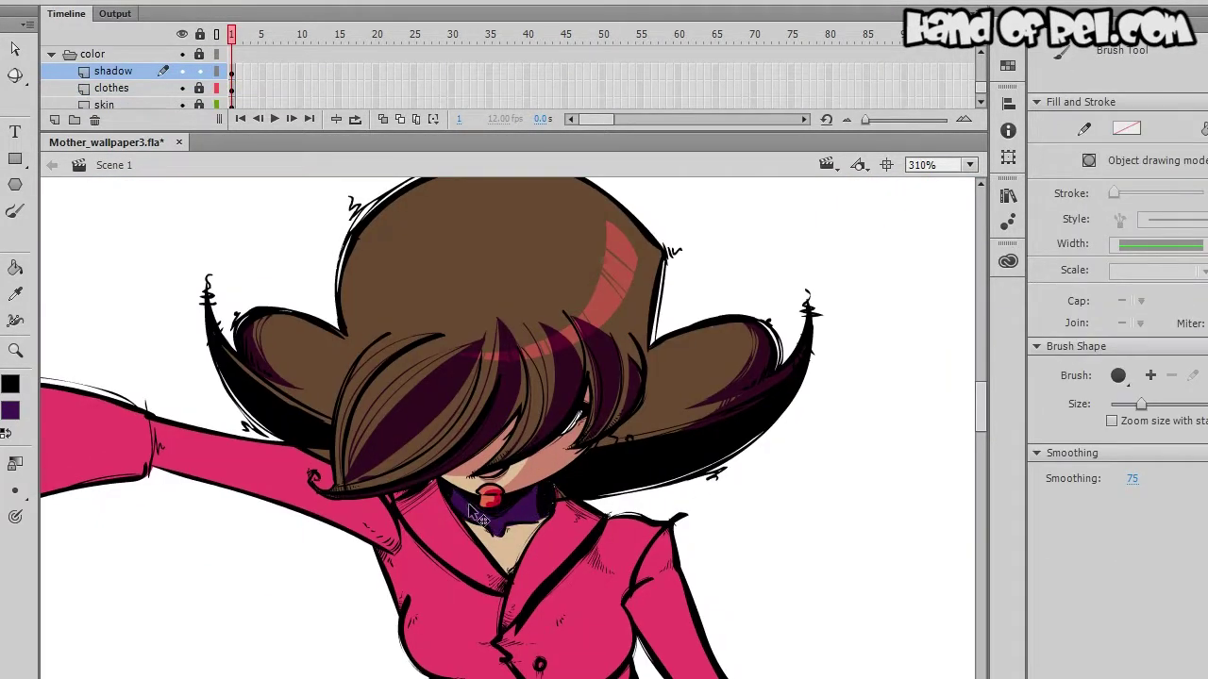
{"action": "key", "text": "ctrl+equal"}
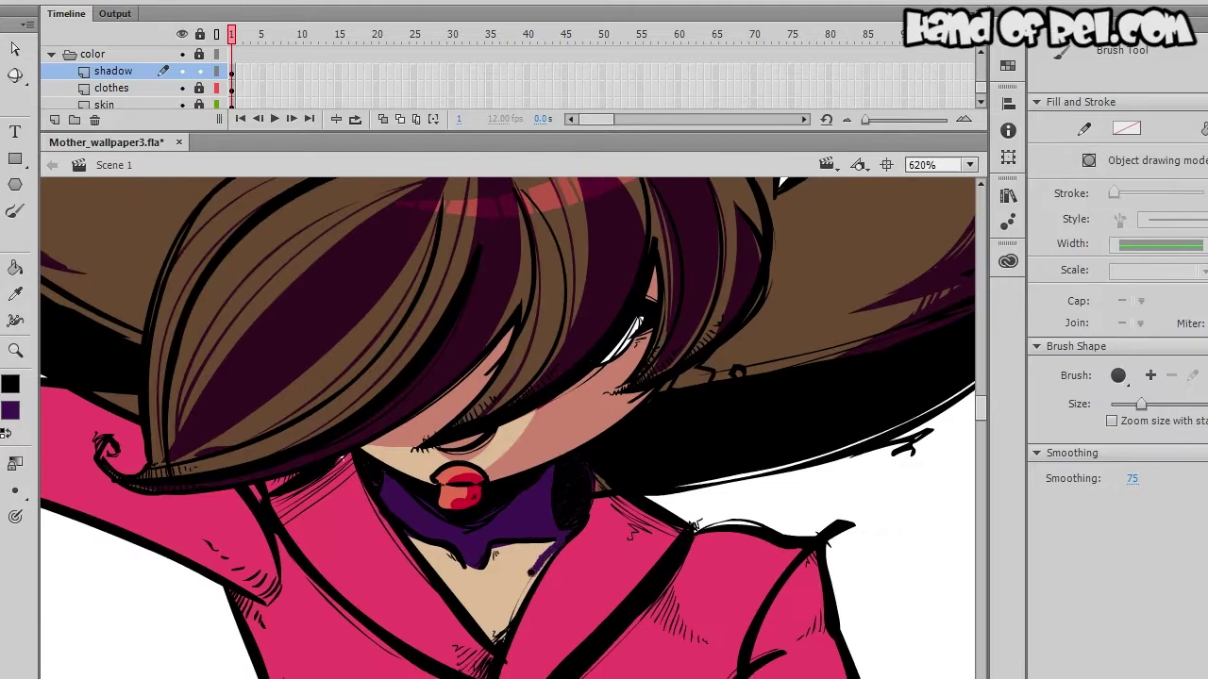
{"action": "key", "text": "ctrl+equal"}
{"action": "key", "text": "ctrl+minus"}
{"action": "key", "text": "ctrl+minus"}
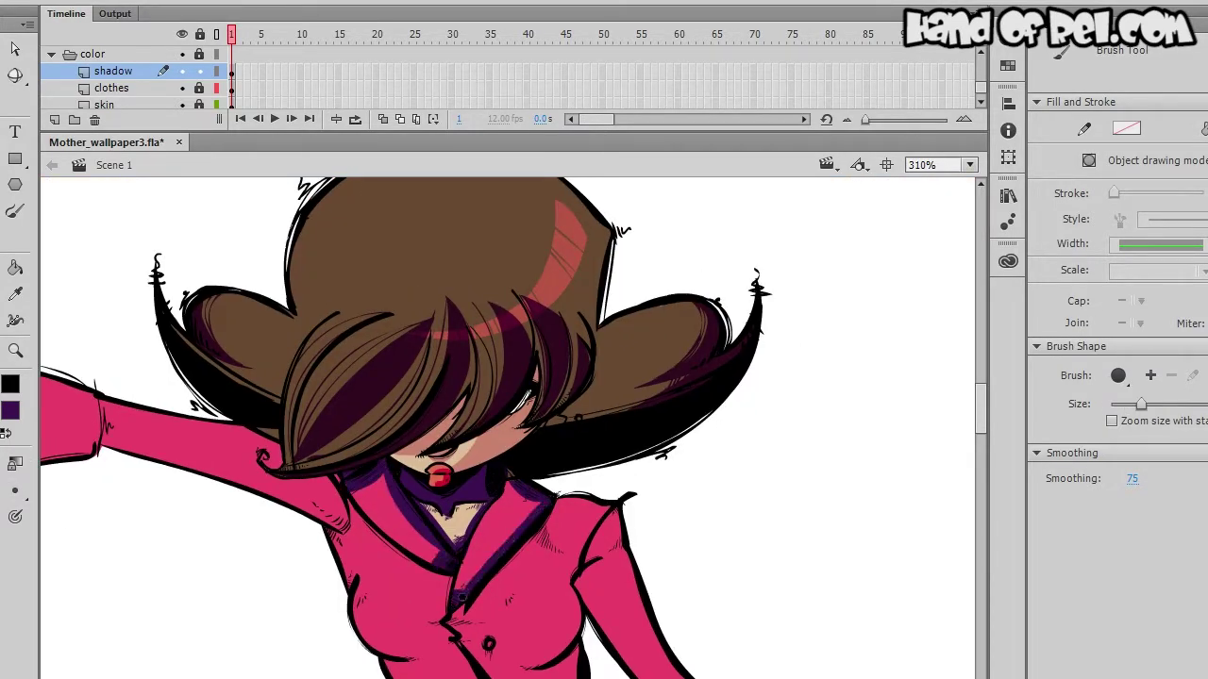
Paint dark purple shadows beneath the lapel and under the bust, adding fold shadows around the jacket's top button
{"action": "scroll", "coordinate": [513, 428], "scroll_direction": "down", "scroll_amount": 3}
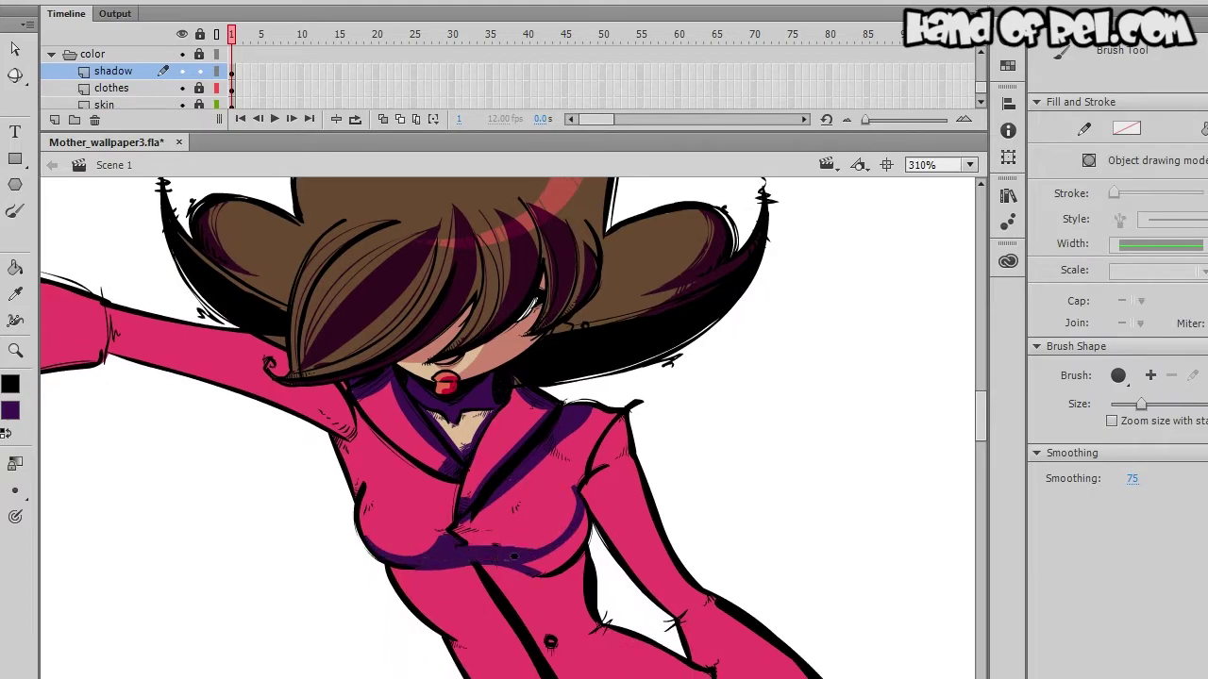
{"action": "key", "text": "ctrl+equal"}
{"action": "left_click_drag", "start_coordinate": [189, 500], "coordinate": [325, 599]}
{"action": "left_click_drag", "start_coordinate": [466, 546], "coordinate": [336, 551]}
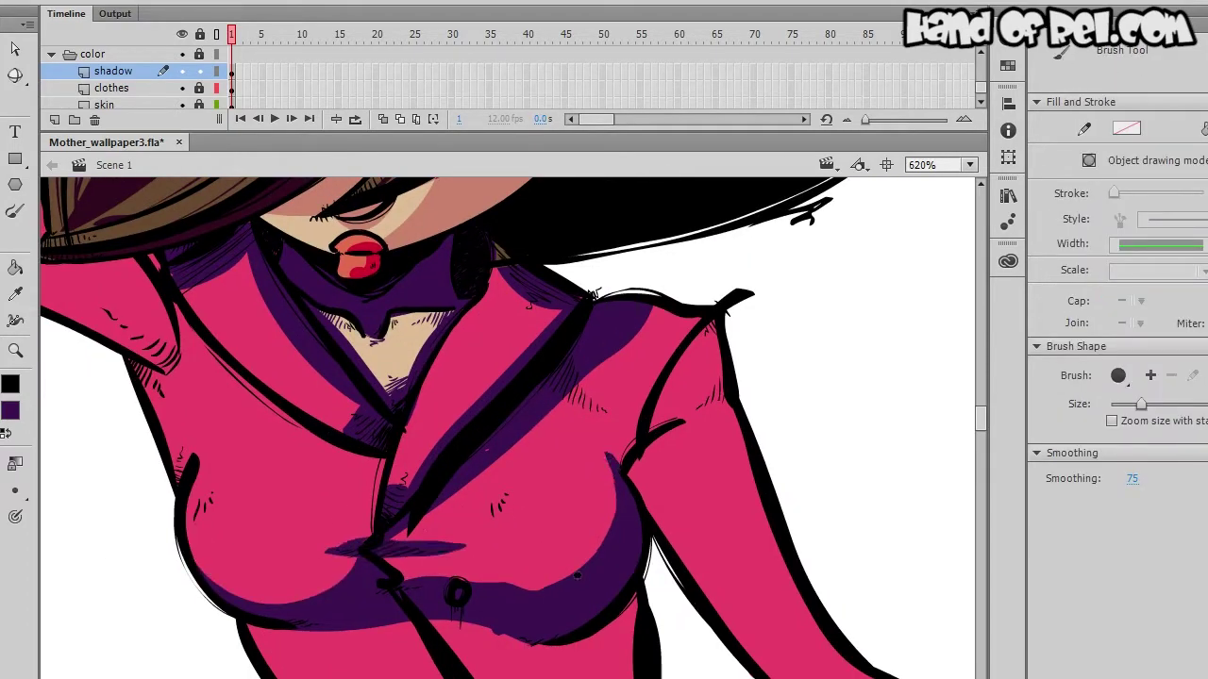
{"action": "scroll", "coordinate": [600, 549], "scroll_direction": "down", "scroll_amount": 4}
{"action": "scroll", "coordinate": [600, 548], "scroll_direction": "right", "scroll_amount": 2}
{"action": "left_click_drag", "start_coordinate": [508, 565], "coordinate": [514, 571]}
{"action": "left_click_drag", "start_coordinate": [321, 540], "coordinate": [275, 584]}
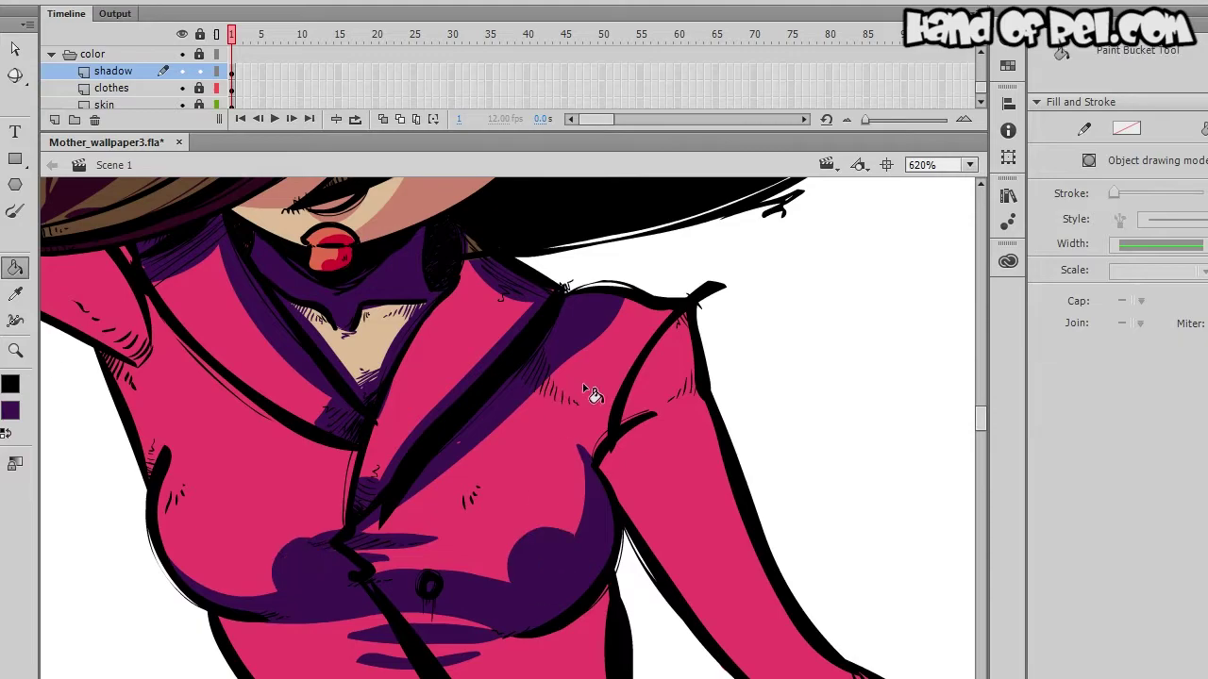
Paint dark purple shadows at the shoulder of the lowered sleeve and fold shadows on the jacket's midriff
{"action": "left_click_drag", "start_coordinate": [550, 443], "coordinate": [470, 544]}
{"action": "left_click_drag", "start_coordinate": [534, 525], "coordinate": [604, 424]}
{"action": "mouse_move", "coordinate": [566, 490]}
{"action": "left_mouse_down"}
{"action": "mouse_move", "coordinate": [547, 439]}
{"action": "mouse_move", "coordinate": [579, 520]}
{"action": "mouse_move", "coordinate": [551, 377]}
{"action": "mouse_move", "coordinate": [607, 472]}
{"action": "left_mouse_up"}
{"action": "key", "text": "ctrl+minus"}
{"action": "left_click_drag", "start_coordinate": [451, 568], "coordinate": [517, 536]}
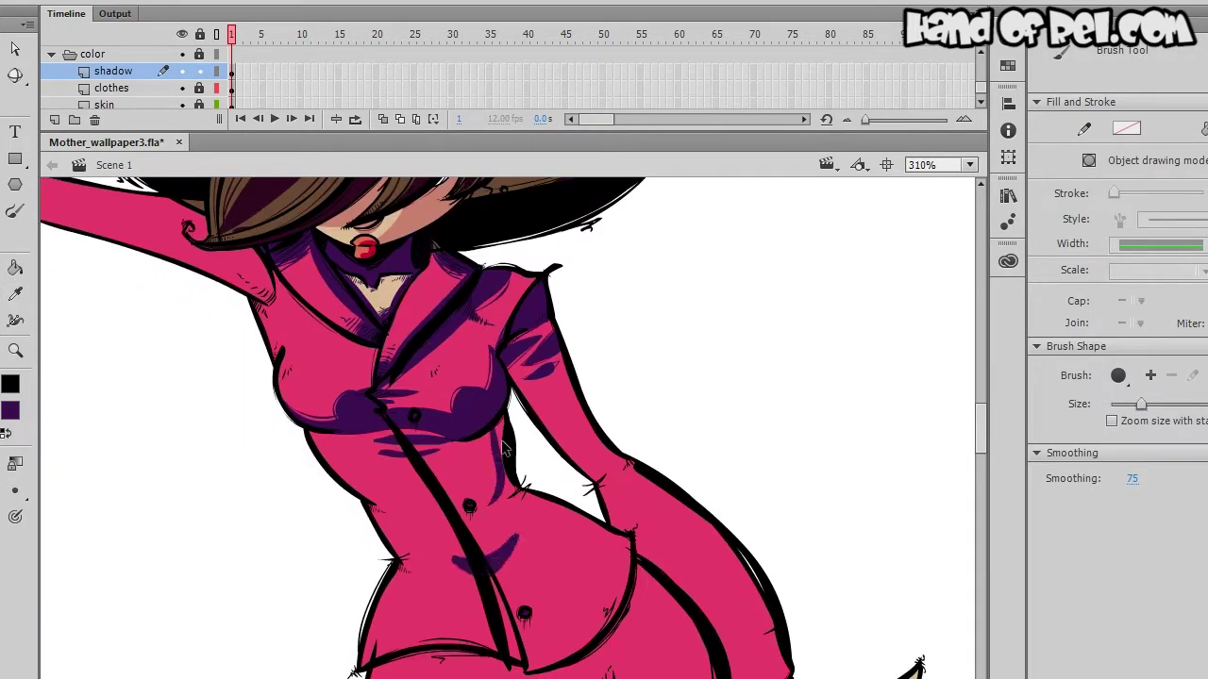
Shade the jacket's waist, hip flare and front overlap in dark purple, with small folds around the lower buttons
{"action": "left_click_drag", "start_coordinate": [566, 490], "coordinate": [613, 613]}
{"action": "left_click_drag", "start_coordinate": [547, 510], "coordinate": [632, 618]}
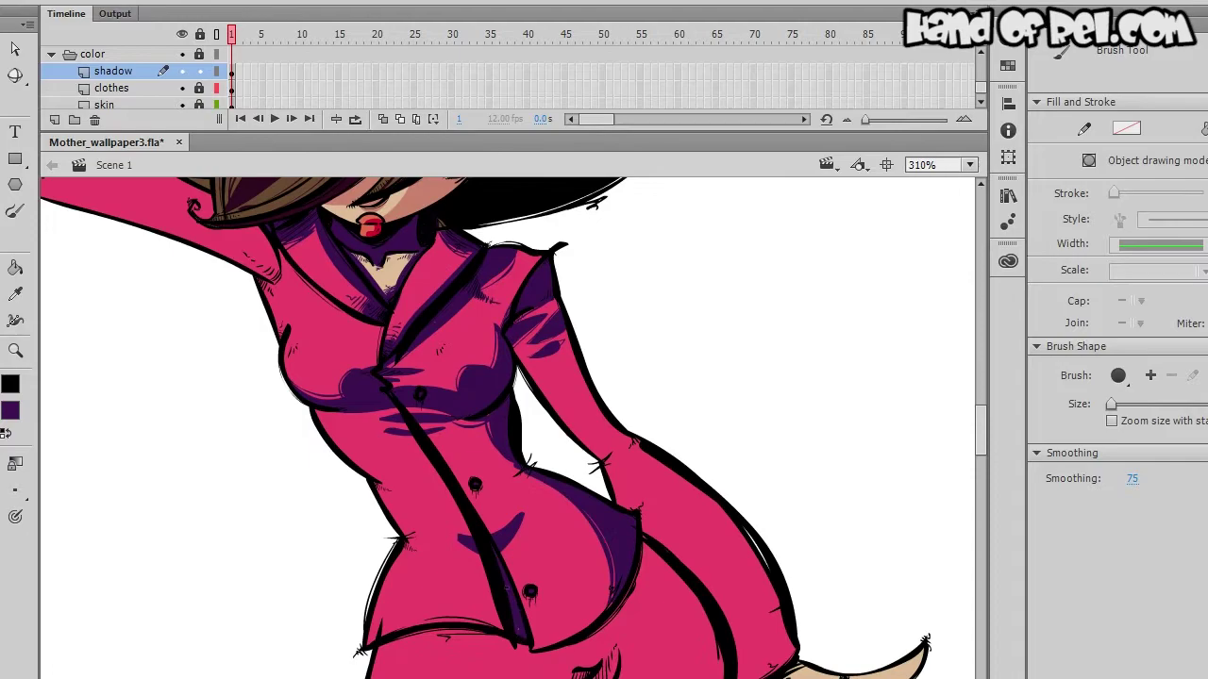
{"action": "key", "text": "ctrl+equal"}
{"action": "scroll", "coordinate": [339, 453], "scroll_direction": "down", "scroll_amount": 4}
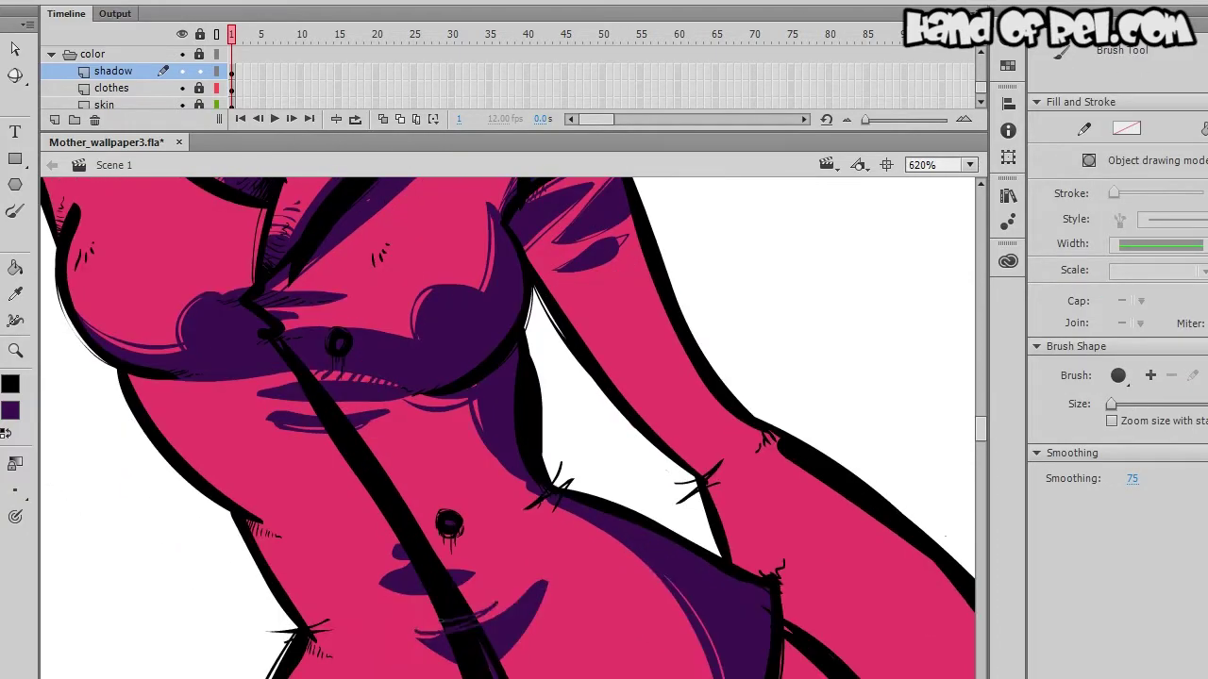
{"action": "scroll", "coordinate": [510, 425], "scroll_direction": "down", "scroll_amount": 3}
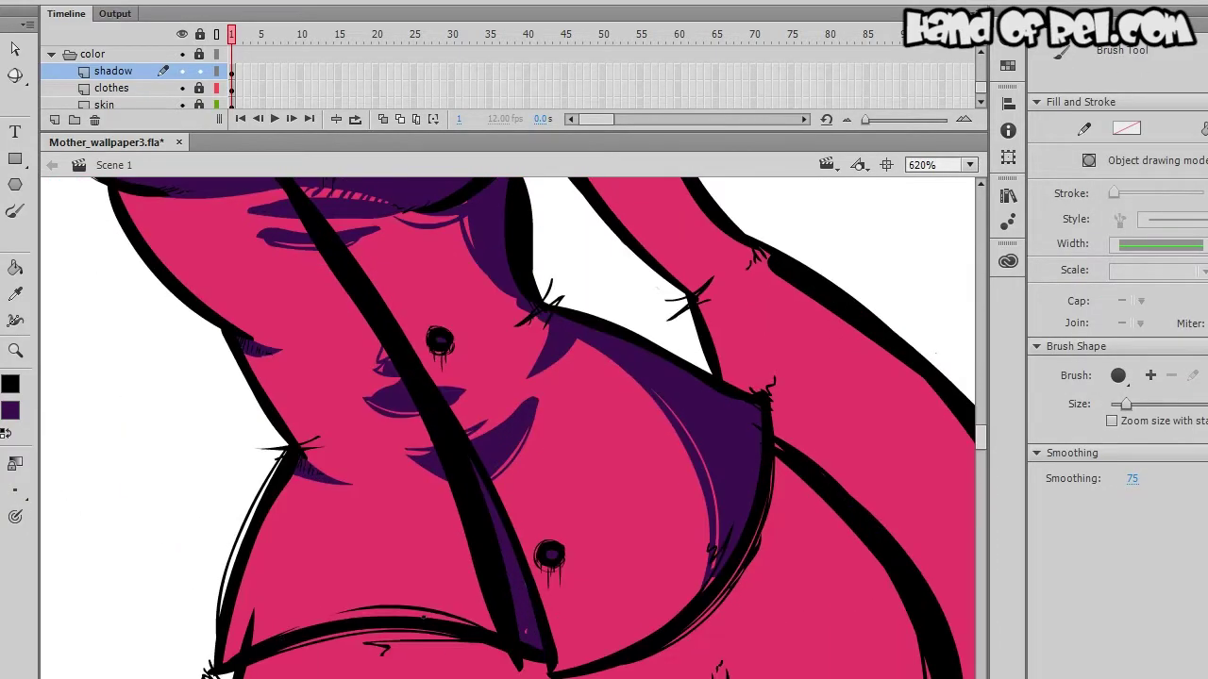
{"action": "scroll", "coordinate": [509, 424], "scroll_direction": "down", "scroll_amount": 4}
Paint dark purple shadows on the skirt beneath the jacket hem, around the hatched fold and along its back edge
{"action": "mouse_move", "coordinate": [179, 525]}
{"action": "left_mouse_down"}
{"action": "mouse_move", "coordinate": [701, 396]}
{"action": "mouse_move", "coordinate": [659, 364]}
{"action": "mouse_move", "coordinate": [600, 275]}
{"action": "left_mouse_up"}
{"action": "mouse_move", "coordinate": [536, 415]}
{"action": "left_mouse_down"}
{"action": "mouse_move", "coordinate": [378, 500]}
{"action": "mouse_move", "coordinate": [487, 434]}
{"action": "left_mouse_up"}
{"action": "left_click_drag", "start_coordinate": [452, 562], "coordinate": [506, 551]}
{"action": "left_click_drag", "start_coordinate": [557, 368], "coordinate": [425, 472]}
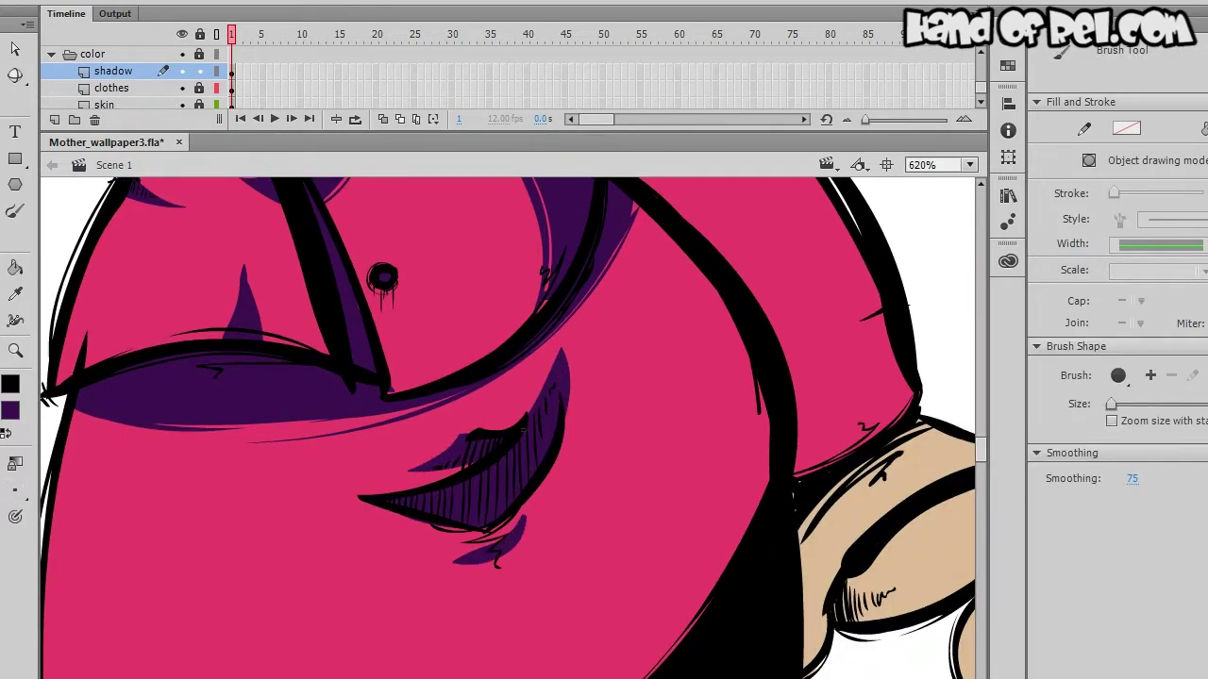
{"action": "scroll", "coordinate": [472, 425], "scroll_direction": "down", "scroll_amount": 2}
{"action": "left_click_drag", "start_coordinate": [567, 283], "coordinate": [391, 409]}
{"action": "left_click_drag", "start_coordinate": [575, 528], "coordinate": [447, 304]}
{"action": "scroll", "coordinate": [644, 494], "scroll_direction": "down", "scroll_amount": 3}
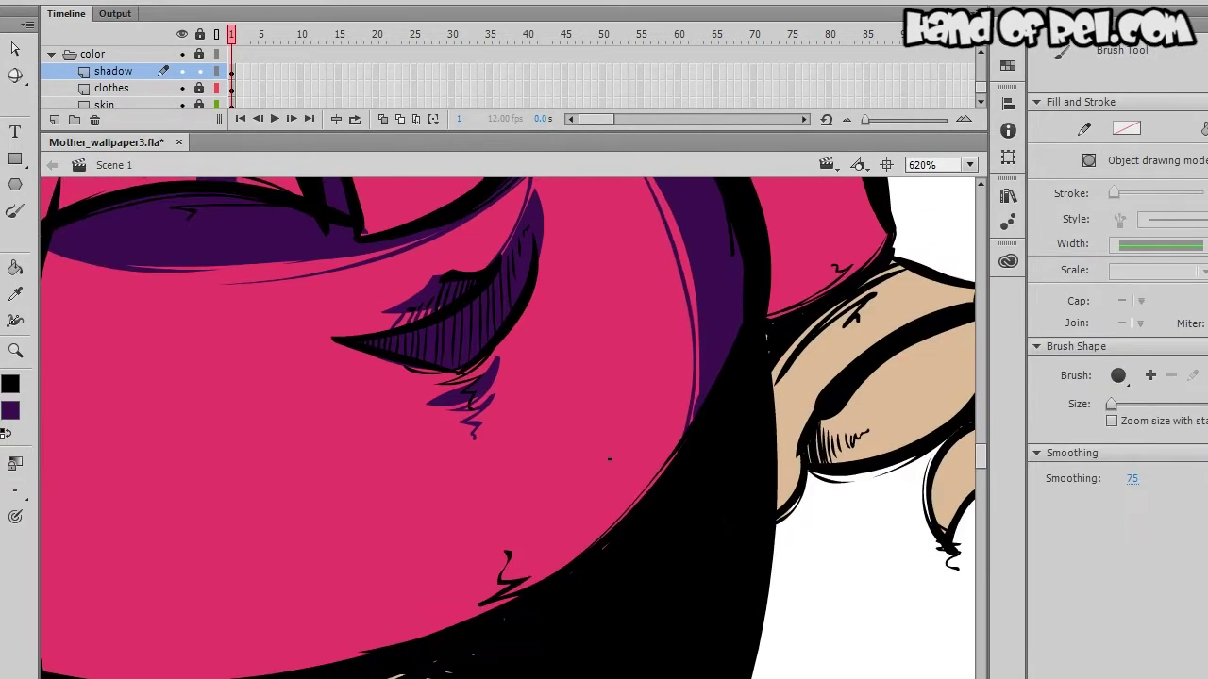
Shade the outer side of the lowered sleeve from the elbow to the wrist in dark purple
{"action": "key", "text": "ctrl+minus"}
{"action": "key", "text": "ctrl+minus"}
{"action": "key", "text": "ctrl+equal"}
{"action": "key", "text": "bracketleft"}
{"action": "left_click_drag", "start_coordinate": [472, 425], "coordinate": [426, 404]}
{"action": "mouse_move", "coordinate": [397, 443]}
{"action": "left_mouse_down"}
{"action": "mouse_move", "coordinate": [490, 661]}
{"action": "mouse_move", "coordinate": [396, 444]}
{"action": "mouse_move", "coordinate": [432, 404]}
{"action": "left_mouse_up"}
{"action": "key", "text": "bracketleft"}
{"action": "left_click_drag", "start_coordinate": [353, 330], "coordinate": [377, 397]}
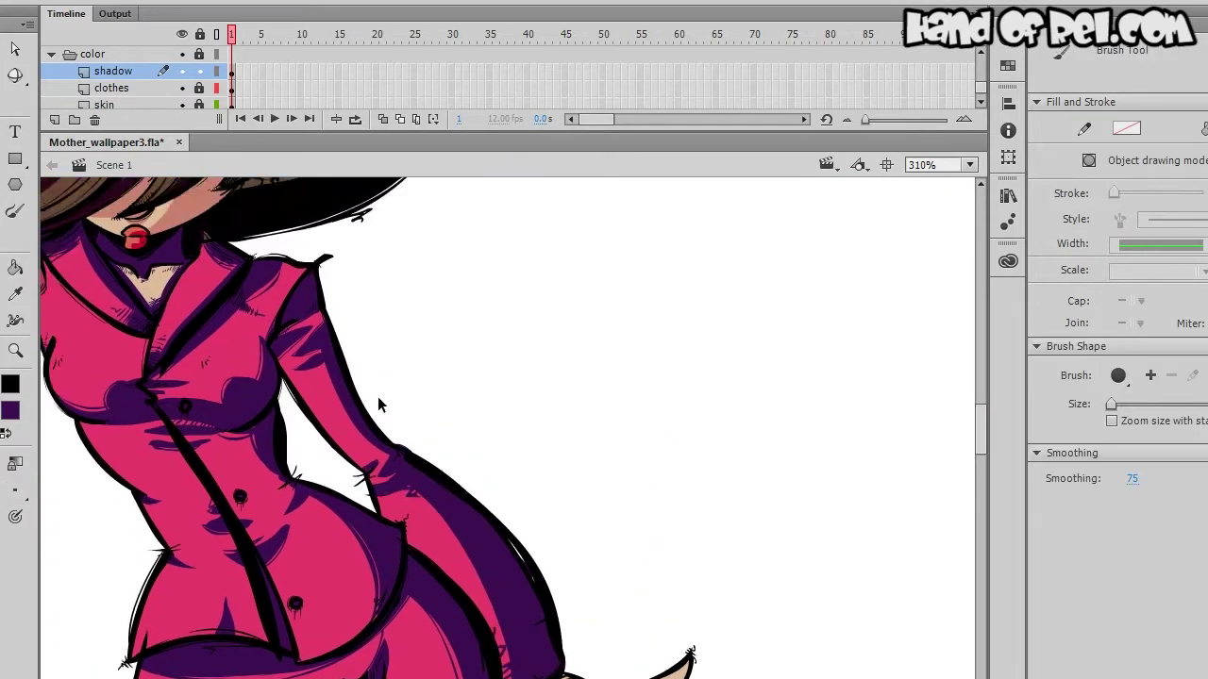
Cover the hand behind the hip entirely with dark purple shadow
{"action": "key", "text": "ctrl+equal"}
{"action": "left_click_drag", "start_coordinate": [566, 472], "coordinate": [377, 283]}
{"action": "key", "text": "bracketright"}
{"action": "left_click_drag", "start_coordinate": [462, 436], "coordinate": [425, 405]}
{"action": "left_click_drag", "start_coordinate": [443, 595], "coordinate": [330, 661]}
{"action": "mouse_move", "coordinate": [443, 416]}
{"action": "left_mouse_down"}
{"action": "mouse_move", "coordinate": [509, 661]}
{"action": "mouse_move", "coordinate": [764, 538]}
{"action": "mouse_move", "coordinate": [445, 364]}
{"action": "mouse_move", "coordinate": [523, 379]}
{"action": "left_mouse_up"}
{"action": "key", "text": "ctrl+minus"}
{"action": "key", "text": "b"}
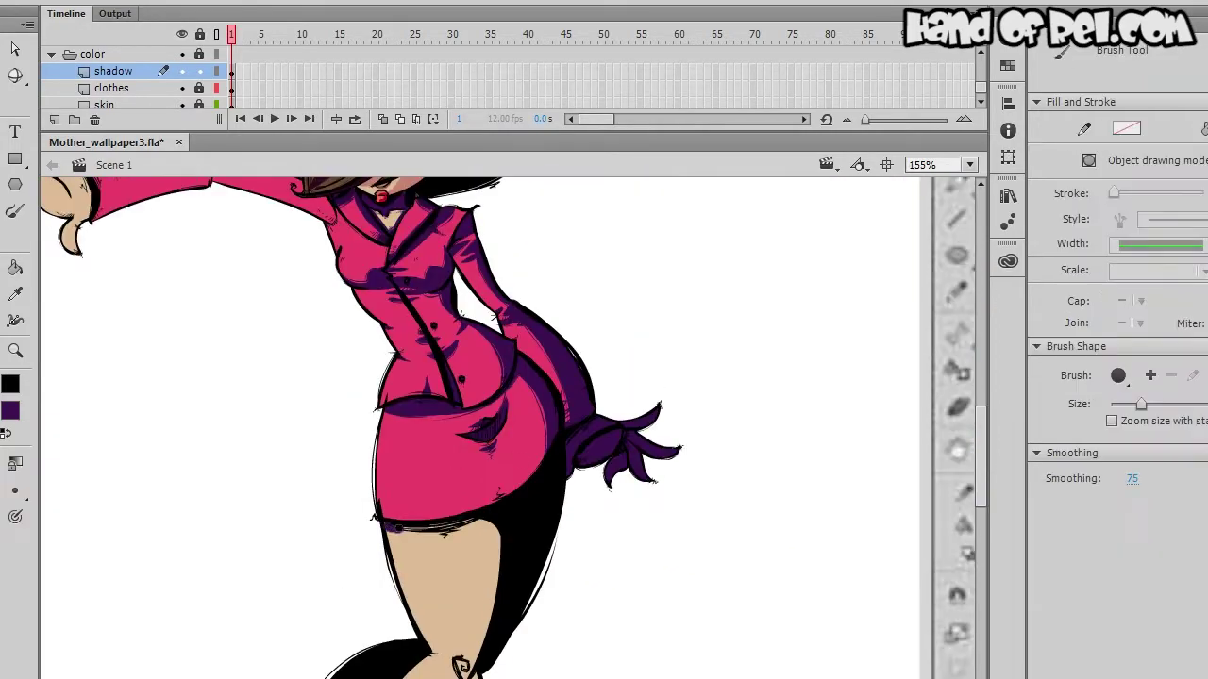
Paint a dark purple shadow on the thigh below the skirt hem and down its inner side to the knee
{"action": "left_click_drag", "start_coordinate": [566, 519], "coordinate": [604, 377]}
{"action": "left_click_drag", "start_coordinate": [604, 519], "coordinate": [603, 377]}
{"action": "left_click_drag", "start_coordinate": [567, 519], "coordinate": [575, 368]}
{"action": "left_click_drag", "start_coordinate": [443, 331], "coordinate": [412, 612]}
{"action": "left_click_drag", "start_coordinate": [477, 368], "coordinate": [415, 632]}
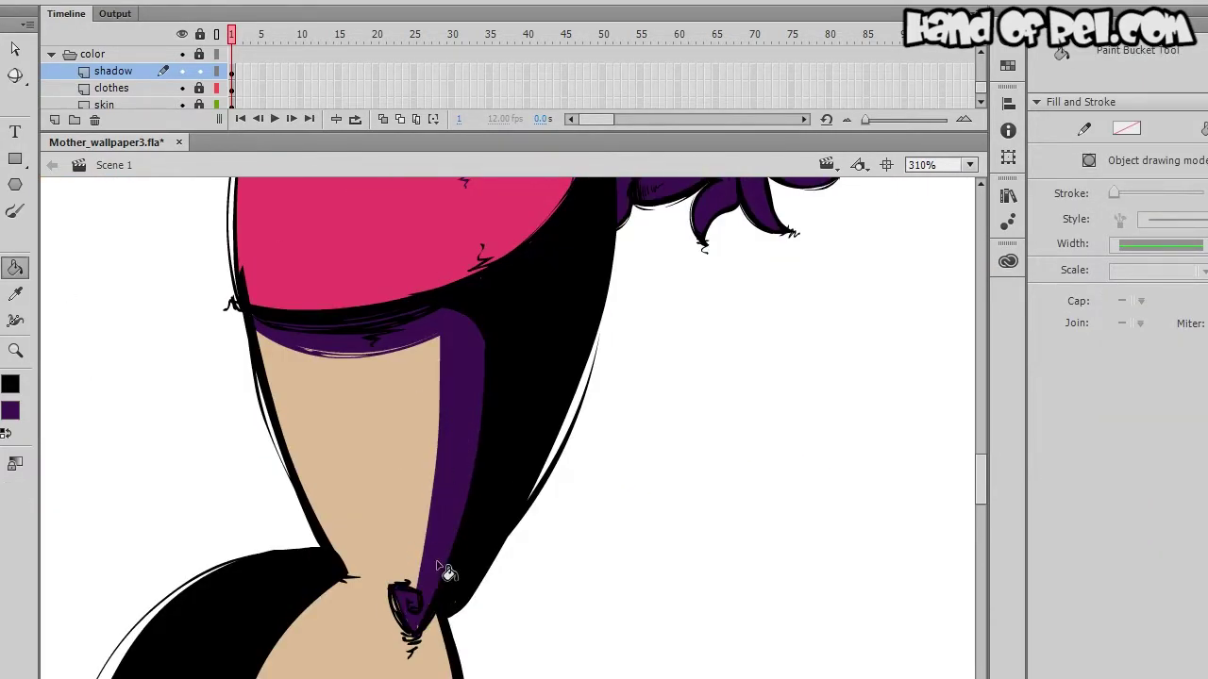
{"action": "key", "text": "ctrl+minus"}
{"action": "left_click_drag", "start_coordinate": [434, 349], "coordinate": [406, 623]}
{"action": "left_click_drag", "start_coordinate": [439, 453], "coordinate": [415, 593]}
Shade the raised sleeve near the armpit and beneath the curled hair tip in dark purple
{"action": "mouse_move", "coordinate": [572, 460]}
{"action": "left_mouse_down"}
{"action": "mouse_move", "coordinate": [523, 523]}
{"action": "mouse_move", "coordinate": [510, 283]}
{"action": "left_mouse_up"}
{"action": "key", "text": "ctrl+equal"}
{"action": "left_click_drag", "start_coordinate": [510, 236], "coordinate": [566, 661]}
{"action": "left_click_drag", "start_coordinate": [566, 472], "coordinate": [585, 453]}
{"action": "key", "text": "ctrl+equal"}
{"action": "mouse_move", "coordinate": [836, 432]}
{"action": "left_mouse_down"}
{"action": "mouse_move", "coordinate": [669, 427]}
{"action": "mouse_move", "coordinate": [500, 396]}
{"action": "mouse_move", "coordinate": [613, 500]}
{"action": "mouse_move", "coordinate": [613, 424]}
{"action": "mouse_move", "coordinate": [741, 497]}
{"action": "left_mouse_up"}
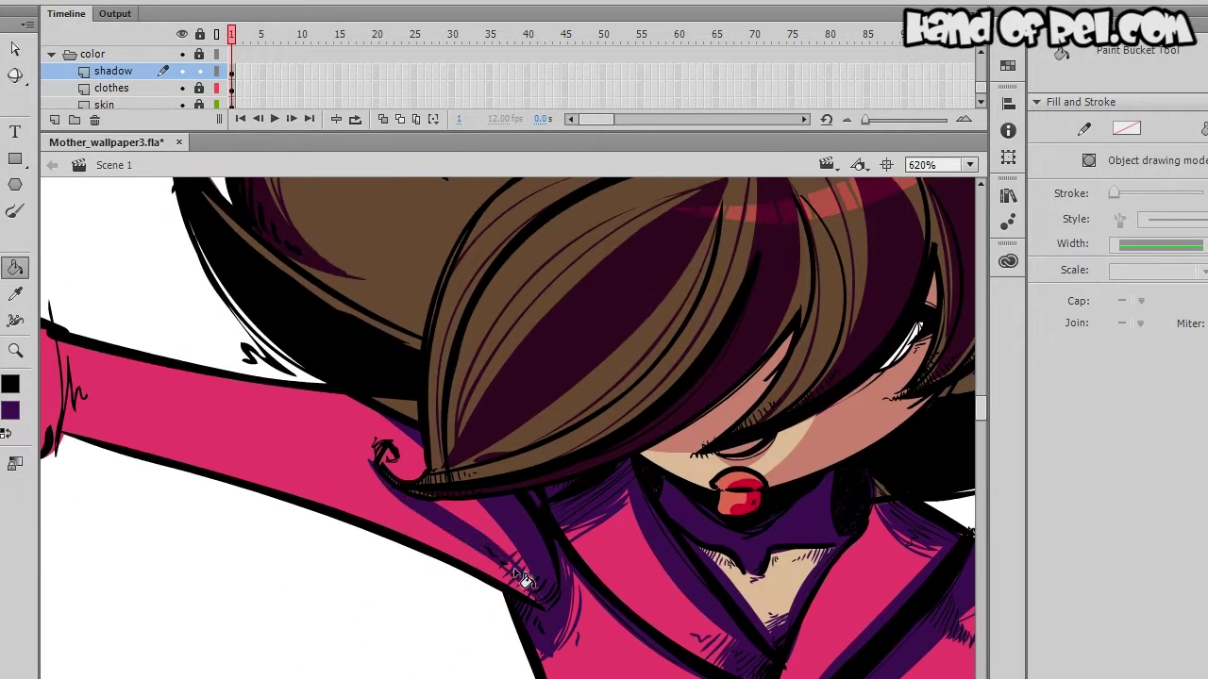
Paint dark purple shadows along the underside of the raised sleeve and zigzag folds at its elbow
{"action": "left_click_drag", "start_coordinate": [443, 528], "coordinate": [669, 637]}
{"action": "mouse_move", "coordinate": [326, 467]}
{"action": "left_mouse_down"}
{"action": "mouse_move", "coordinate": [302, 528]}
{"action": "mouse_move", "coordinate": [696, 470]}
{"action": "left_mouse_up"}
{"action": "mouse_move", "coordinate": [334, 589]}
{"action": "left_mouse_down"}
{"action": "mouse_move", "coordinate": [400, 523]}
{"action": "mouse_move", "coordinate": [359, 501]}
{"action": "left_mouse_up"}
{"action": "mouse_move", "coordinate": [213, 528]}
{"action": "left_mouse_down"}
{"action": "mouse_move", "coordinate": [632, 455]}
{"action": "mouse_move", "coordinate": [207, 543]}
{"action": "mouse_move", "coordinate": [179, 531]}
{"action": "left_mouse_up"}
{"action": "left_click_drag", "start_coordinate": [613, 452], "coordinate": [288, 403]}
{"action": "left_click_drag", "start_coordinate": [311, 363], "coordinate": [666, 481]}
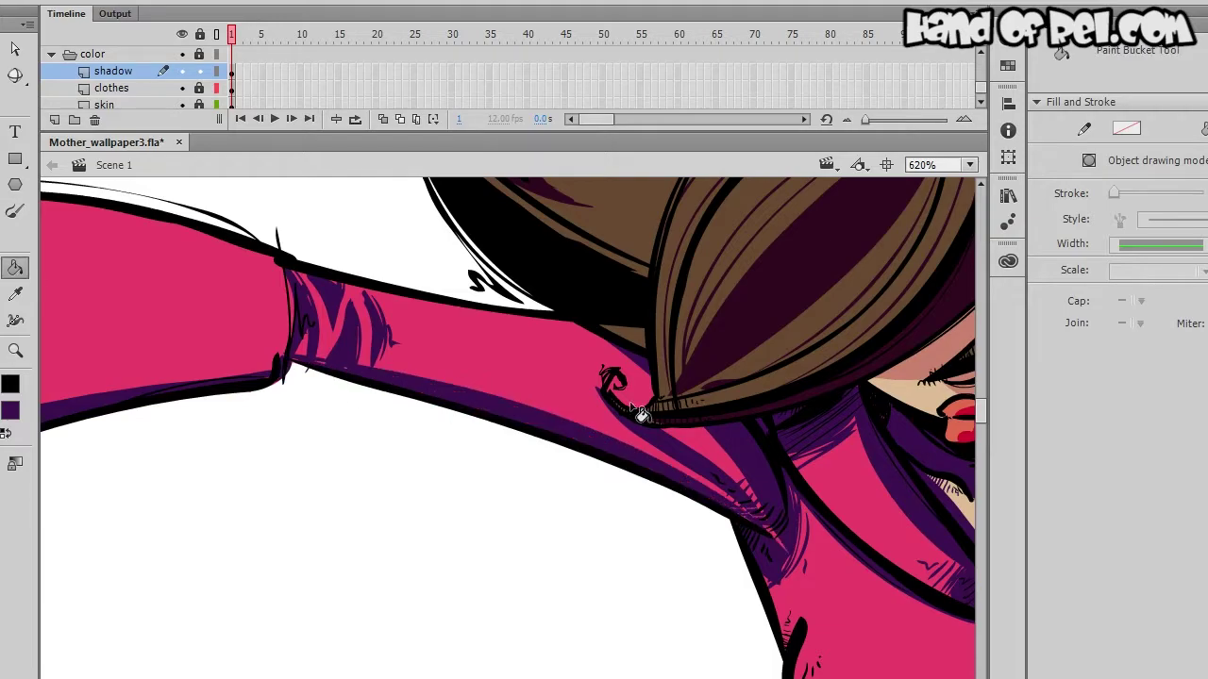
Shade the raised arm's cuff, forearm fold, palm and fingers in dark purple, with fine hatching at the wrist
{"action": "left_click_drag", "start_coordinate": [585, 311], "coordinate": [623, 337]}
{"action": "mouse_move", "coordinate": [377, 425]}
{"action": "left_mouse_down"}
{"action": "mouse_move", "coordinate": [481, 434]}
{"action": "mouse_move", "coordinate": [943, 585]}
{"action": "left_mouse_up"}
{"action": "key", "text": "]"}
{"action": "mouse_move", "coordinate": [105, 316]}
{"action": "left_mouse_down"}
{"action": "mouse_move", "coordinate": [160, 382]}
{"action": "mouse_move", "coordinate": [441, 564]}
{"action": "left_mouse_up"}
{"action": "mouse_move", "coordinate": [472, 425]}
{"action": "left_mouse_down"}
{"action": "mouse_move", "coordinate": [426, 405]}
{"action": "mouse_move", "coordinate": [302, 566]}
{"action": "left_mouse_up"}
{"action": "left_click_drag", "start_coordinate": [397, 434], "coordinate": [415, 425]}
{"action": "left_click_drag", "start_coordinate": [443, 529], "coordinate": [415, 675]}
{"action": "left_click_drag", "start_coordinate": [415, 425], "coordinate": [437, 411]}
{"action": "left_click_drag", "start_coordinate": [103, 604], "coordinate": [274, 538]}
{"action": "left_click_drag", "start_coordinate": [472, 424], "coordinate": [585, 448]}
{"action": "left_click_drag", "start_coordinate": [104, 486], "coordinate": [368, 467]}
{"action": "left_click_drag", "start_coordinate": [189, 608], "coordinate": [330, 543]}
{"action": "mouse_move", "coordinate": [471, 425]}
{"action": "left_mouse_down"}
{"action": "mouse_move", "coordinate": [571, 430]}
{"action": "mouse_move", "coordinate": [571, 495]}
{"action": "left_mouse_up"}
{"action": "left_click_drag", "start_coordinate": [472, 425], "coordinate": [387, 321]}
{"action": "left_click_drag", "start_coordinate": [528, 405], "coordinate": [557, 566]}
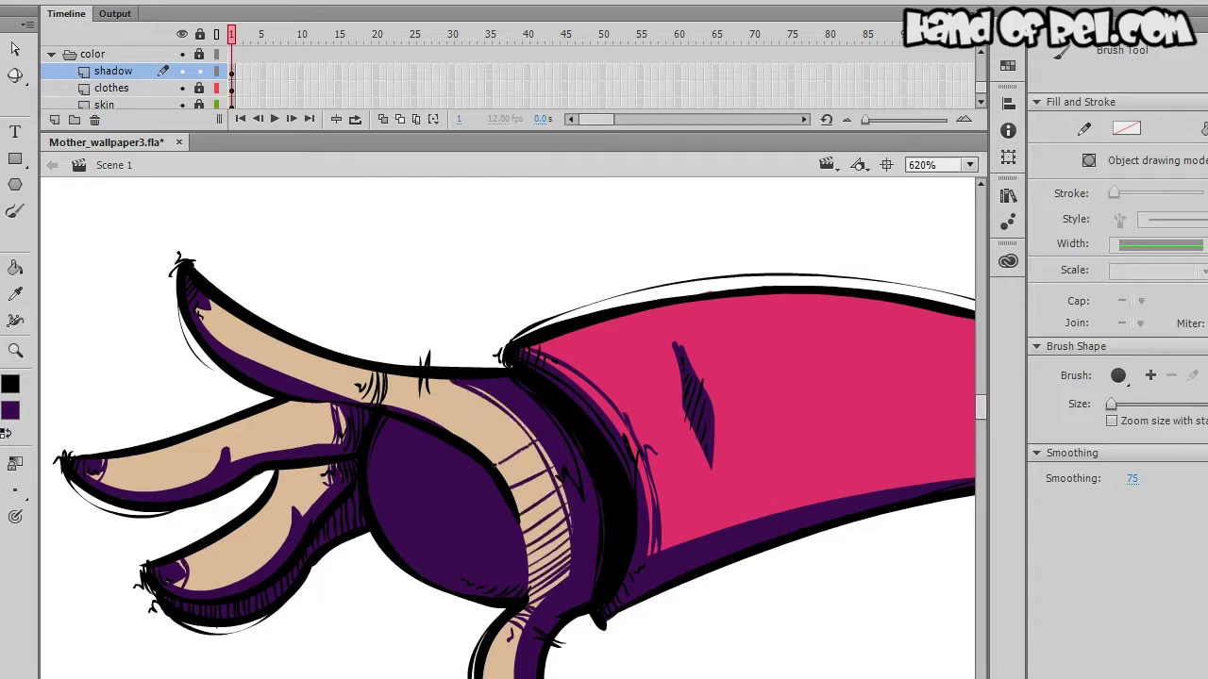
{"action": "left_click_drag", "start_coordinate": [472, 425], "coordinate": [523, 476]}
{"action": "key", "text": "ctrl+2"}
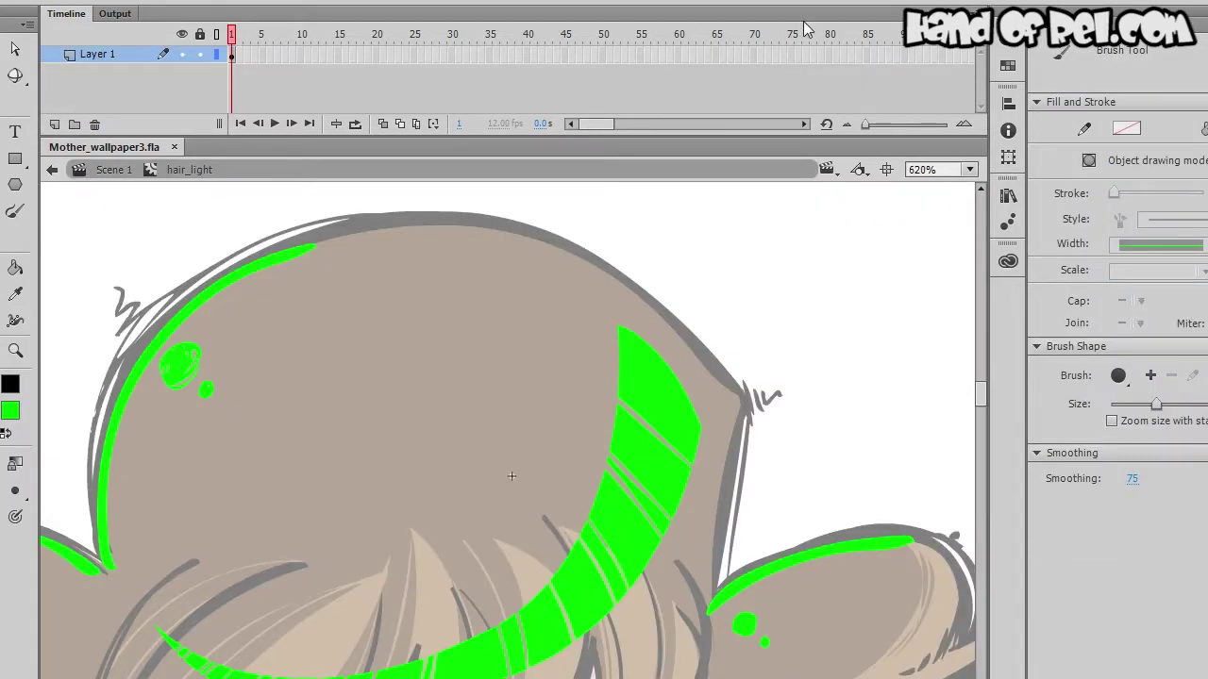
Paint thin bright green highlight strokes along the fringe strands inside the hair_light symbol
{"action": "left_click_drag", "start_coordinate": [396, 576], "coordinate": [505, 312]}
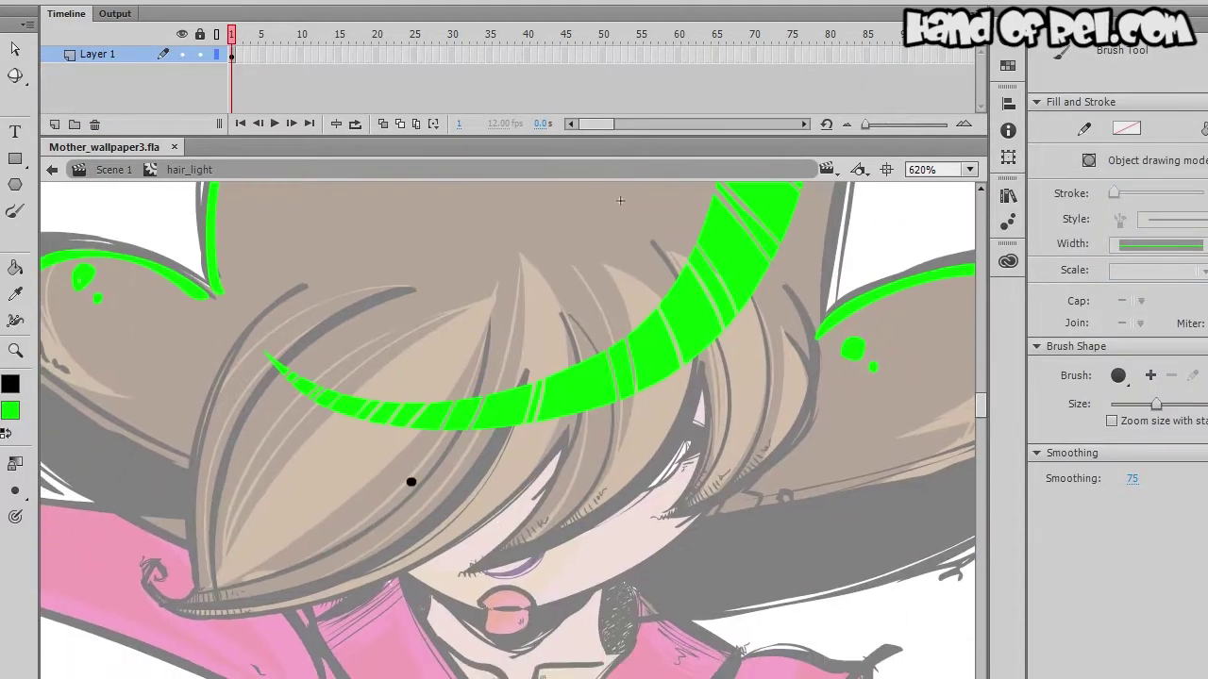
{"action": "left_click_drag", "start_coordinate": [236, 355], "coordinate": [198, 587]}
{"action": "left_click_drag", "start_coordinate": [401, 491], "coordinate": [359, 498]}
{"action": "left_click_drag", "start_coordinate": [534, 325], "coordinate": [536, 468]}
{"action": "left_click_drag", "start_coordinate": [515, 505], "coordinate": [487, 545]}
{"action": "left_click_drag", "start_coordinate": [487, 546], "coordinate": [439, 562]}
{"action": "left_click_drag", "start_coordinate": [595, 527], "coordinate": [618, 376]}
{"action": "left_click_drag", "start_coordinate": [618, 376], "coordinate": [602, 379]}
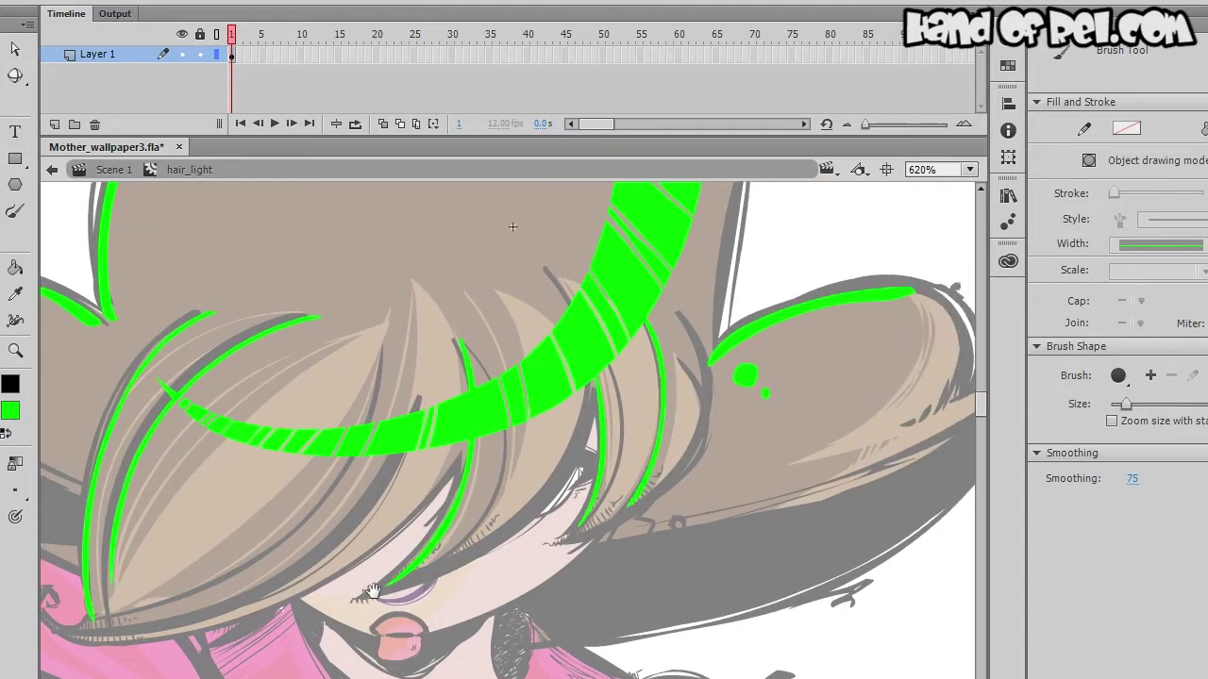
{"action": "left_click_drag", "start_coordinate": [455, 519], "coordinate": [573, 449]}
{"action": "left_click_drag", "start_coordinate": [402, 462], "coordinate": [376, 421]}
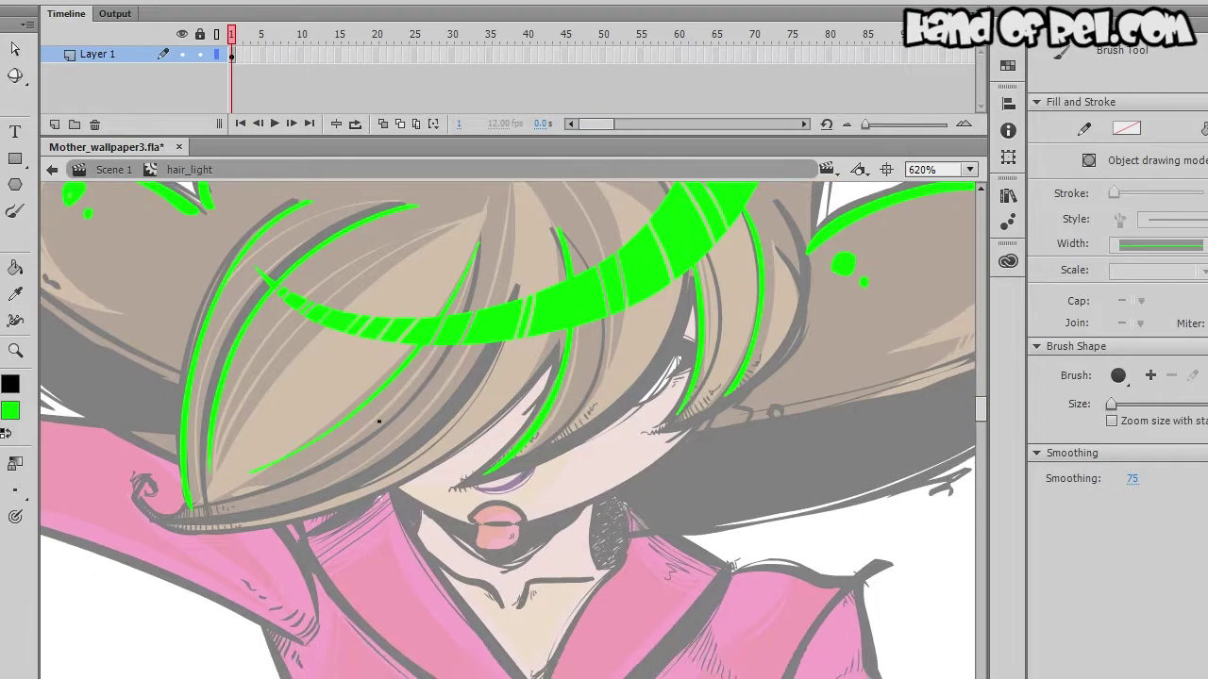
Add small green highlight dots to both lips and a green highlight stroke along the jawline
{"action": "left_click", "coordinate": [477, 513]}
{"action": "key", "text": "ctrl+="}
{"action": "key", "text": "ctrl+="}
{"action": "key", "text": "ctrl+minus"}
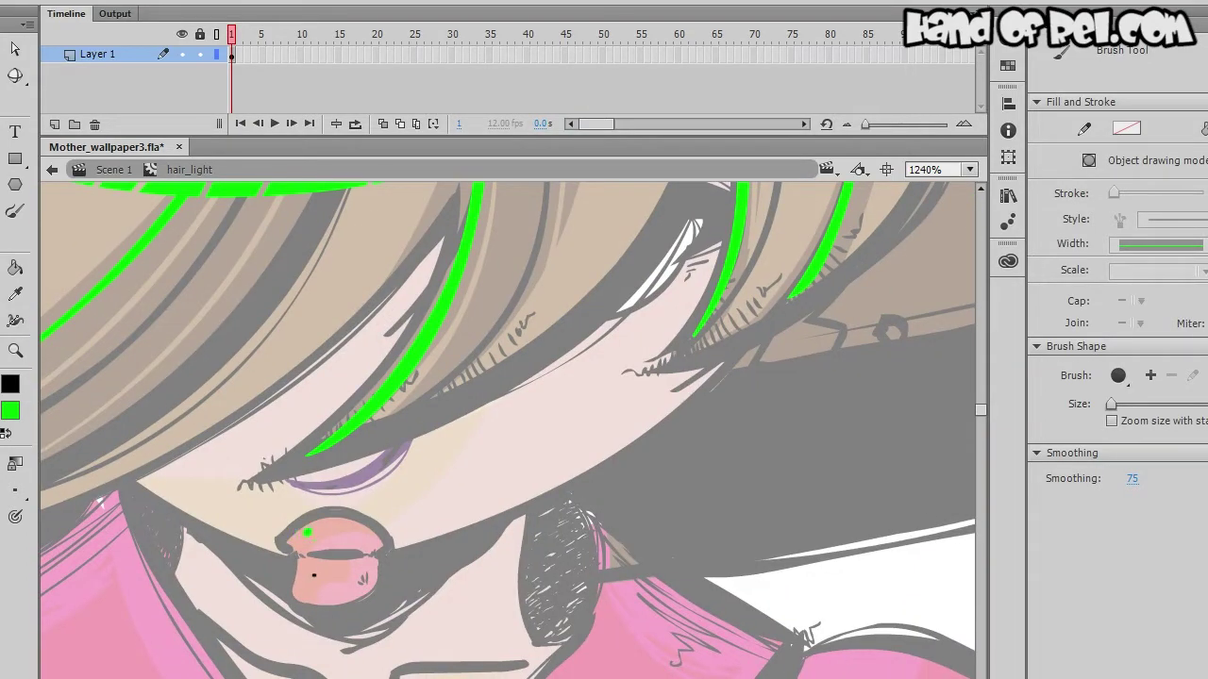
{"action": "left_click_drag", "start_coordinate": [291, 465], "coordinate": [316, 482]}
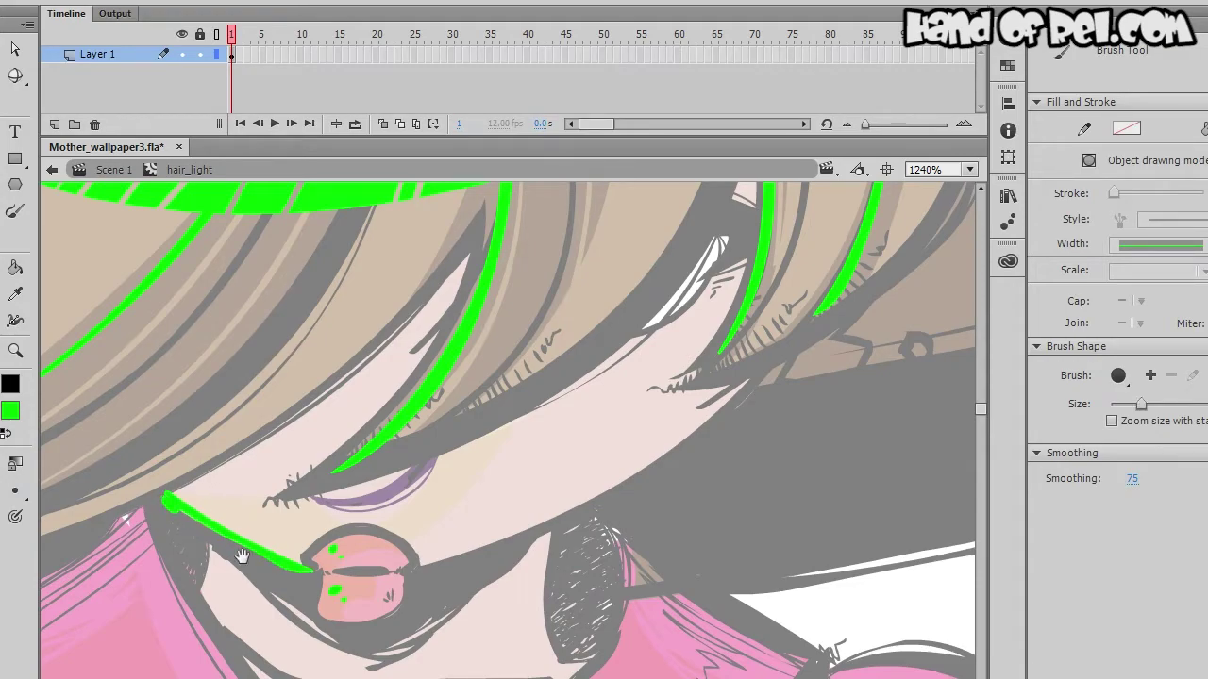
Paint green highlights on the collarbones, neckline edge and lapel, and add highlight dots on the bust
{"action": "key", "text": "ctrl+minus"}
{"action": "key", "text": "ctrl+minus"}
{"action": "key", "text": "ctrl+="}
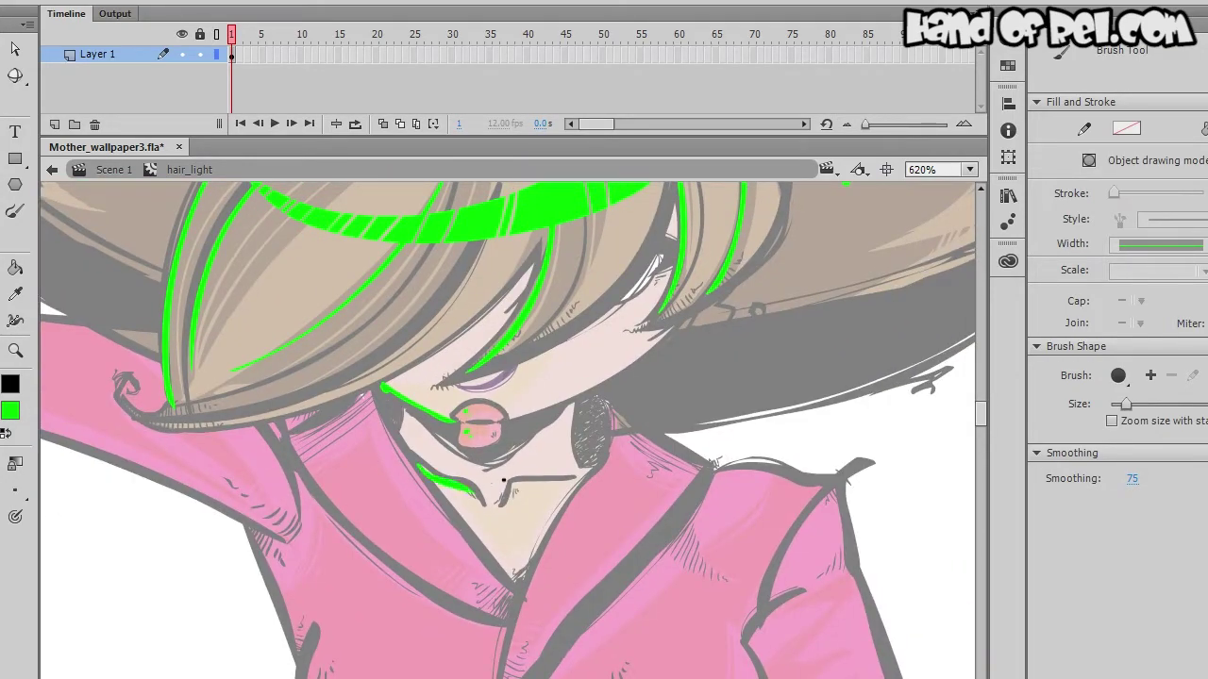
{"action": "left_click_drag", "start_coordinate": [566, 409], "coordinate": [509, 384]}
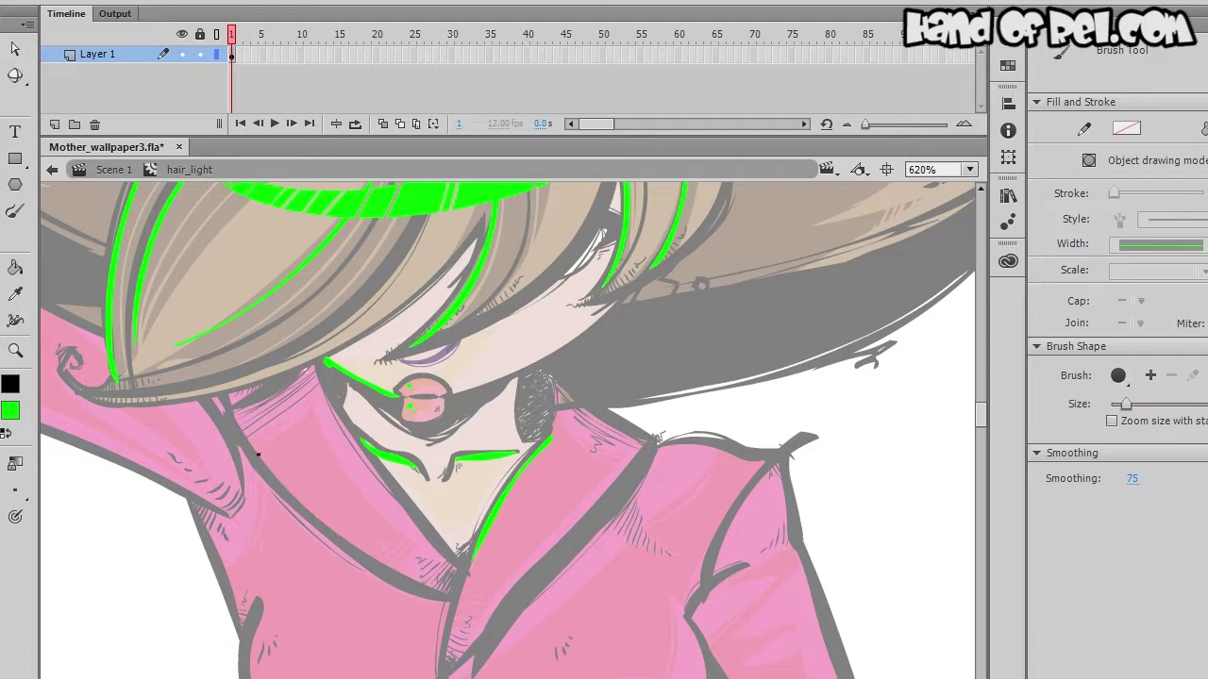
{"action": "scroll", "coordinate": [358, 454], "scroll_direction": "down", "scroll_amount": 3}
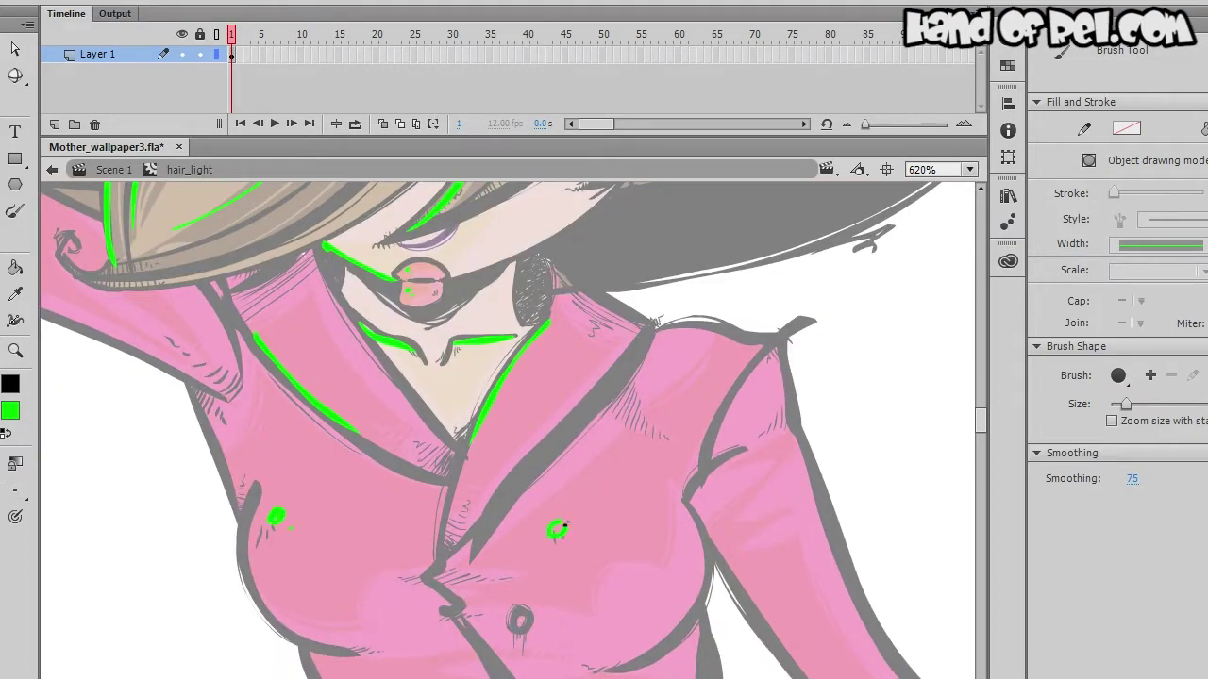
Paint green highlights on the raised sleeve's elbow fold and along the edges of the raised hand's fingers and thumb
{"action": "scroll", "coordinate": [553, 553], "scroll_direction": "up", "scroll_amount": 3}
{"action": "scroll", "coordinate": [394, 439], "scroll_direction": "left", "scroll_amount": 5}
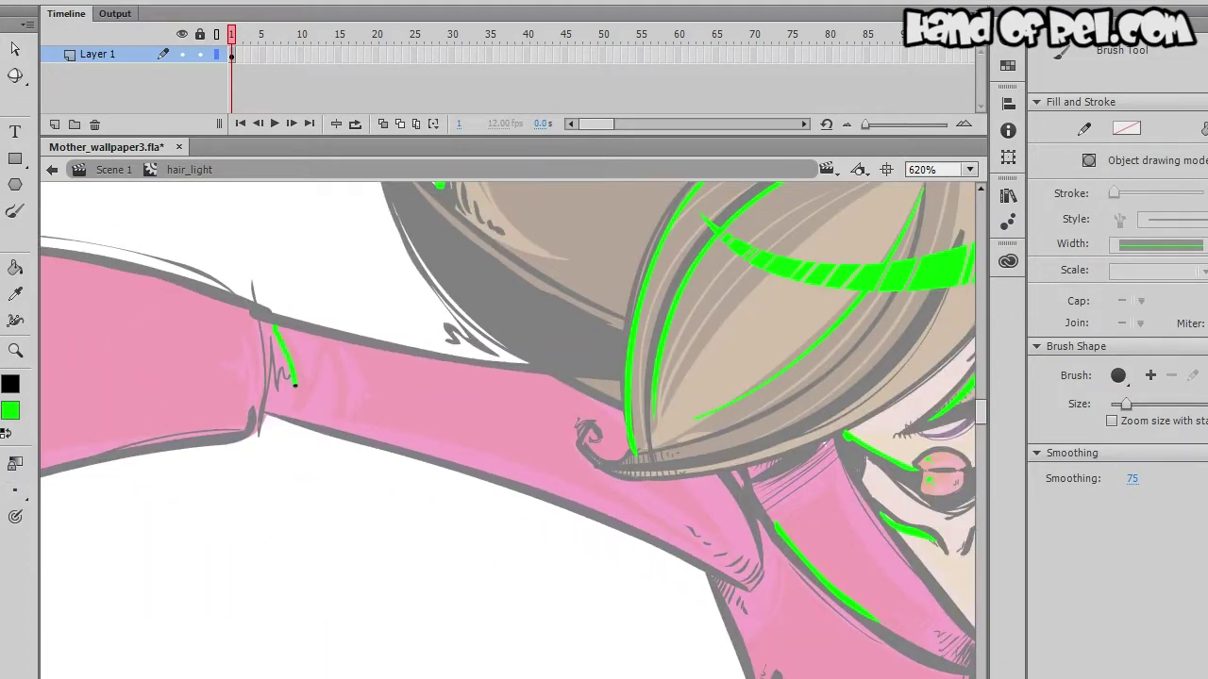
{"action": "scroll", "coordinate": [288, 366], "scroll_direction": "left", "scroll_amount": 8}
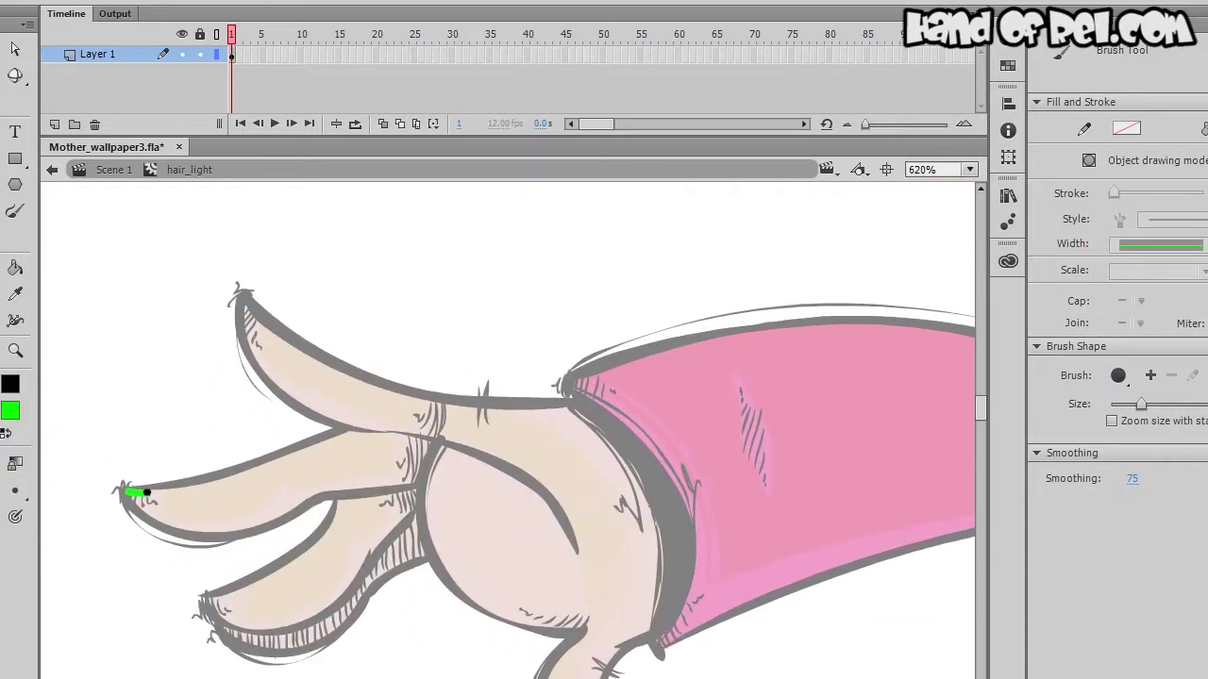
{"action": "left_click_drag", "start_coordinate": [130, 491], "coordinate": [345, 430]}
{"action": "left_click_drag", "start_coordinate": [247, 306], "coordinate": [262, 318]}
{"action": "left_click_drag", "start_coordinate": [314, 366], "coordinate": [582, 412]}
{"action": "scroll", "coordinate": [424, 453], "scroll_direction": "down", "scroll_amount": 2}
{"action": "scroll", "coordinate": [424, 453], "scroll_direction": "left", "scroll_amount": 1}
{"action": "left_click_drag", "start_coordinate": [247, 522], "coordinate": [362, 462]}
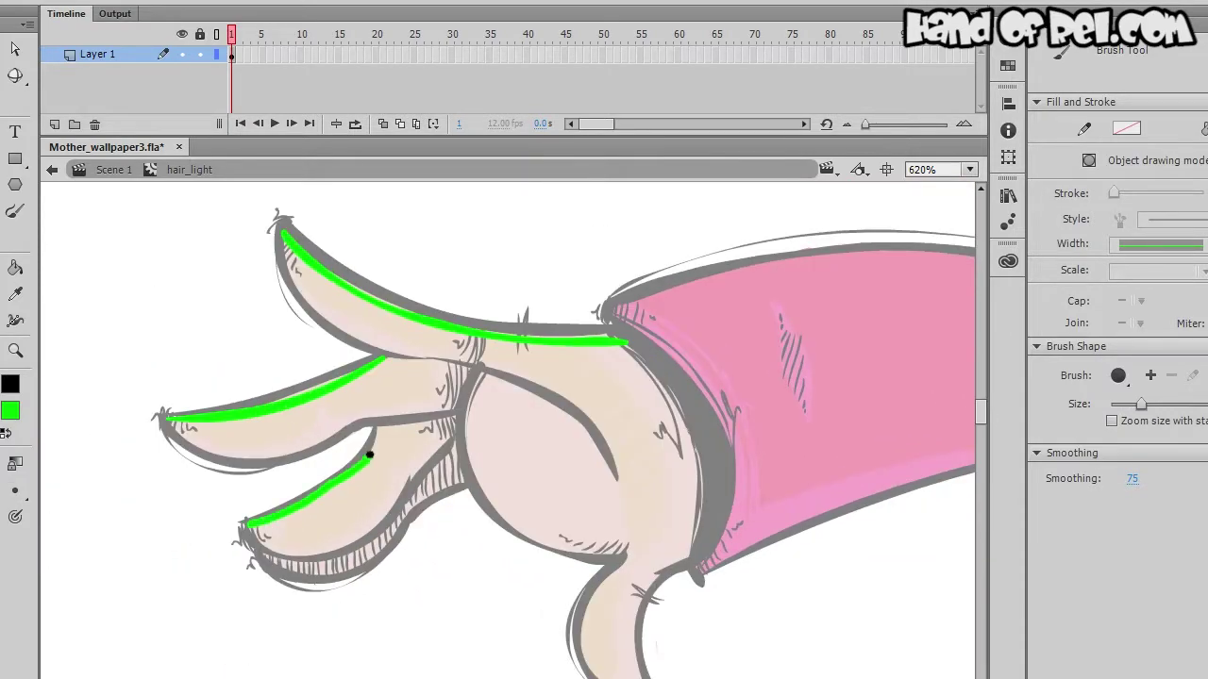
{"action": "scroll", "coordinate": [415, 514], "scroll_direction": "down", "scroll_amount": 2}
{"action": "scroll", "coordinate": [416, 514], "scroll_direction": "right", "scroll_amount": 4}
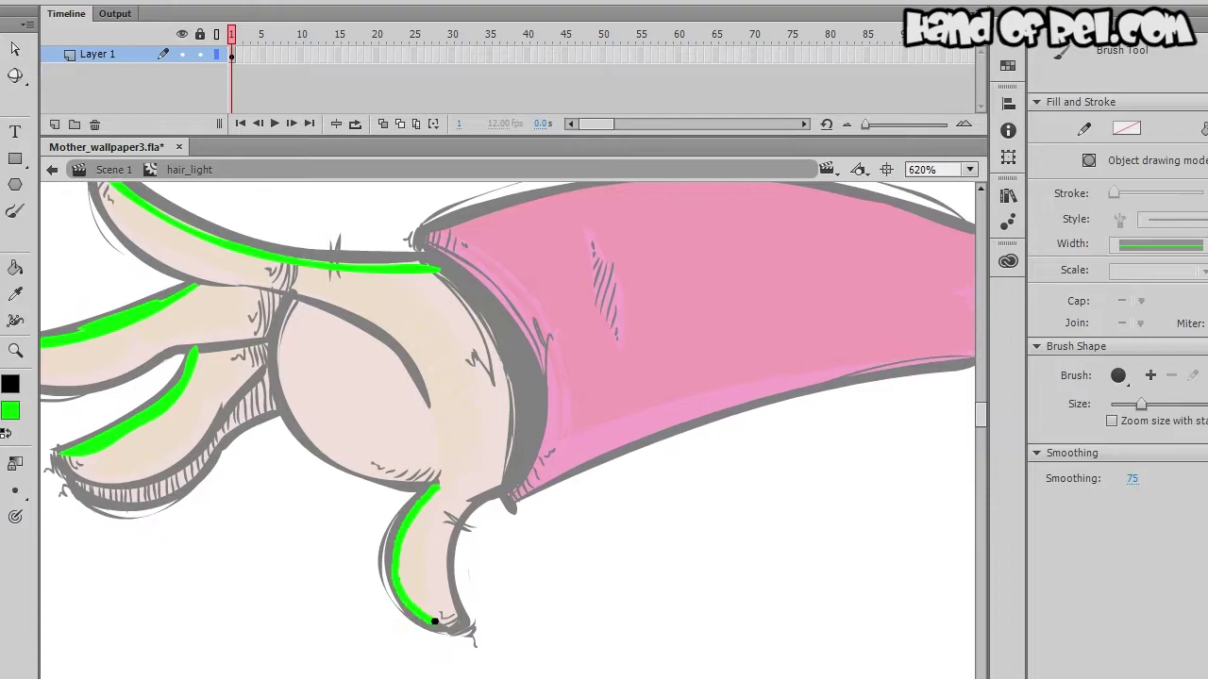
{"action": "scroll", "coordinate": [206, 429], "scroll_direction": "up", "scroll_amount": 4}
{"action": "scroll", "coordinate": [207, 429], "scroll_direction": "right", "scroll_amount": 6}
{"action": "scroll", "coordinate": [276, 463], "scroll_direction": "down", "scroll_amount": 1}
{"action": "scroll", "coordinate": [276, 463], "scroll_direction": "right", "scroll_amount": 1}
{"action": "left_click_drag", "start_coordinate": [317, 426], "coordinate": [672, 417]}
Paint green highlight strokes along the jacket's outer edge at the bust and upper waist
{"action": "scroll", "coordinate": [671, 417], "scroll_direction": "down", "scroll_amount": 8}
{"action": "scroll", "coordinate": [672, 417], "scroll_direction": "right", "scroll_amount": 10}
{"action": "key", "text": "]"}
{"action": "scroll", "coordinate": [351, 435], "scroll_direction": "down", "scroll_amount": 1}
{"action": "scroll", "coordinate": [351, 435], "scroll_direction": "right", "scroll_amount": 1}
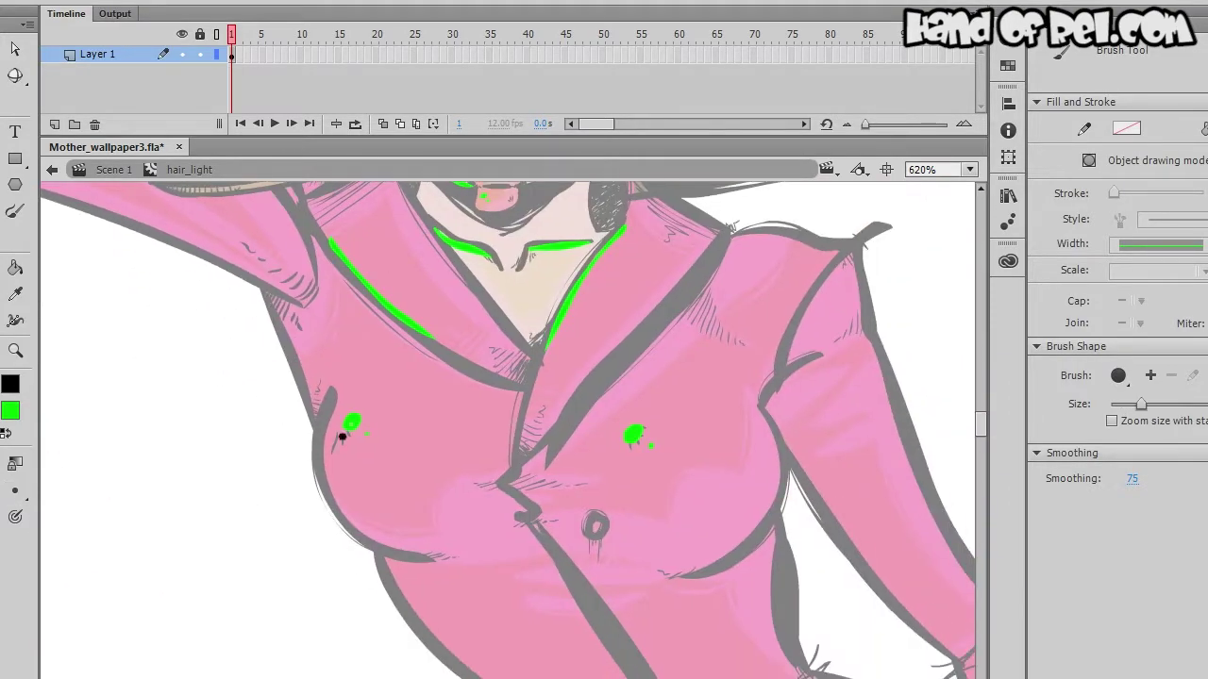
{"action": "scroll", "coordinate": [460, 534], "scroll_direction": "down", "scroll_amount": 2}
{"action": "scroll", "coordinate": [460, 534], "scroll_direction": "right", "scroll_amount": 2}
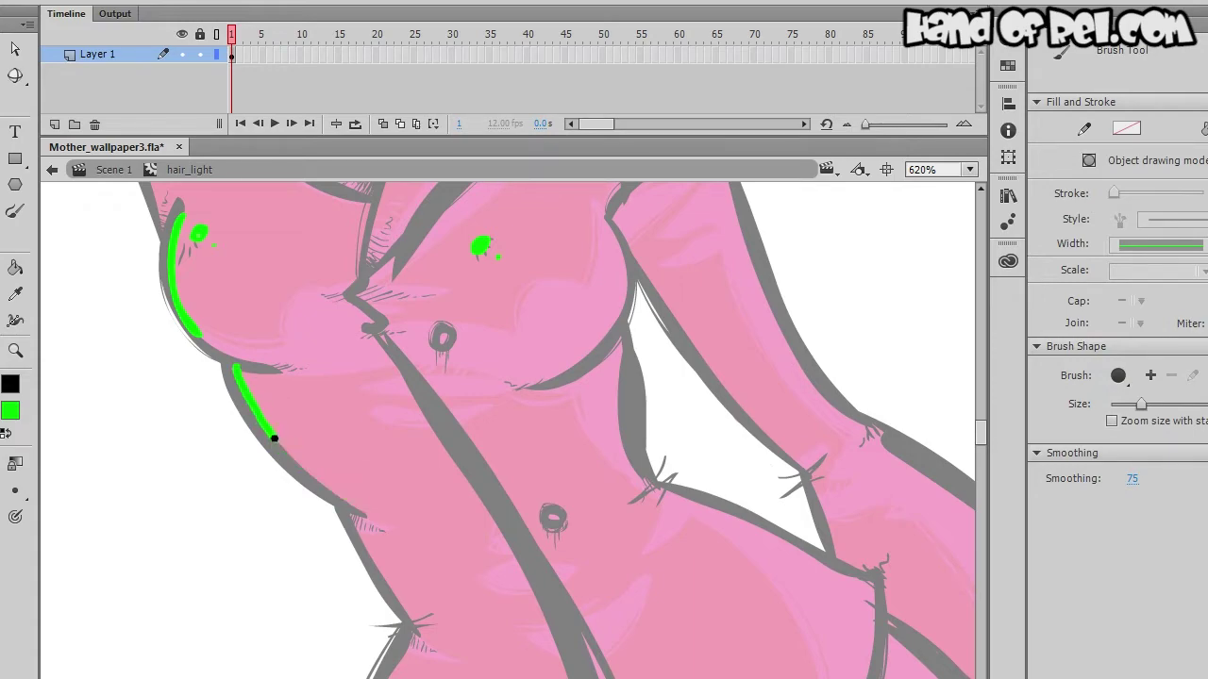
Continue the green highlight down the jacket's waist and flared hip to the hem, and highlight the small hem fold
{"action": "scroll", "coordinate": [359, 410], "scroll_direction": "down", "scroll_amount": 2}
{"action": "scroll", "coordinate": [394, 476], "scroll_direction": "down", "scroll_amount": 2}
{"action": "left_click_drag", "start_coordinate": [401, 376], "coordinate": [355, 474]}
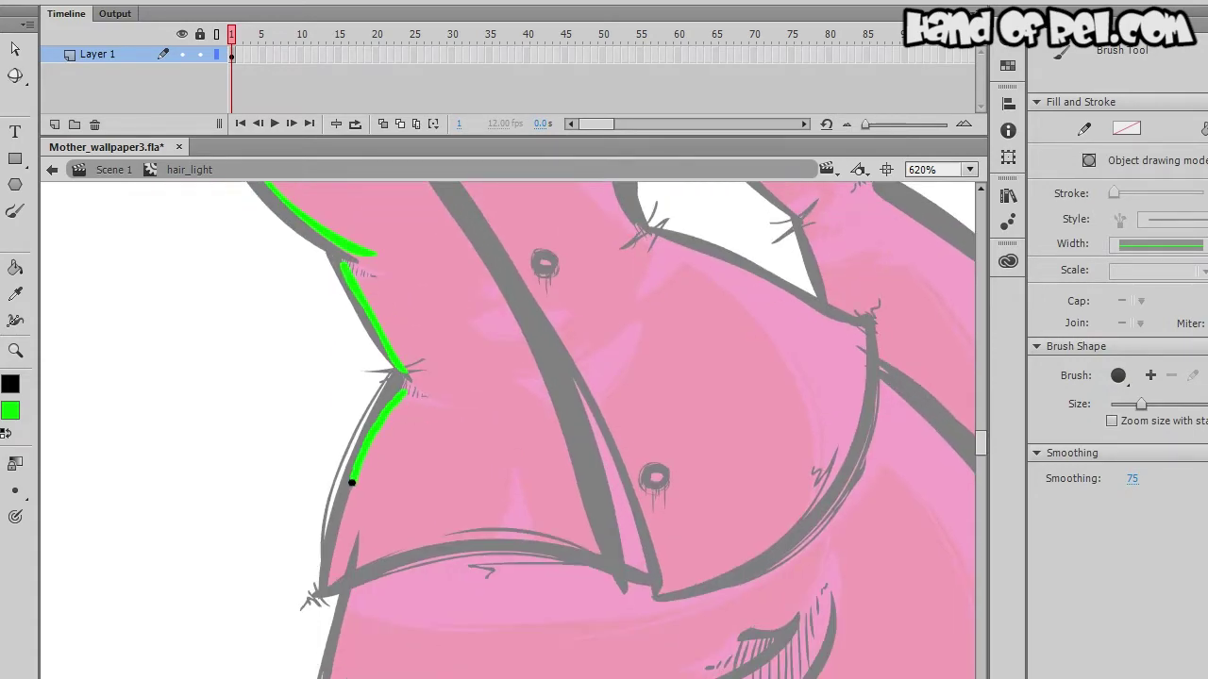
{"action": "scroll", "coordinate": [296, 547], "scroll_direction": "down", "scroll_amount": 5}
{"action": "scroll", "coordinate": [296, 547], "scroll_direction": "right", "scroll_amount": 3}
{"action": "key", "text": "ctrl+minus"}
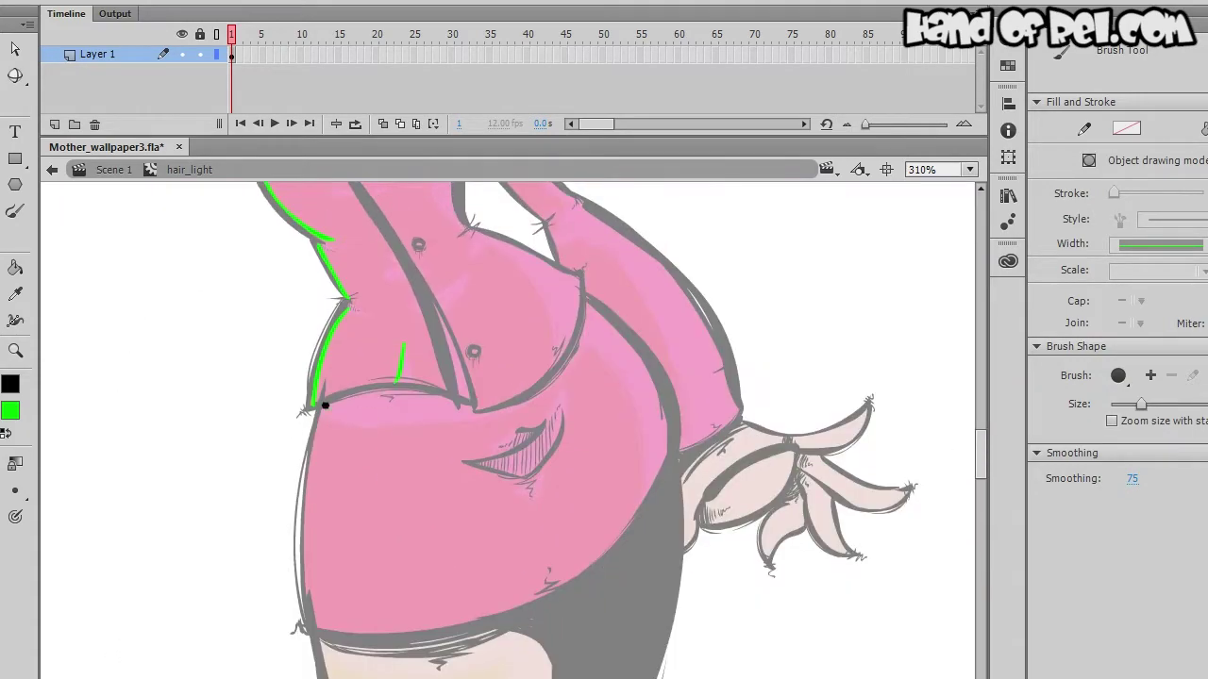
Paint green highlights down the skirt's outer edge and the front leg's matching edge, from the thigh past the knee to the shoe
{"action": "scroll", "coordinate": [300, 425], "scroll_direction": "down", "scroll_amount": 5}
{"action": "mouse_move", "coordinate": [300, 321]}
{"action": "left_mouse_down"}
{"action": "mouse_move", "coordinate": [350, 499]}
{"action": "mouse_move", "coordinate": [399, 583]}
{"action": "left_mouse_up"}
{"action": "scroll", "coordinate": [398, 583], "scroll_direction": "down", "scroll_amount": 5}
{"action": "scroll", "coordinate": [398, 583], "scroll_direction": "left", "scroll_amount": 1}
{"action": "mouse_move", "coordinate": [451, 262]}
{"action": "left_mouse_down"}
{"action": "mouse_move", "coordinate": [345, 418]}
{"action": "mouse_move", "coordinate": [342, 472]}
{"action": "left_mouse_up"}
{"action": "scroll", "coordinate": [359, 256], "scroll_direction": "down", "scroll_amount": 3}
{"action": "mouse_move", "coordinate": [358, 256]}
{"action": "left_mouse_down"}
{"action": "mouse_move", "coordinate": [372, 534]}
{"action": "mouse_move", "coordinate": [338, 384]}
{"action": "left_mouse_up"}
{"action": "scroll", "coordinate": [394, 582], "scroll_direction": "down", "scroll_amount": 3}
{"action": "left_click_drag", "start_coordinate": [377, 485], "coordinate": [453, 648]}
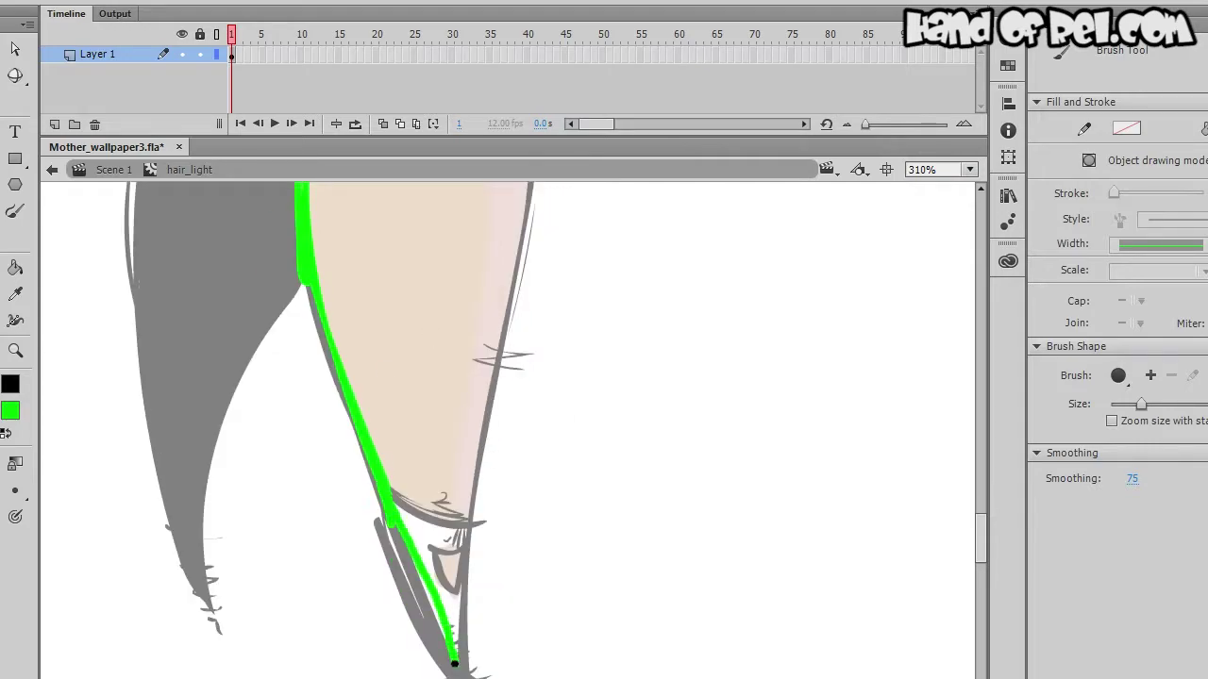
Paint green highlights under the bust and on the fabric folds around the jacket's waist
{"action": "scroll", "coordinate": [378, 658], "scroll_direction": "up", "scroll_amount": 10}
{"action": "left_click_drag", "start_coordinate": [394, 442], "coordinate": [367, 571]}
{"action": "scroll", "coordinate": [245, 409], "scroll_direction": "down", "scroll_amount": 10}
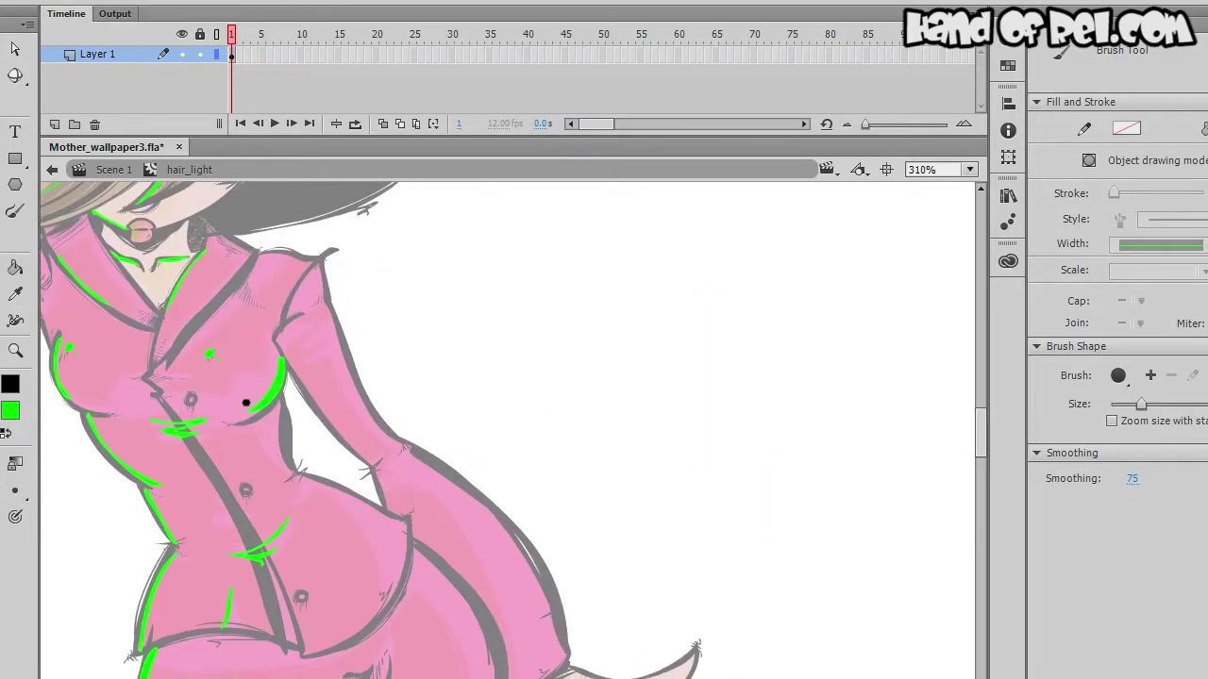
Paint a green highlight along the thigh's inner edge from the skirt hem down to the knee
{"action": "left_click_drag", "start_coordinate": [315, 346], "coordinate": [250, 625]}
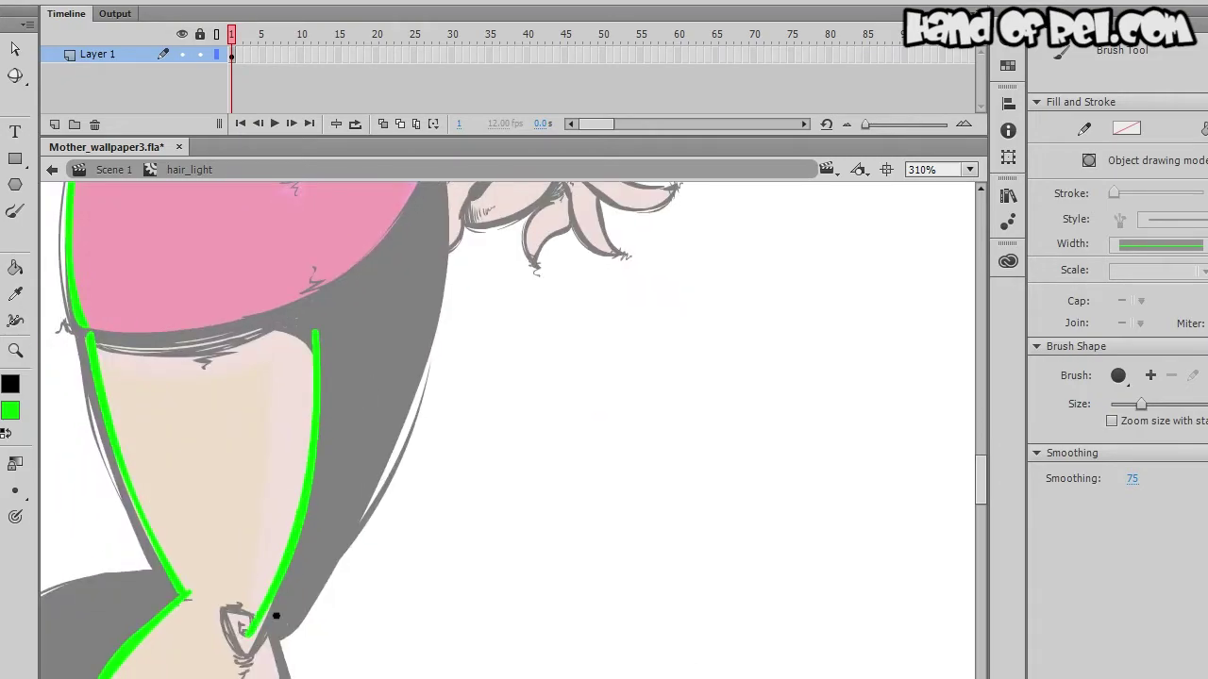
{"action": "scroll", "coordinate": [251, 625], "scroll_direction": "down", "scroll_amount": 3}
{"action": "left_click_drag", "start_coordinate": [241, 321], "coordinate": [270, 444]}
Paint green highlights along the jacket's flared back hip, the skirt's rear edge and the lowered arm's sleeve
{"action": "scroll", "coordinate": [270, 444], "scroll_direction": "up", "scroll_amount": 10}
{"action": "scroll", "coordinate": [209, 295], "scroll_direction": "up", "scroll_amount": 2}
{"action": "scroll", "coordinate": [210, 295], "scroll_direction": "left", "scroll_amount": 1}
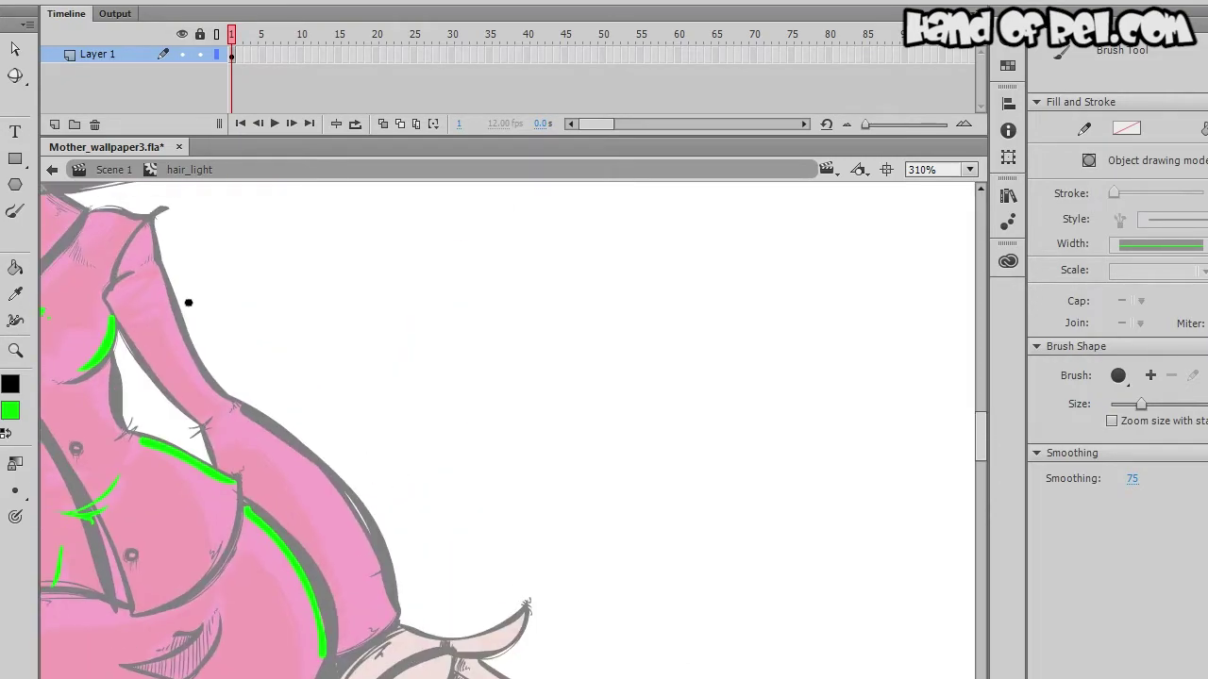
{"action": "left_click_drag", "start_coordinate": [132, 275], "coordinate": [149, 316]}
{"action": "scroll", "coordinate": [173, 305], "scroll_direction": "down", "scroll_amount": 1}
{"action": "left_click_drag", "start_coordinate": [245, 400], "coordinate": [420, 253]}
Select all the green highlight shapes on the figure and recolour them light pinkish purple
{"action": "key", "text": "ctrl+minus"}
{"action": "key", "text": "ctrl+minus"}
{"action": "key", "text": "v"}
{"action": "left_click_drag", "start_coordinate": [112, 234], "coordinate": [545, 678]}
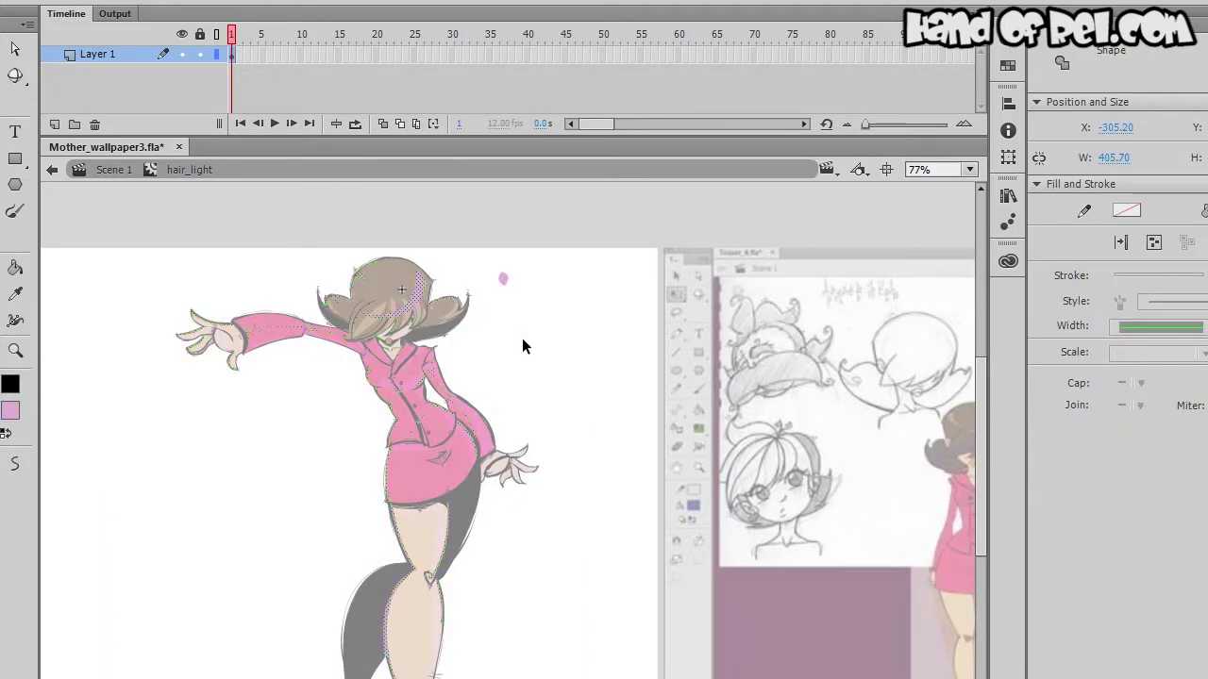
Leave the hair_light symbol to return to Scene 1, and save the file
{"action": "double_click", "coordinate": [573, 331]}
{"action": "key", "text": "ctrl+equal"}
{"action": "left_click_drag", "start_coordinate": [594, 495], "coordinate": [767, 546]}
{"action": "key", "text": "ctrl+s"}
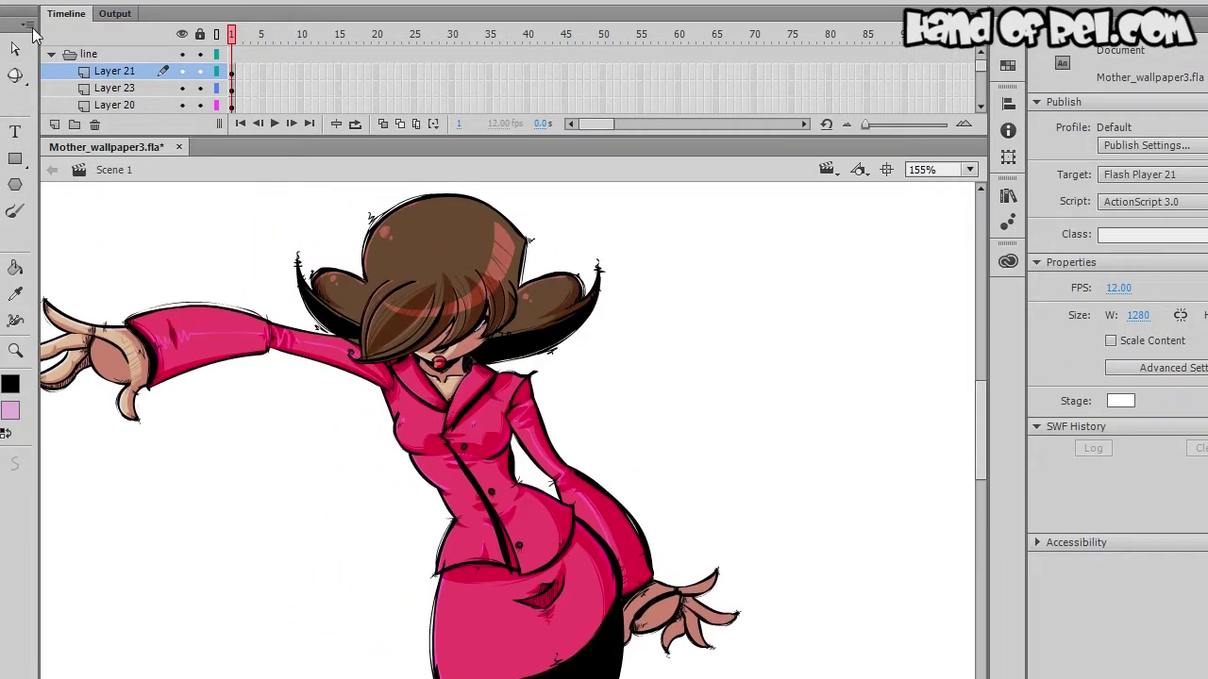